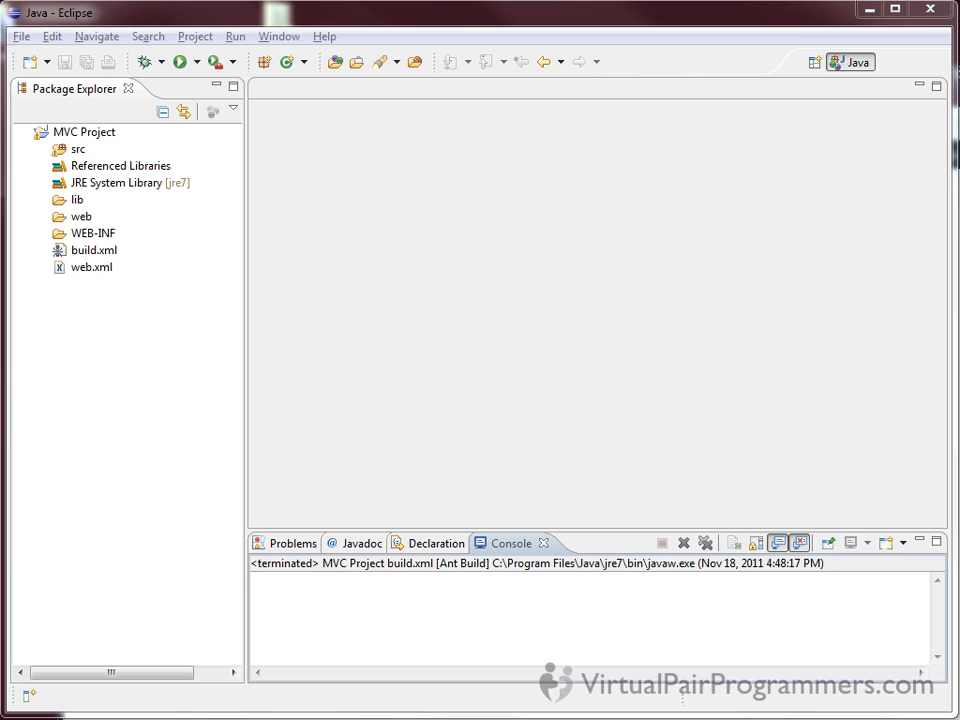
Expand the src and web folders of MVC Project to view the packages and JSP files
click(518, 325)
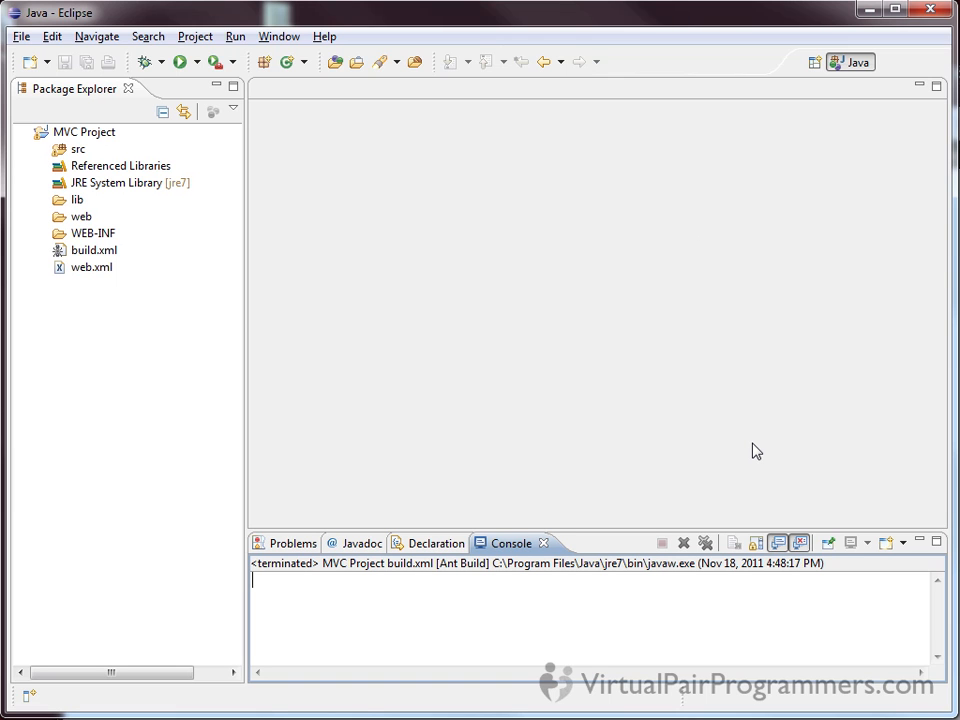
click(80, 151)
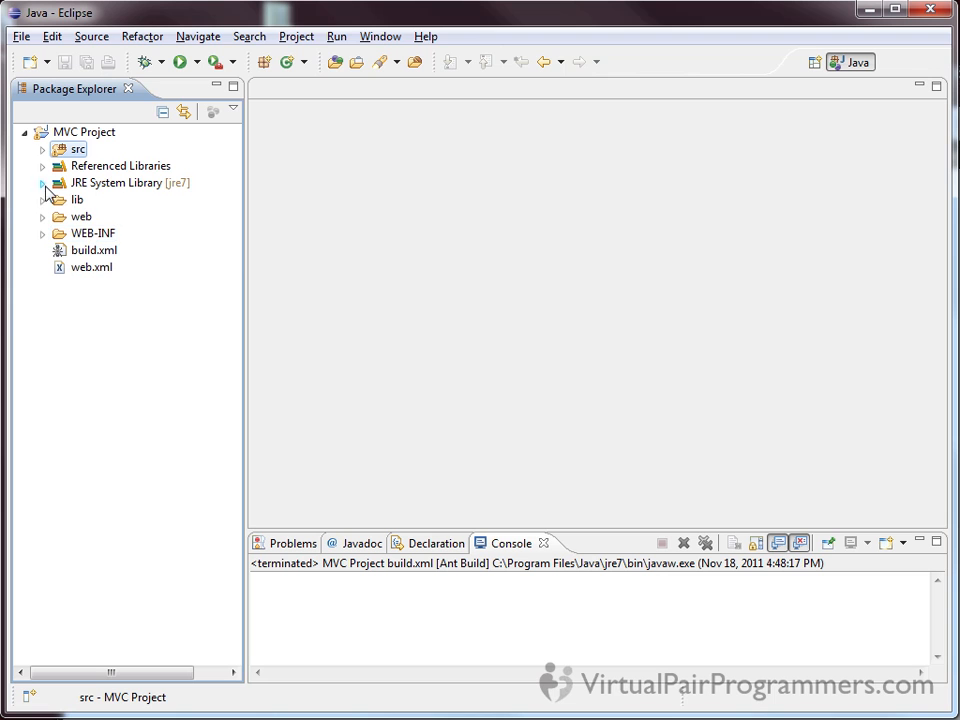
click(42, 150)
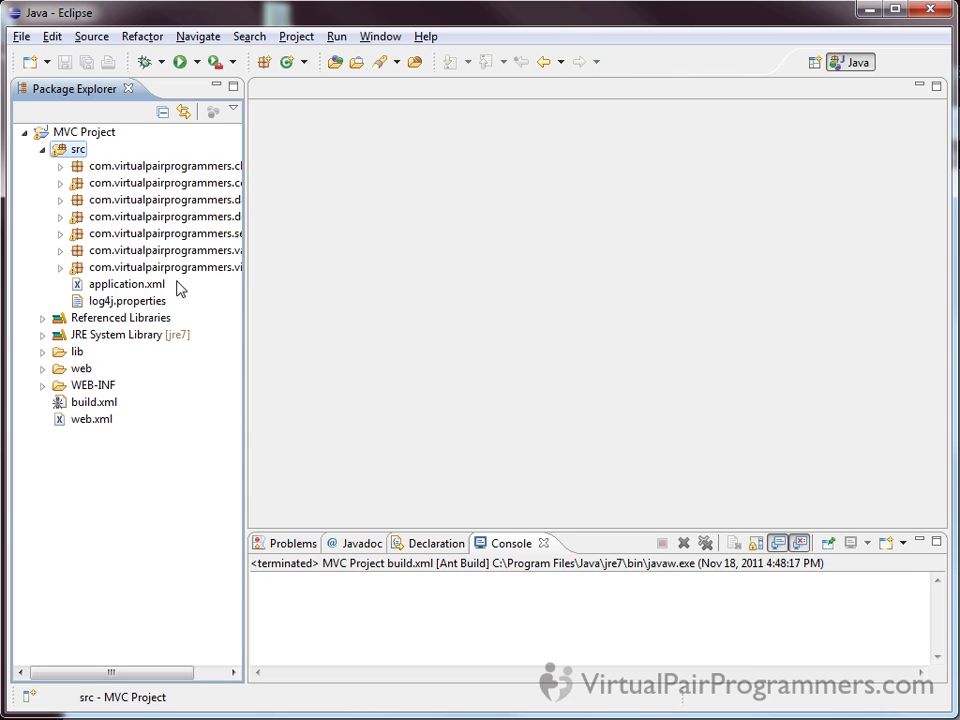
click(43, 369)
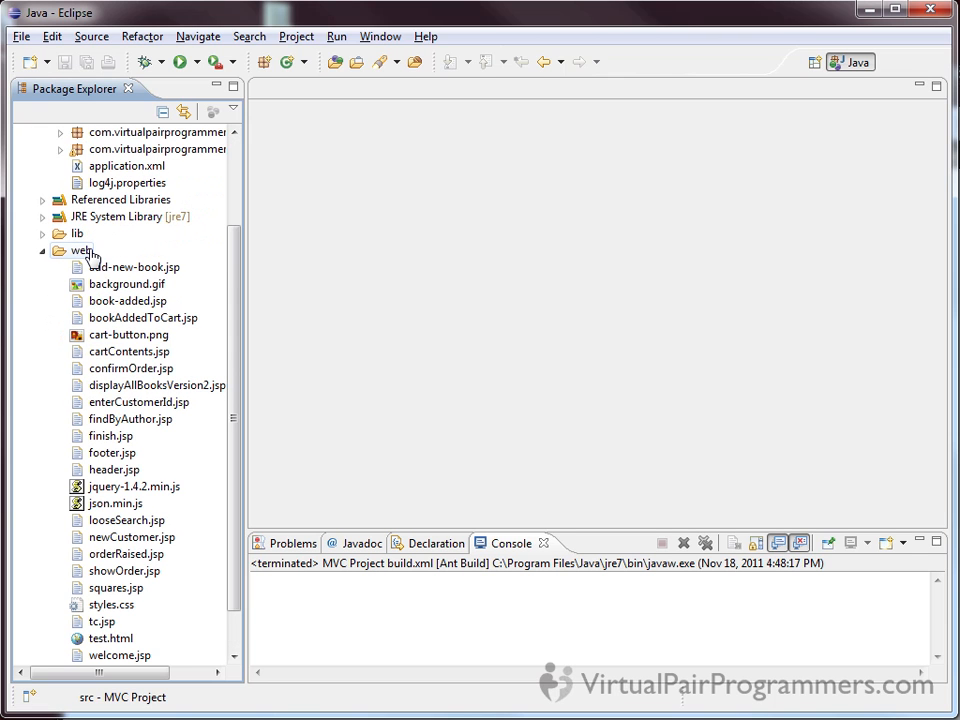
click(66, 250)
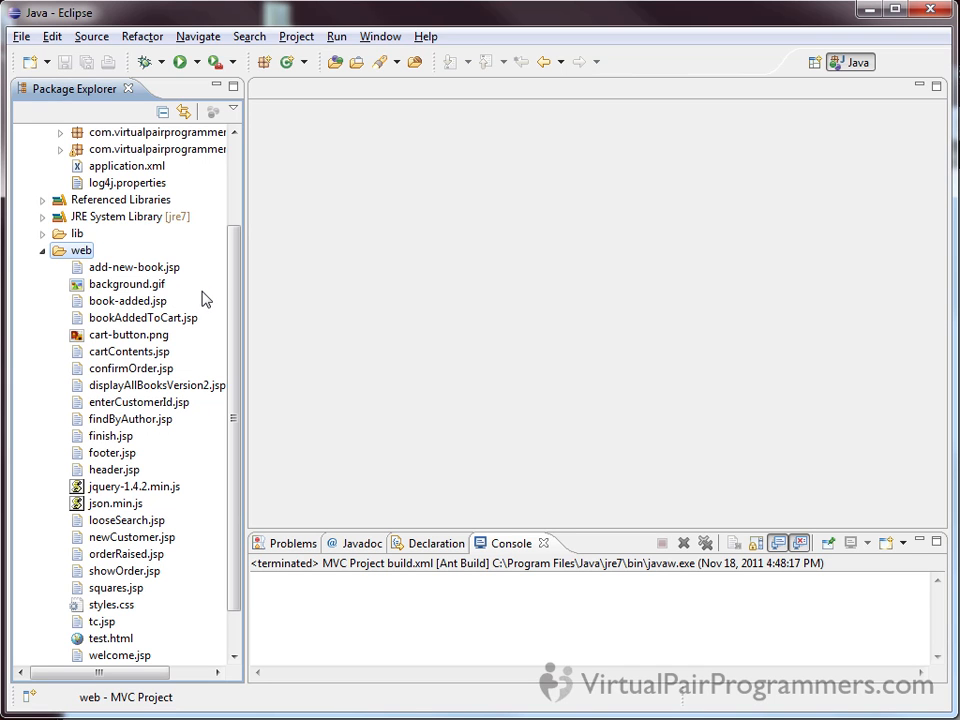
Expand the lib folder, look through its JAR files including iText-2.1.7.jar, and collapse the folders again
click(62, 234)
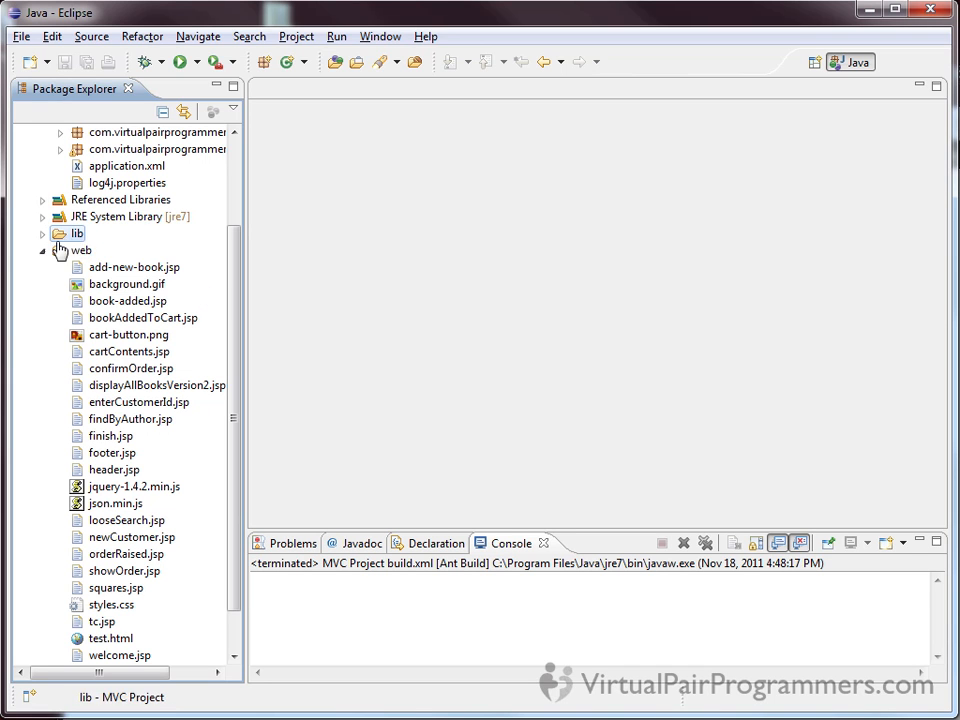
click(42, 235)
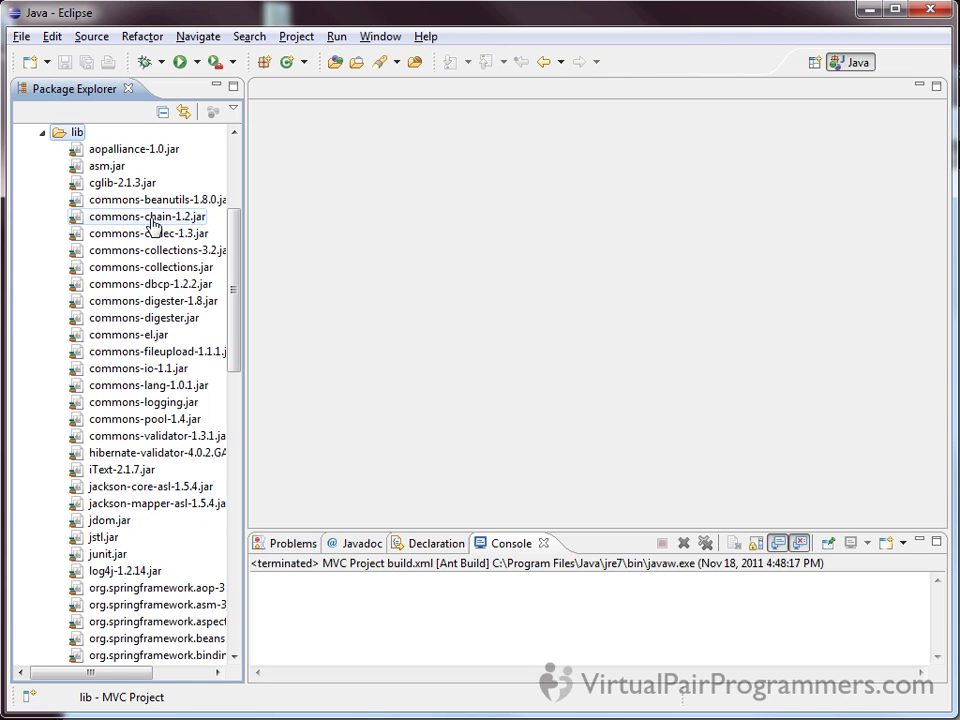
drag(233, 294, 240, 347)
click(150, 452)
ctrl+click(132, 420)
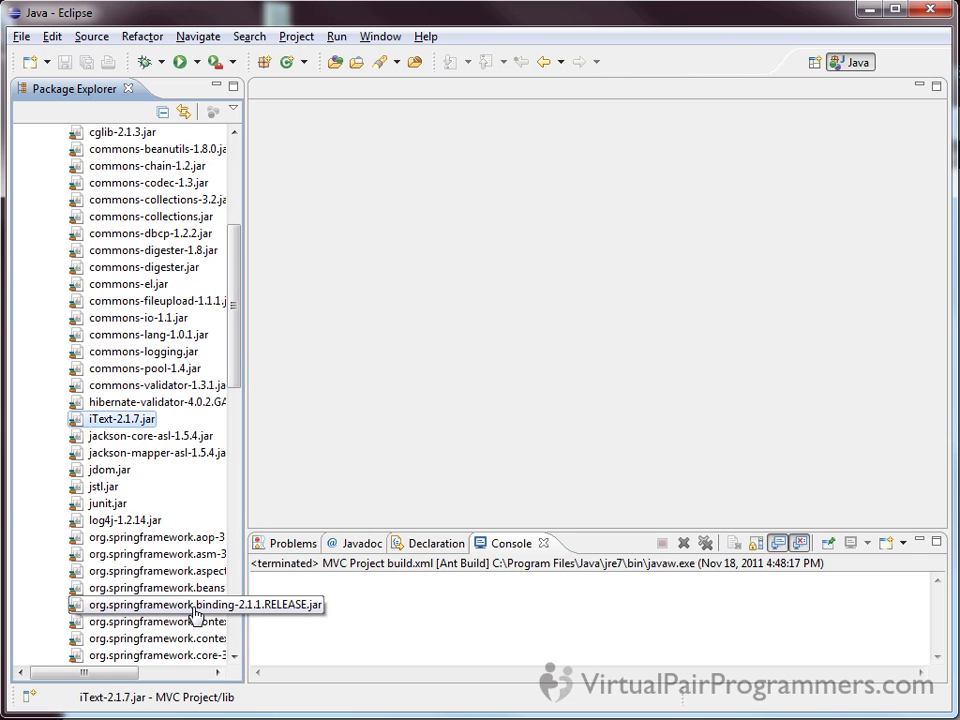
drag(238, 354, 240, 250)
click(42, 351)
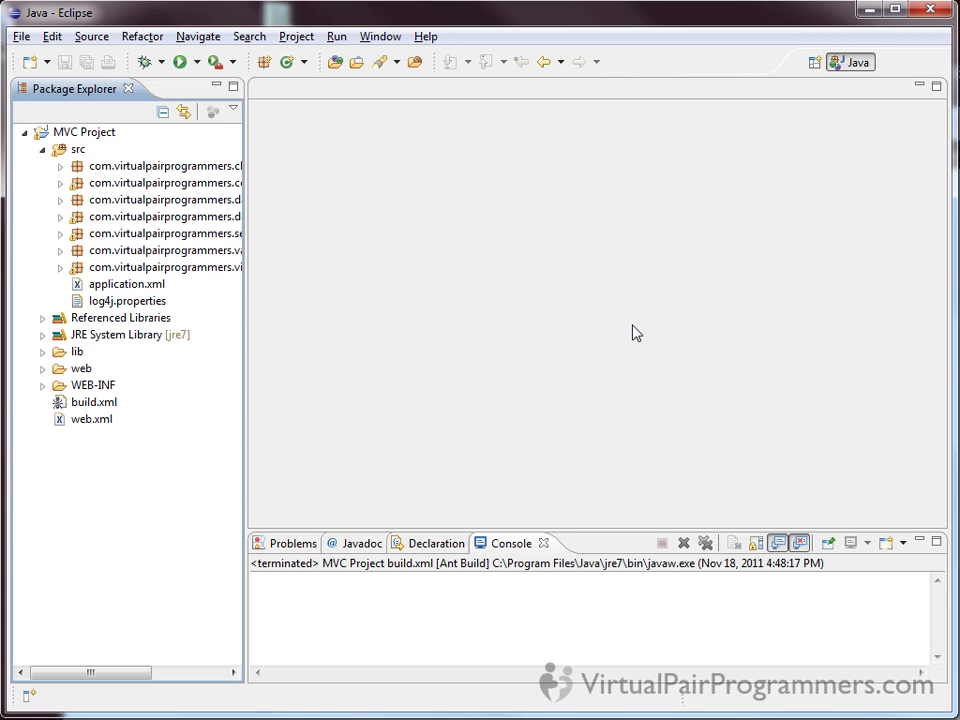
Open build.xml from MVC Project and read through the Ant build script
key(alt+Tab)
drag(616, 299, 632, 155)
double_click(82, 402)
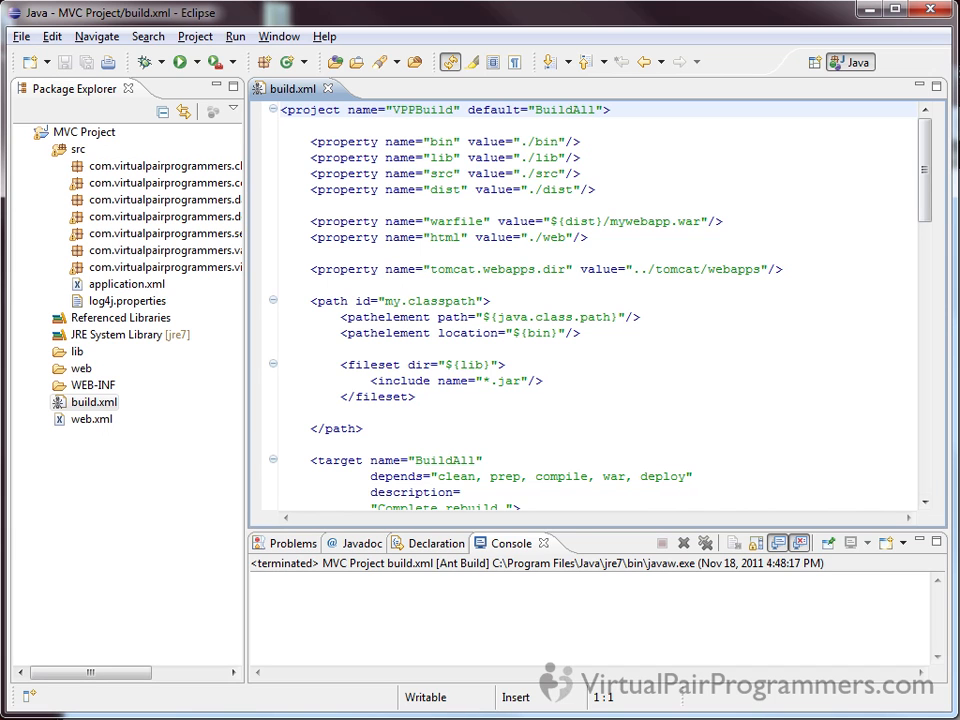
drag(930, 200, 932, 450)
drag(933, 505, 893, 119)
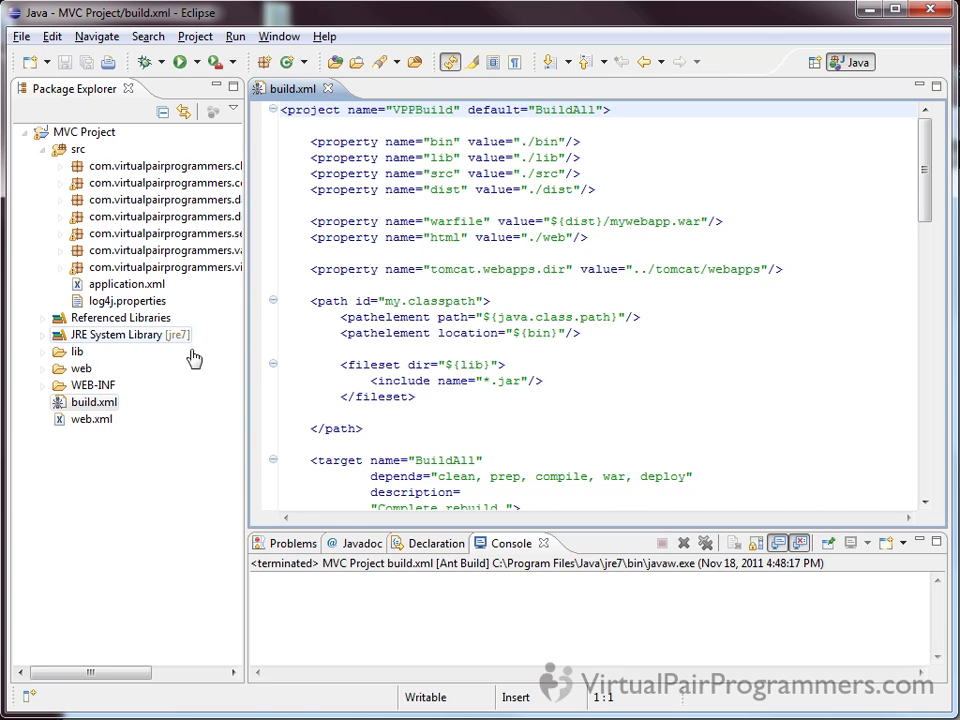
Run build.xml as an Ant Build
right_click(87, 416)
mouse_move(176, 660)
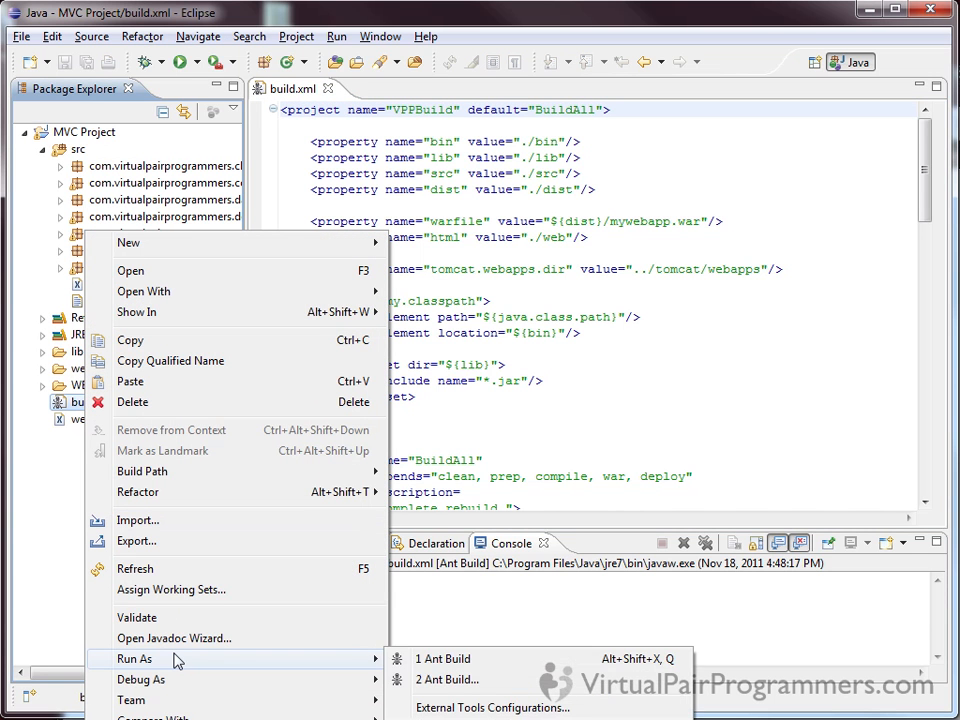
click(421, 661)
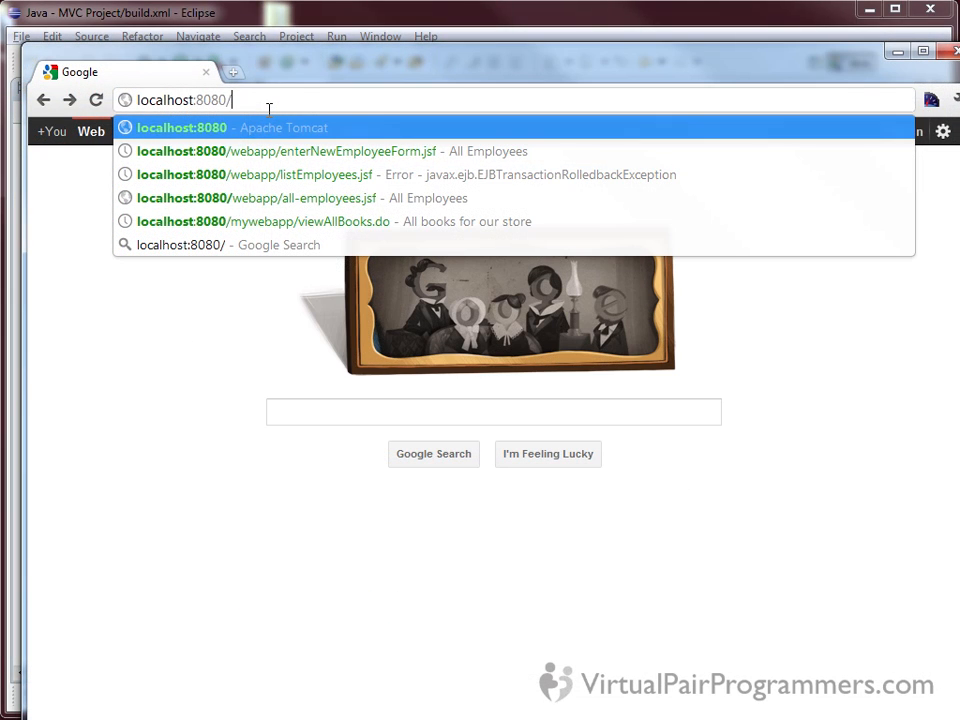
In the Chrome browser, load localhost:8080/mywebapp/viewAllBooks.do and look through the list of all books
text(mywebapp/viewAllBooks.do)
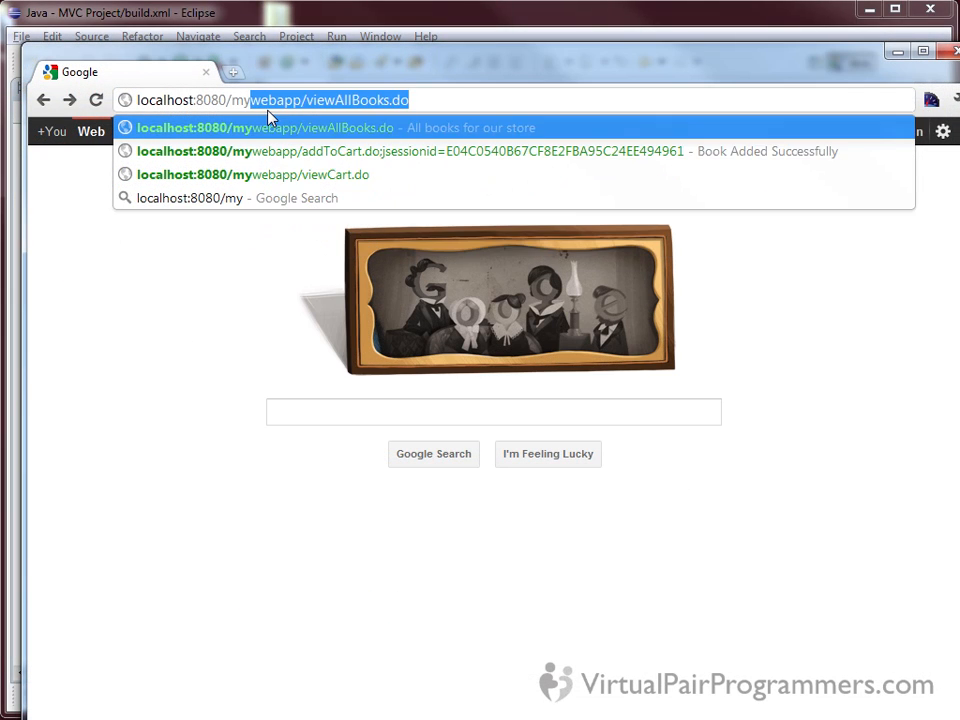
key(Right)
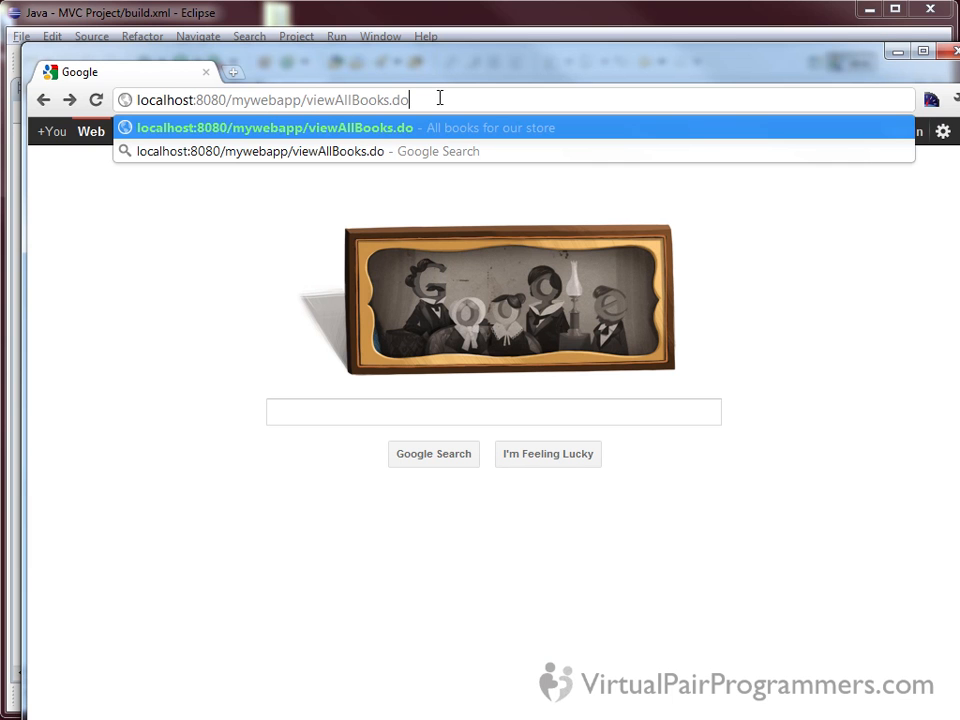
key(Return)
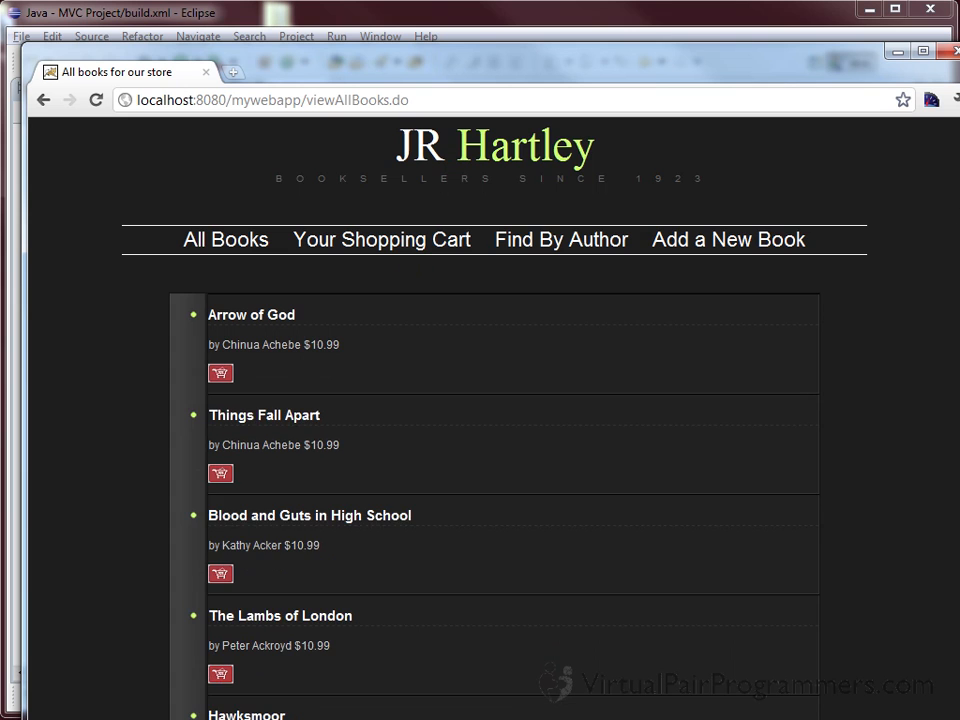
scroll(408, 425, down, 15)
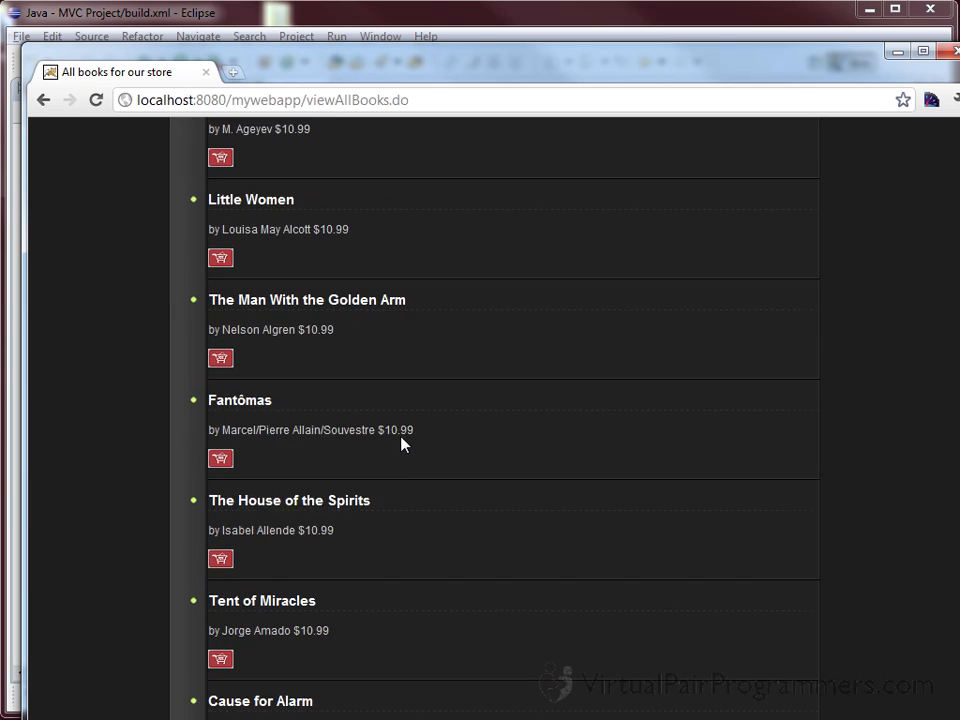
scroll(401, 440, up, 6)
scroll(401, 444, up, 10)
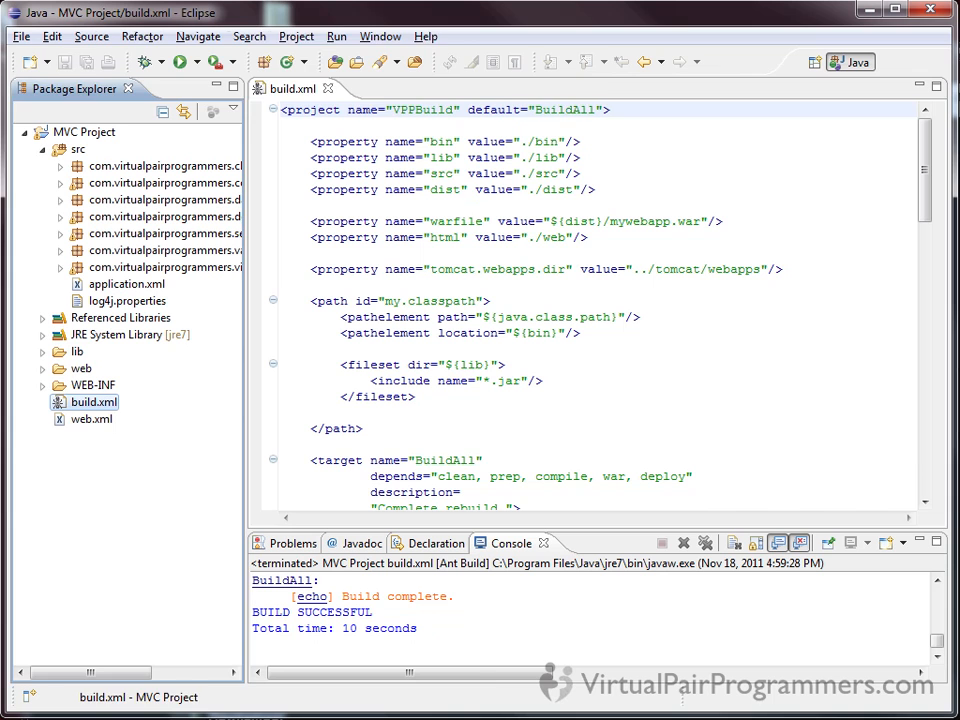
Back in Eclipse, open the dialog for installing new software
click(640, 461)
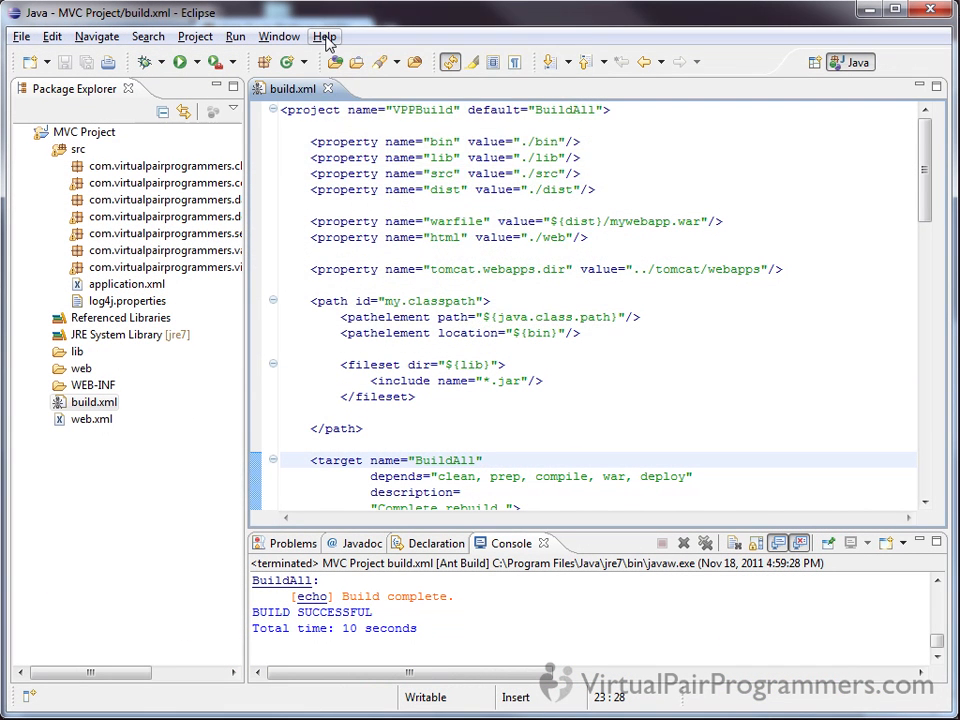
click(325, 37)
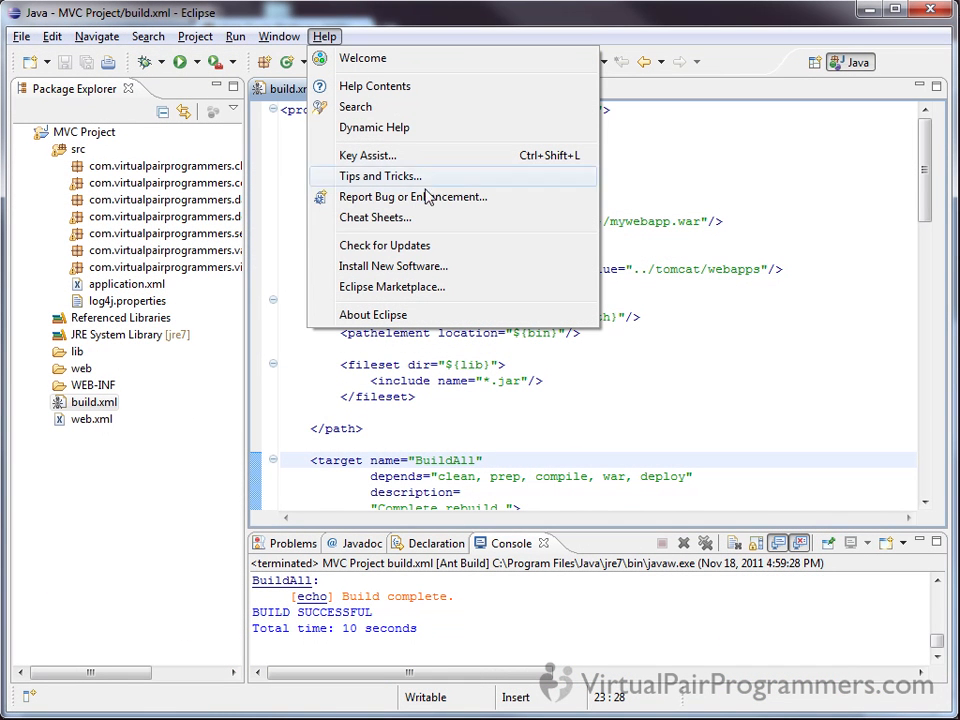
click(460, 268)
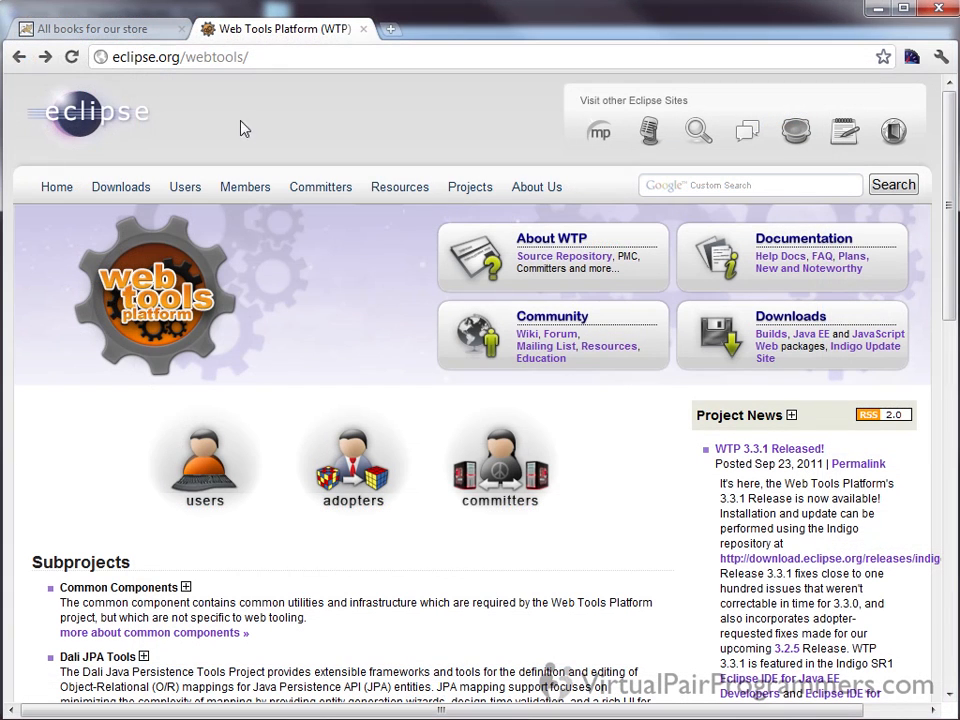
Look up the software repository URL through the Web Tools Platform downloads page in Chrome, and cancel the Install dialog back in Eclipse
click(787, 326)
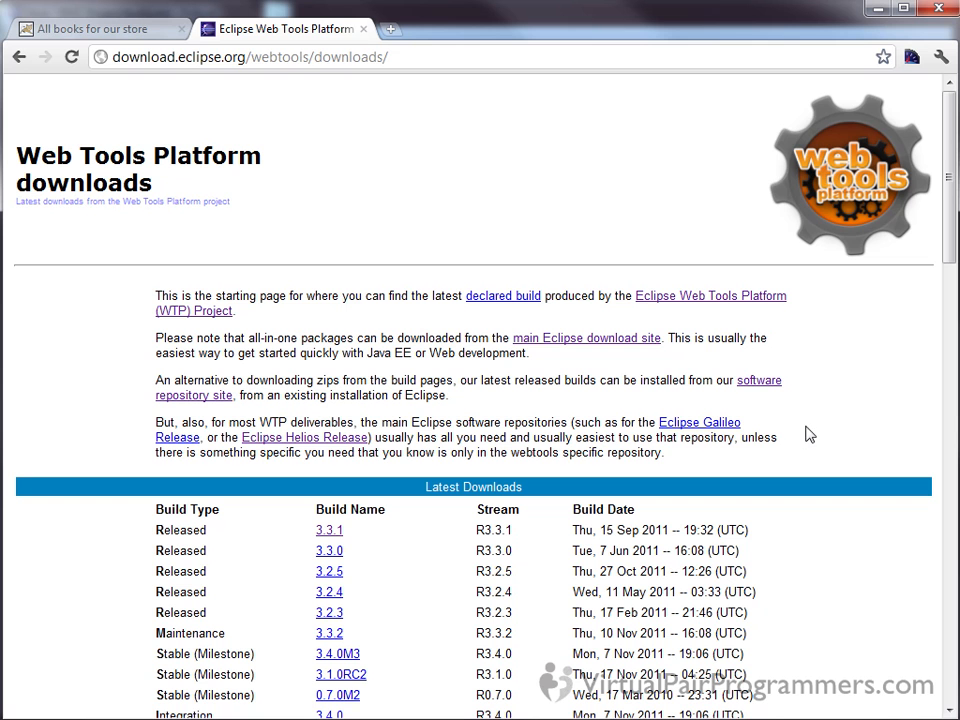
click(752, 384)
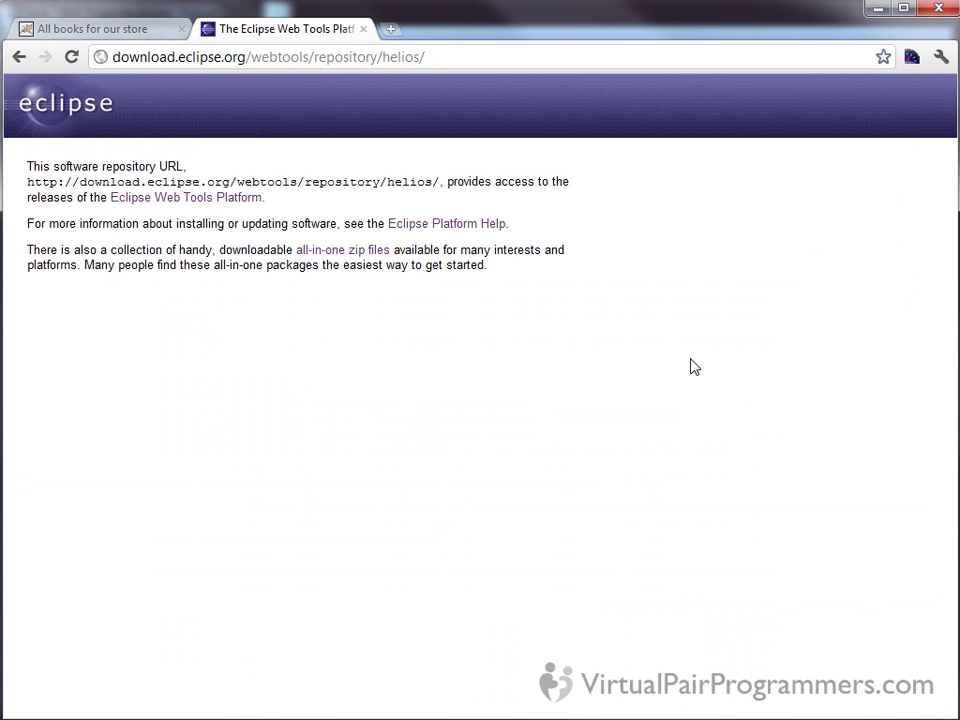
drag(28, 181, 440, 188)
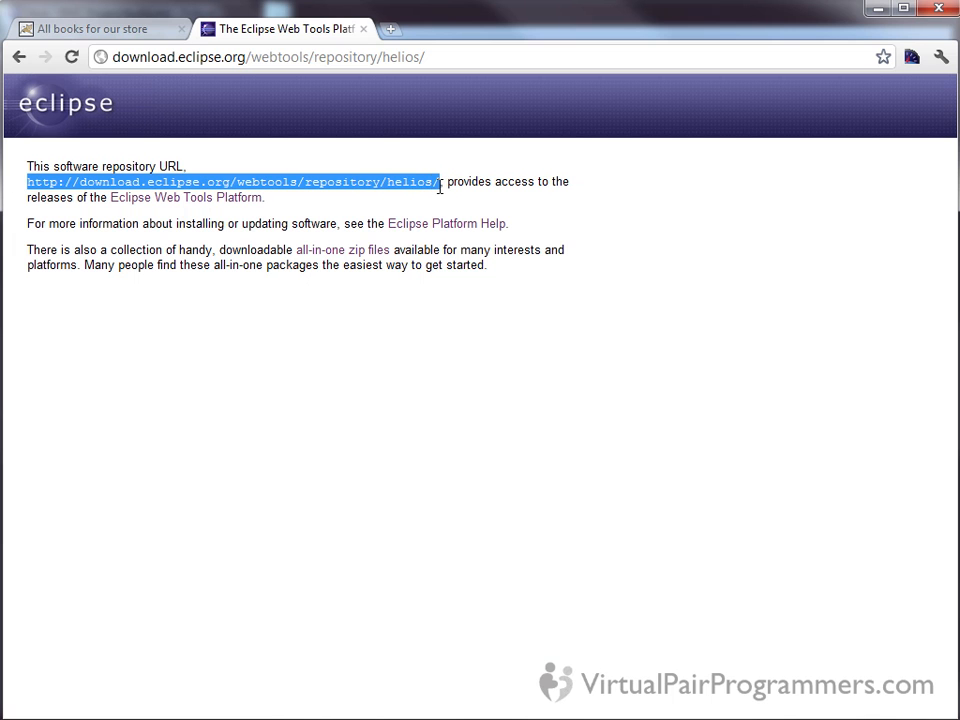
click(449, 190)
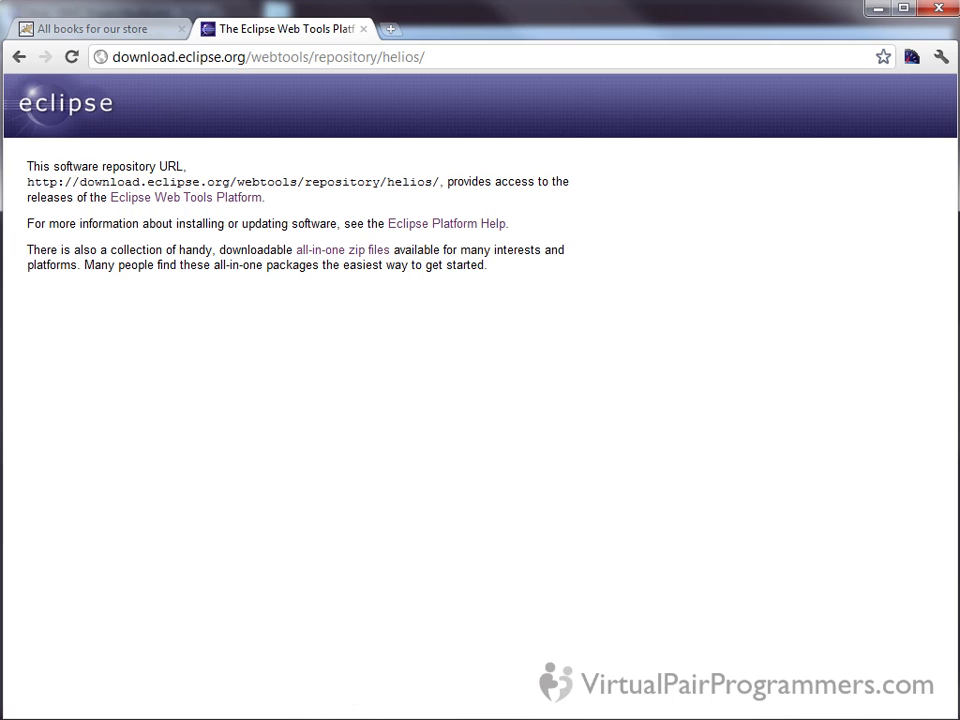
click(340, 719)
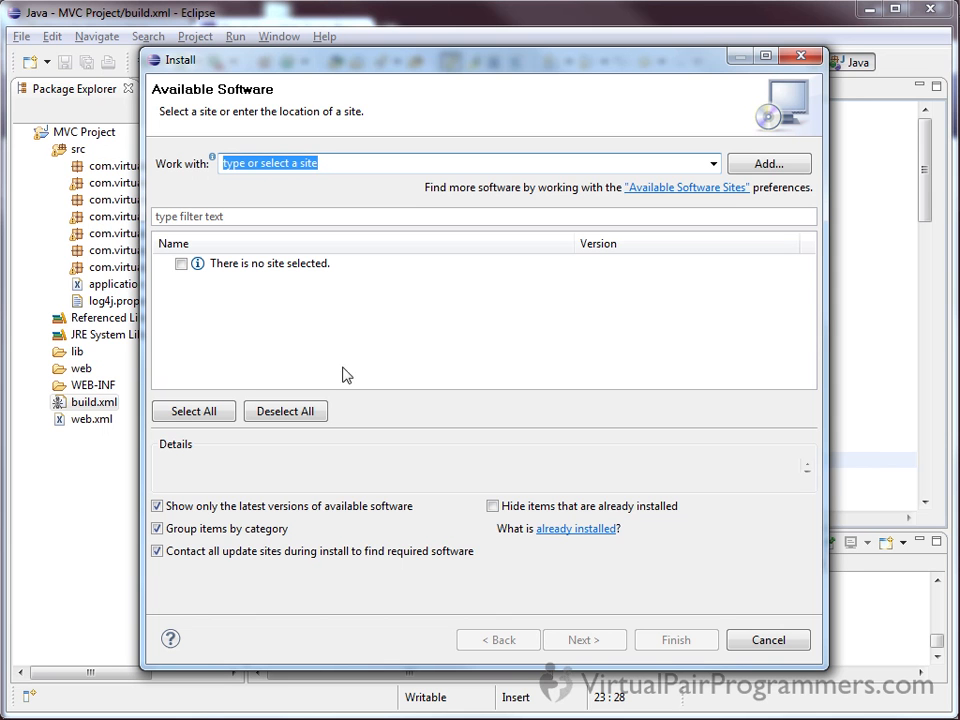
click(780, 639)
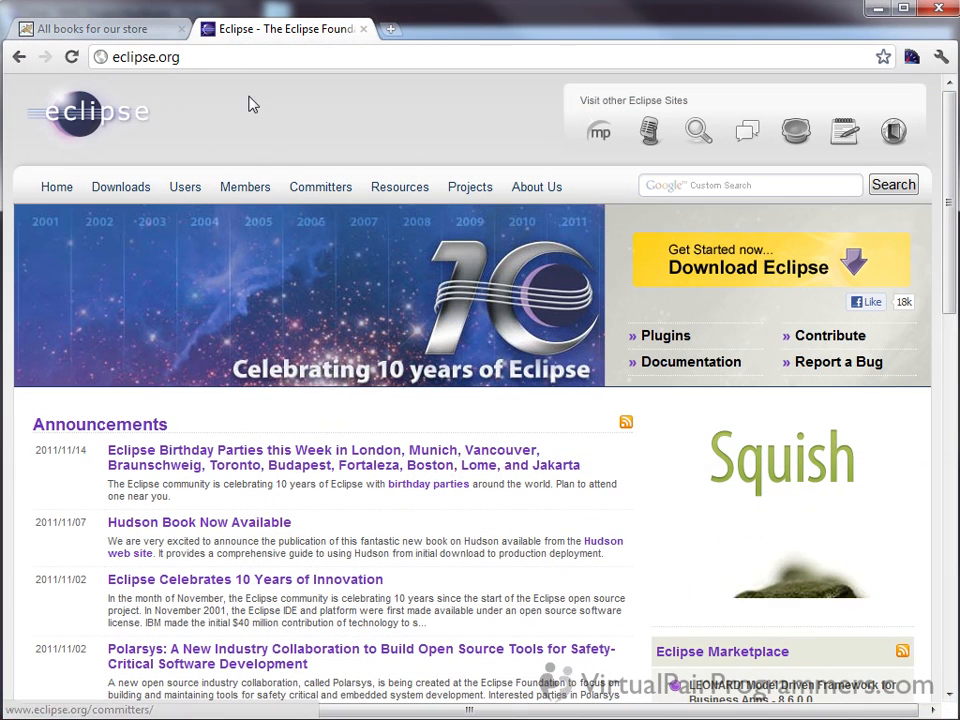
From the eclipse.org home page in Chrome, review the download packages and open the Windows download page for Eclipse IDE for Java EE Developers
click(221, 58)
click(227, 58)
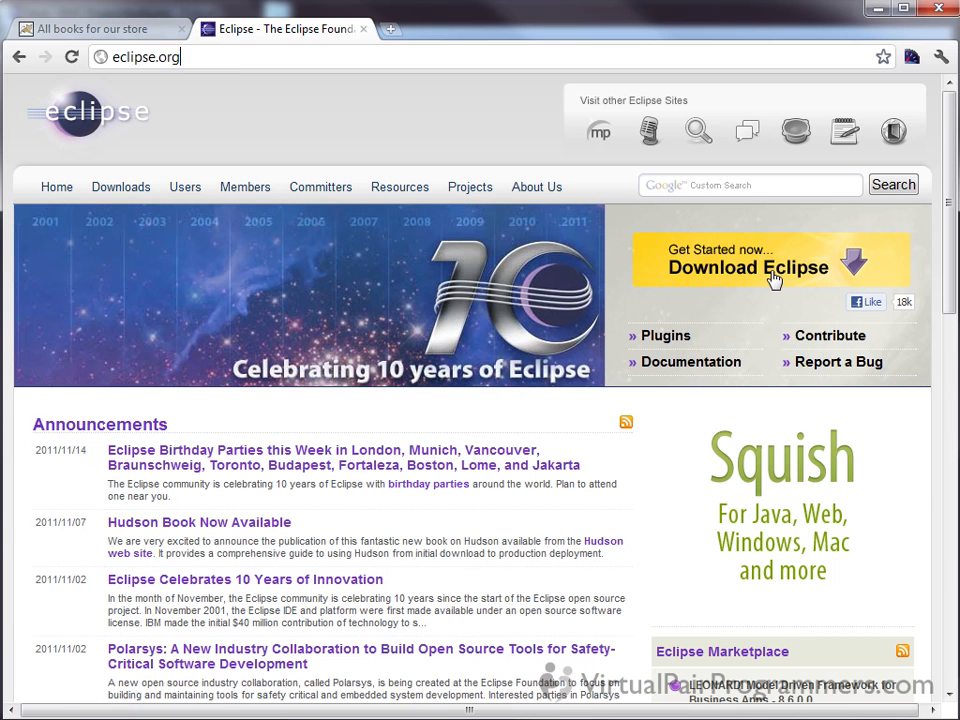
click(773, 279)
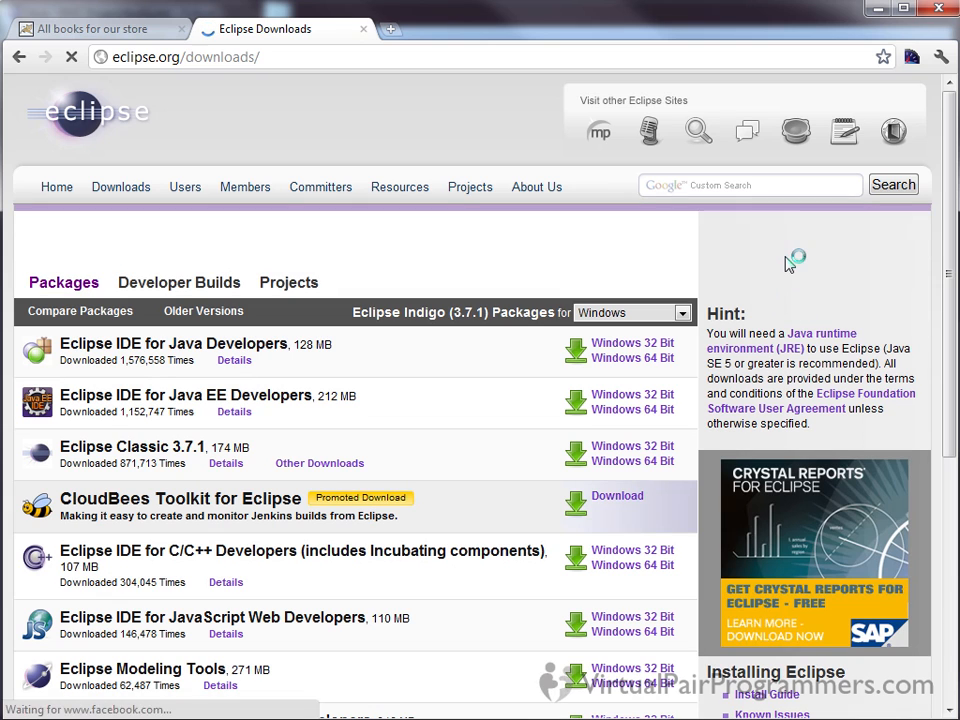
drag(952, 325, 952, 370)
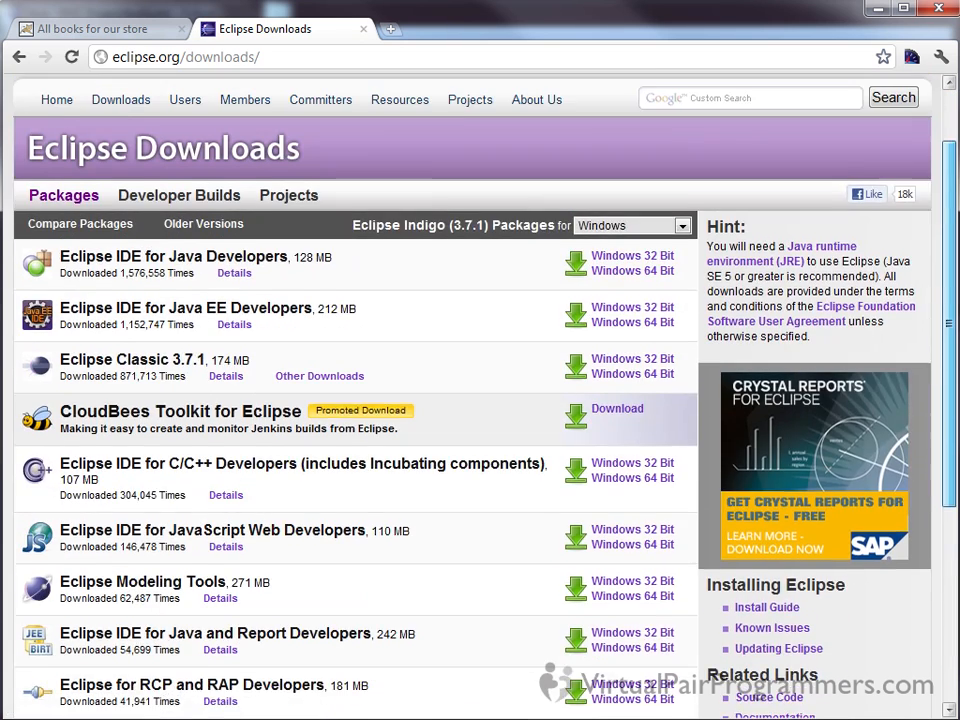
scroll(409, 339, up, 1)
scroll(401, 341, up, 1)
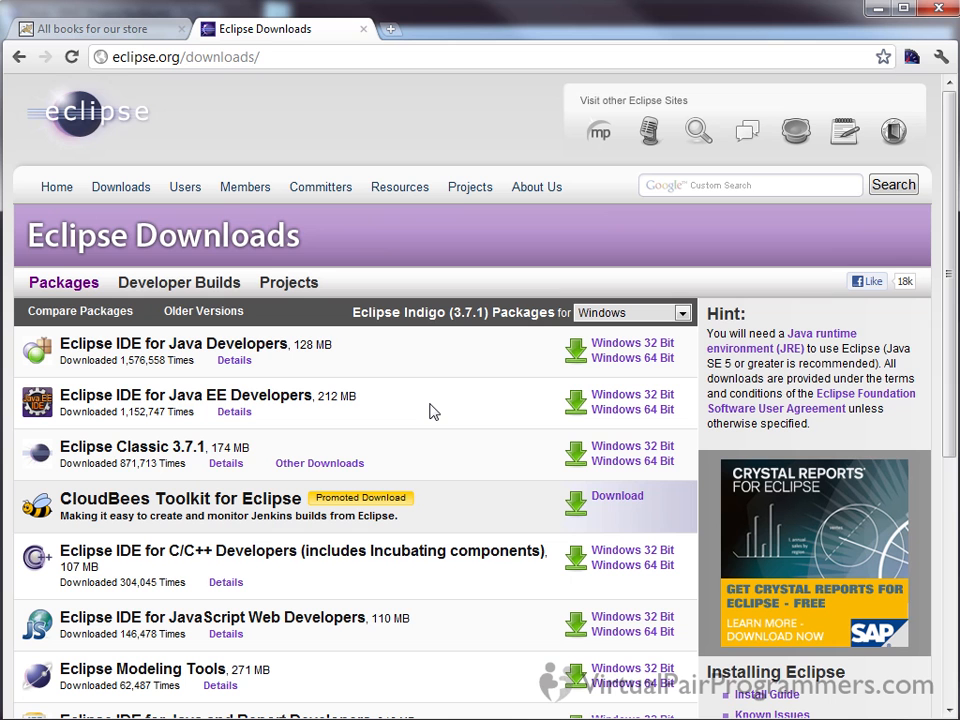
click(627, 420)
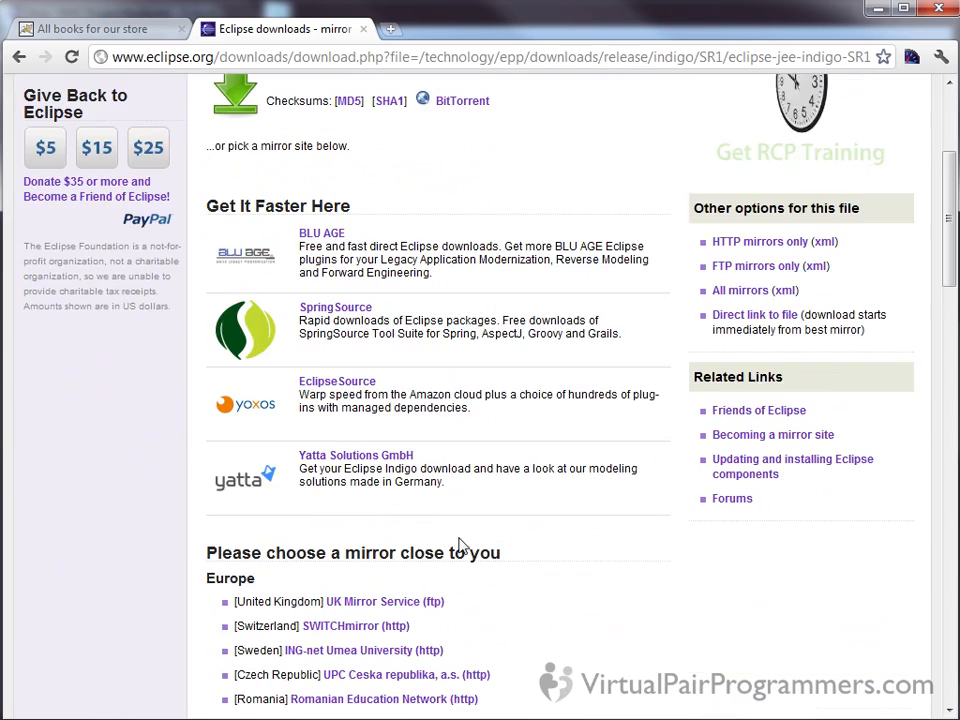
click(412, 257)
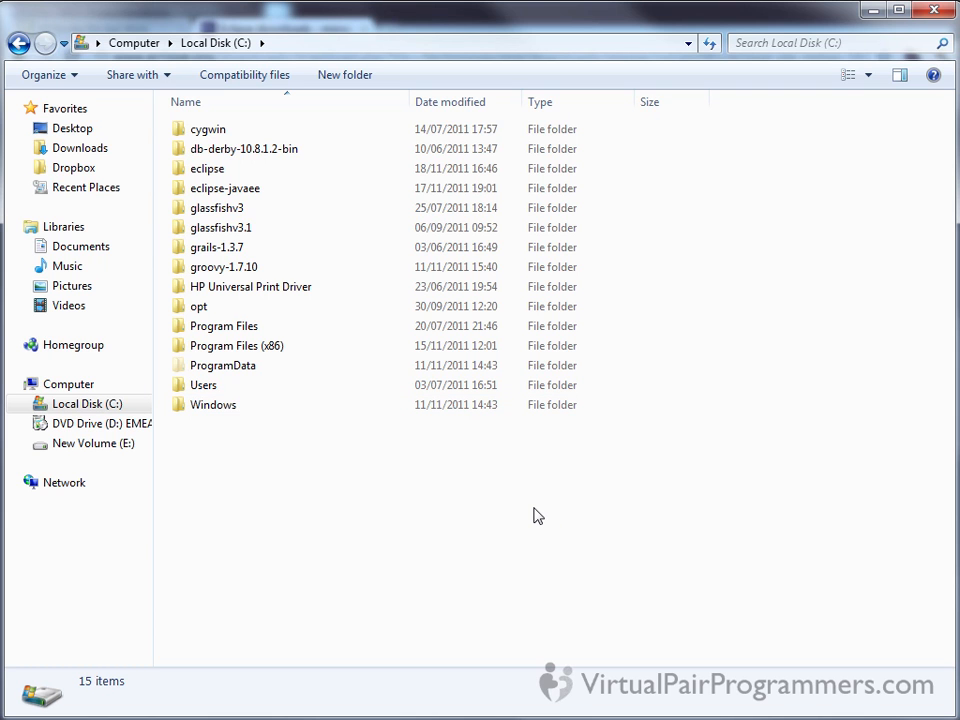
In Windows Explorer, compare the eclipse and eclipse-javaee folders on Local Disk (C:), ending with eclipse-javaee selected
click(257, 197)
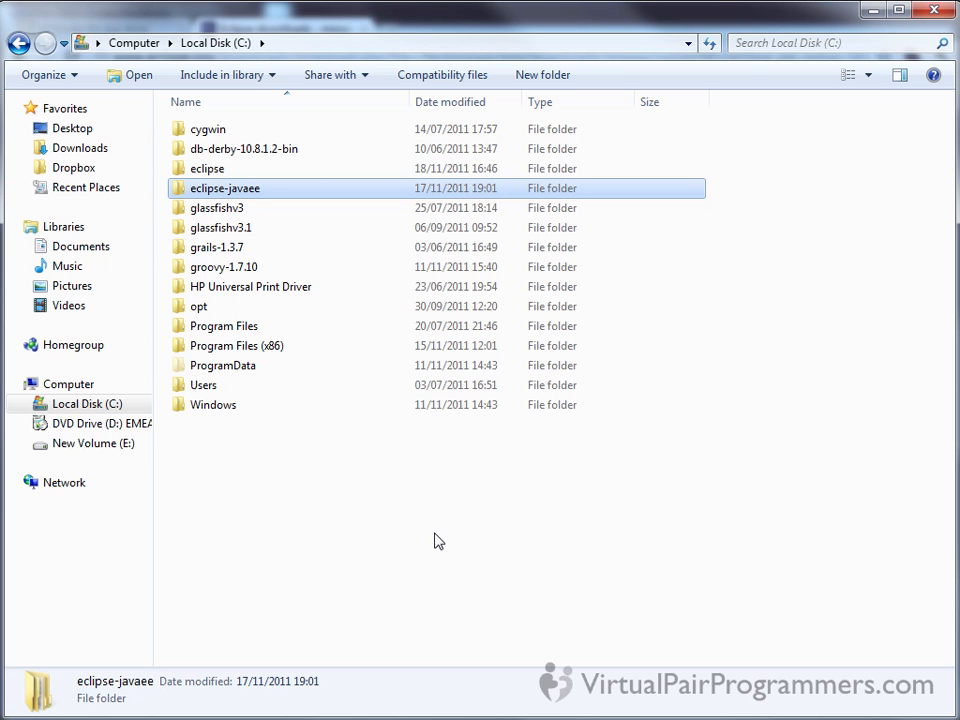
click(264, 172)
click(257, 185)
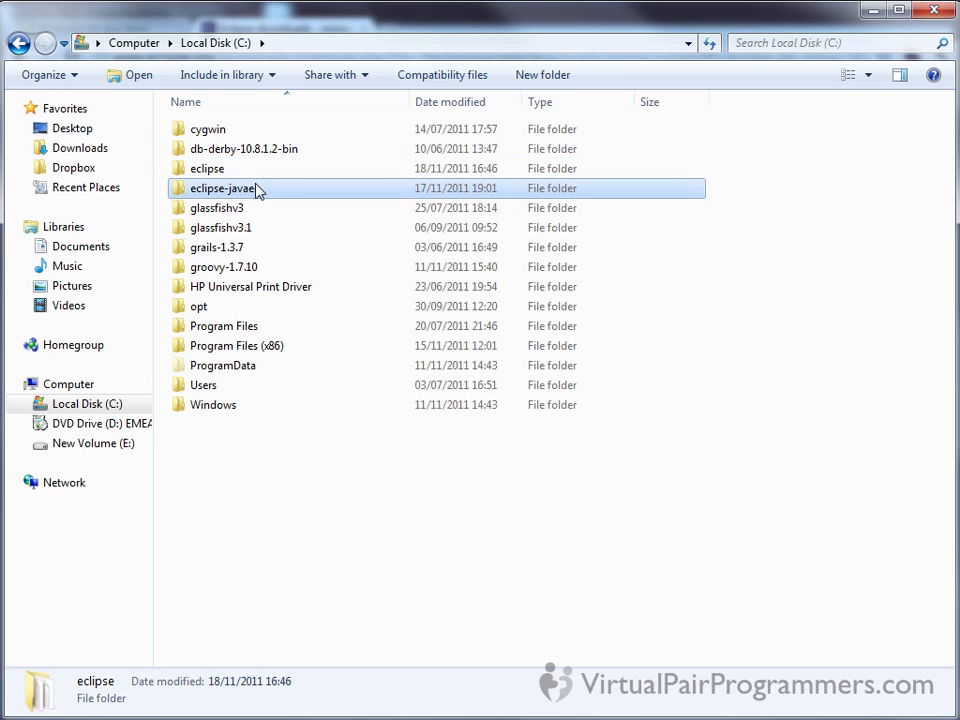
Check the original eclipse folder's details against eclipse-javaee on Local Disk (C:), leaving eclipse-javaee selected
click(240, 168)
click(257, 226)
click(247, 170)
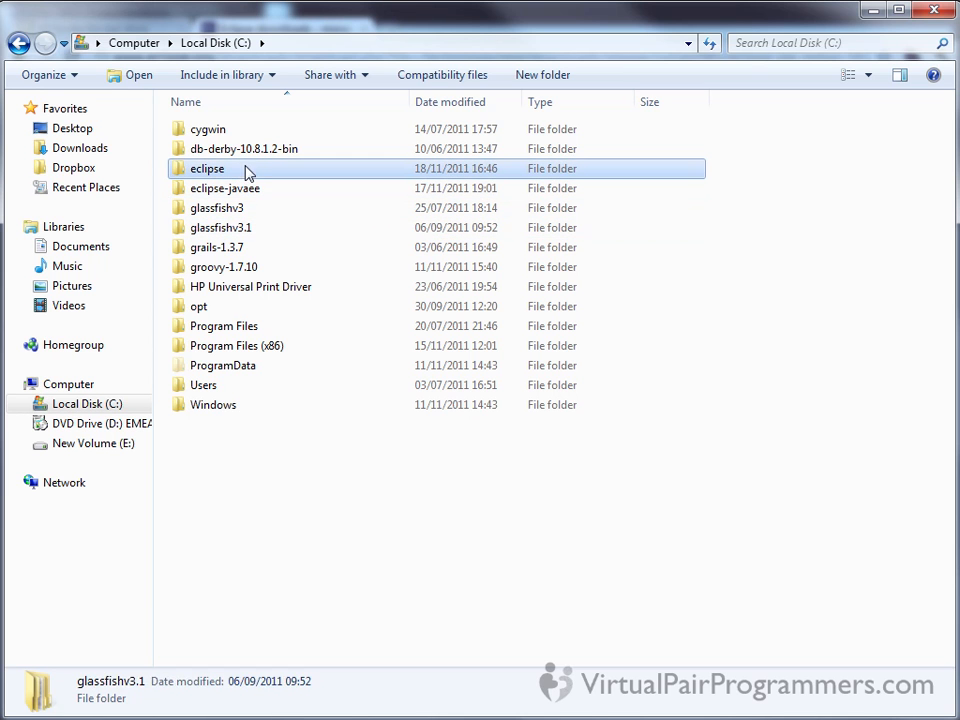
mouse_move(293, 181)
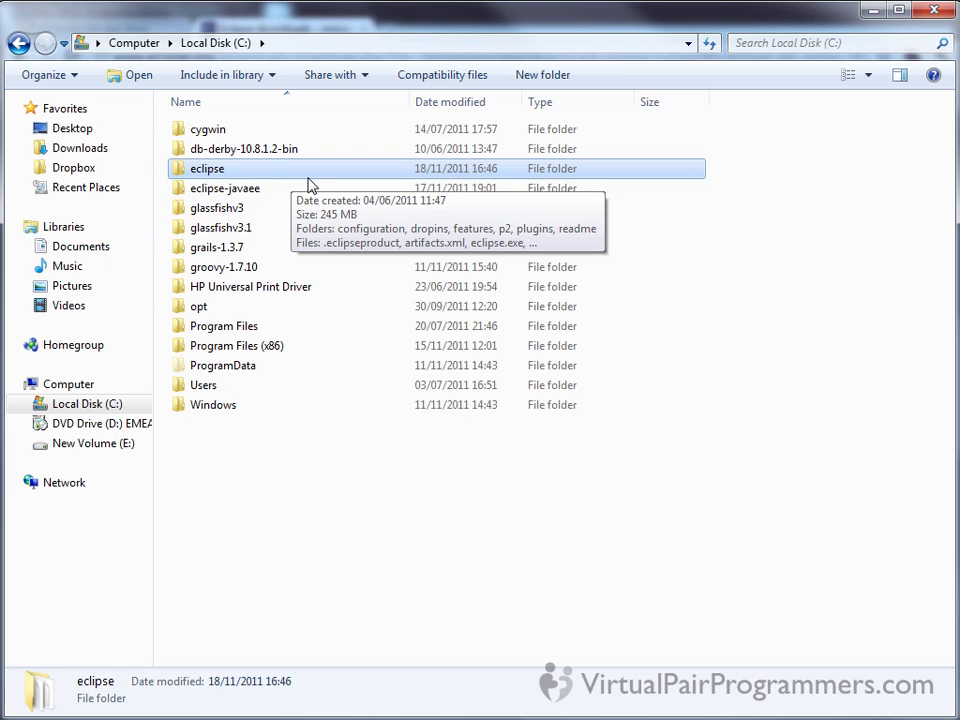
click(281, 190)
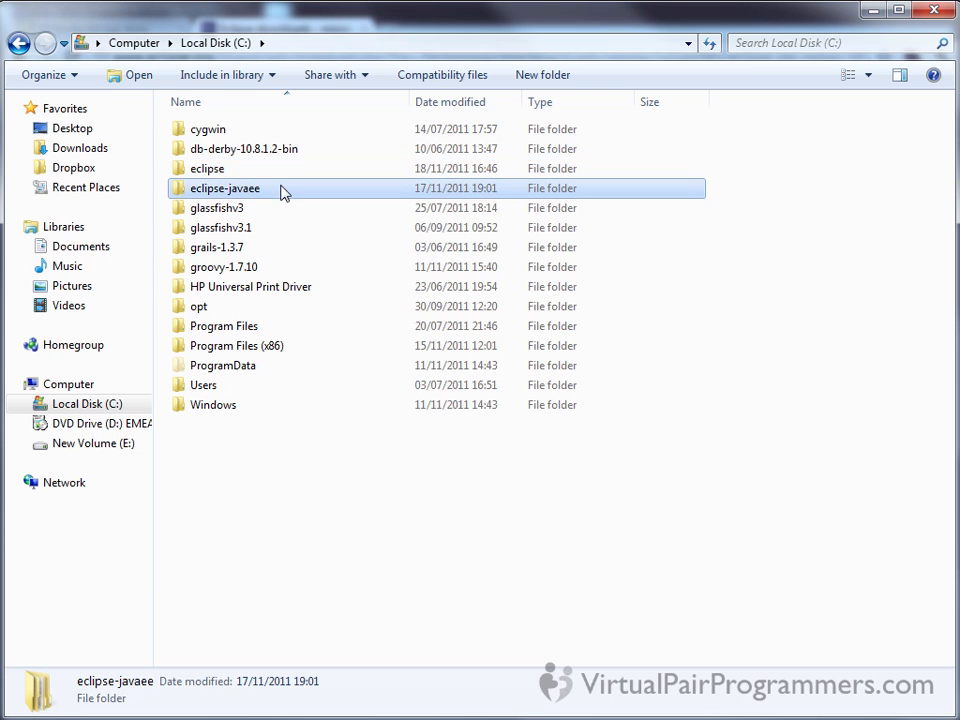
mouse_move(255, 199)
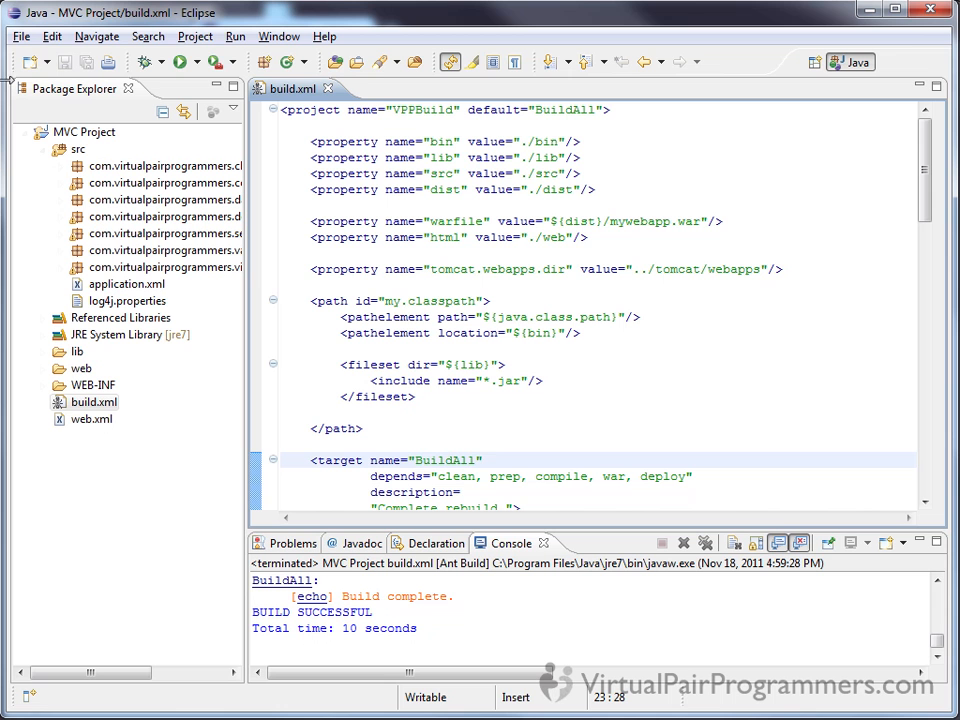
Exit the running Eclipse and launch eclipse.exe from the C:\eclipse-javaee\eclipse folder in Windows Explorer
click(935, 11)
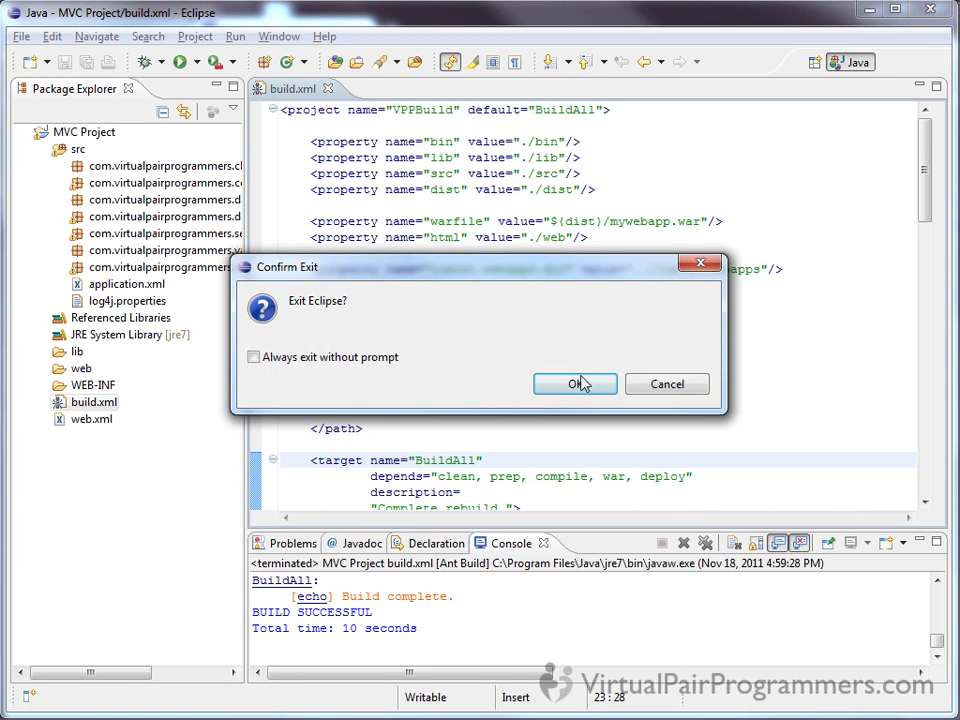
click(581, 381)
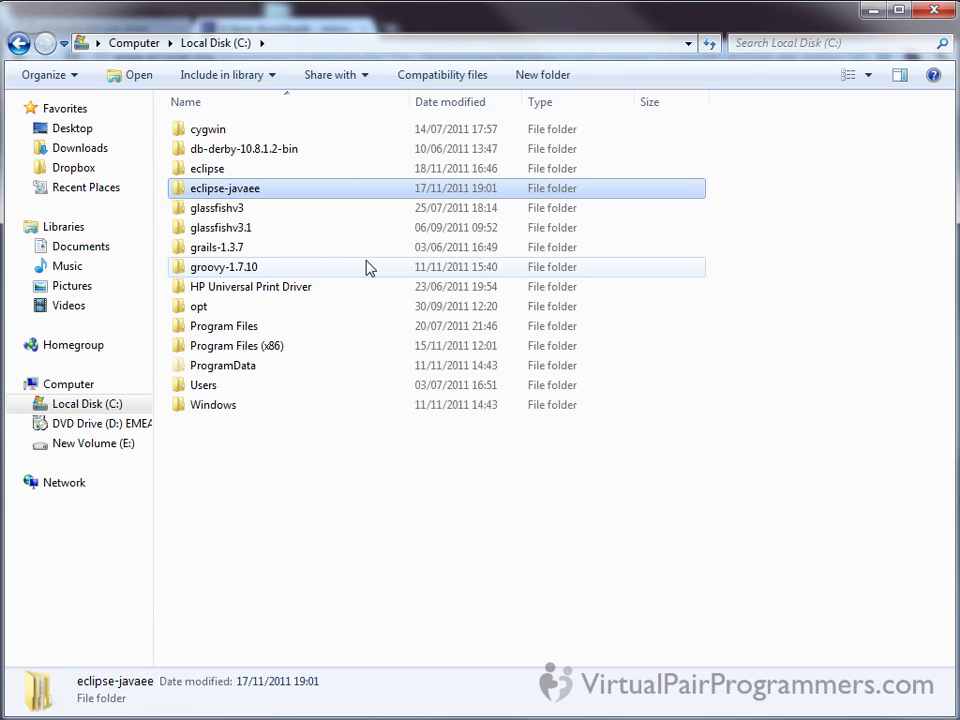
double_click(252, 192)
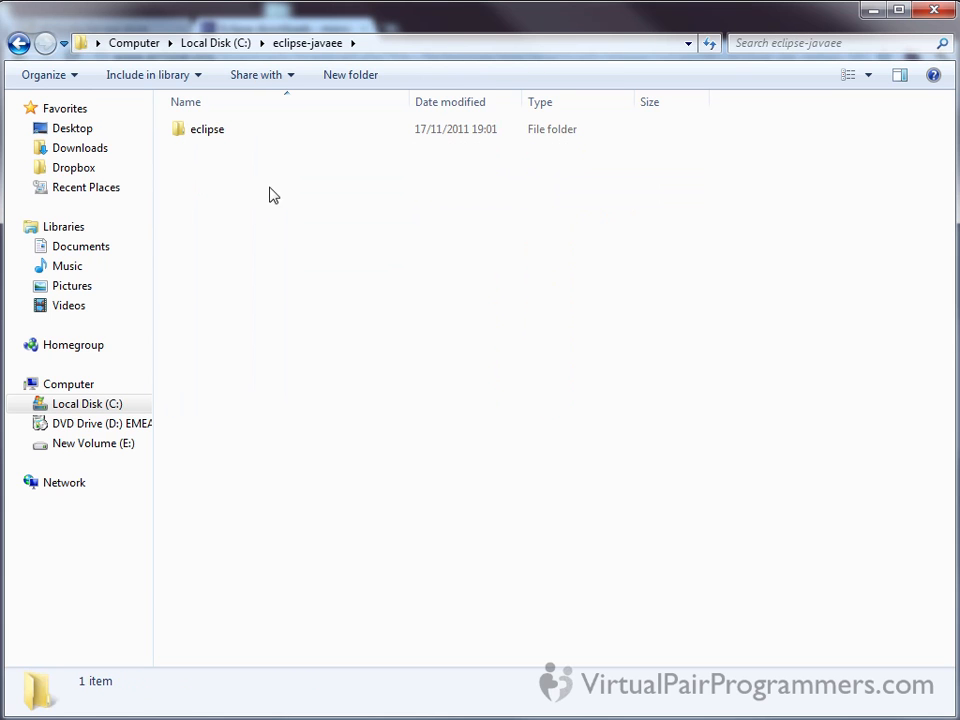
double_click(252, 140)
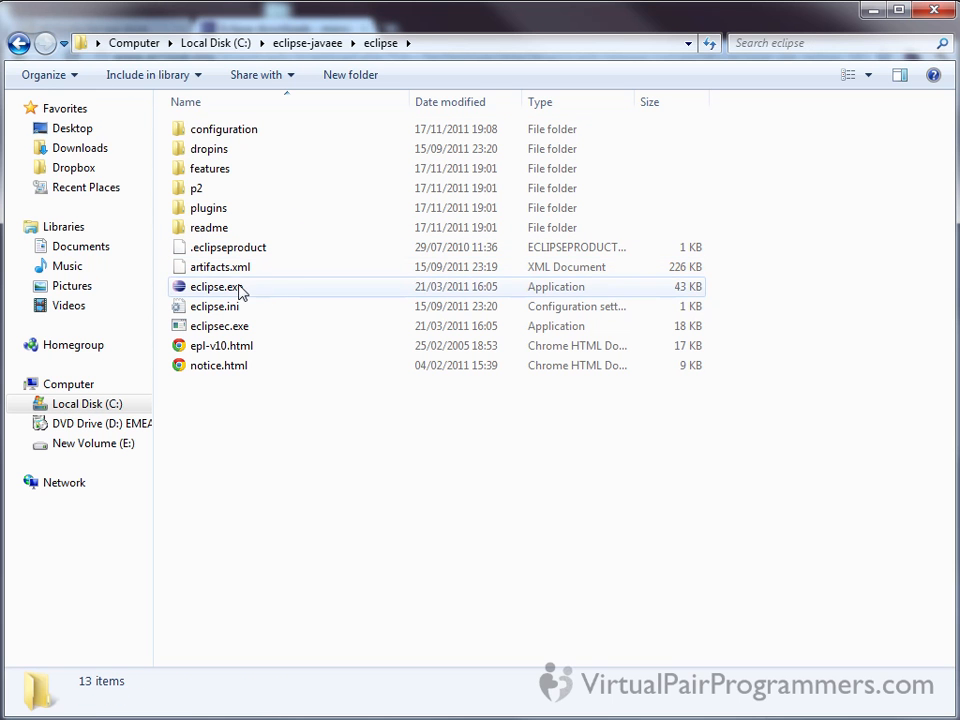
double_click(250, 290)
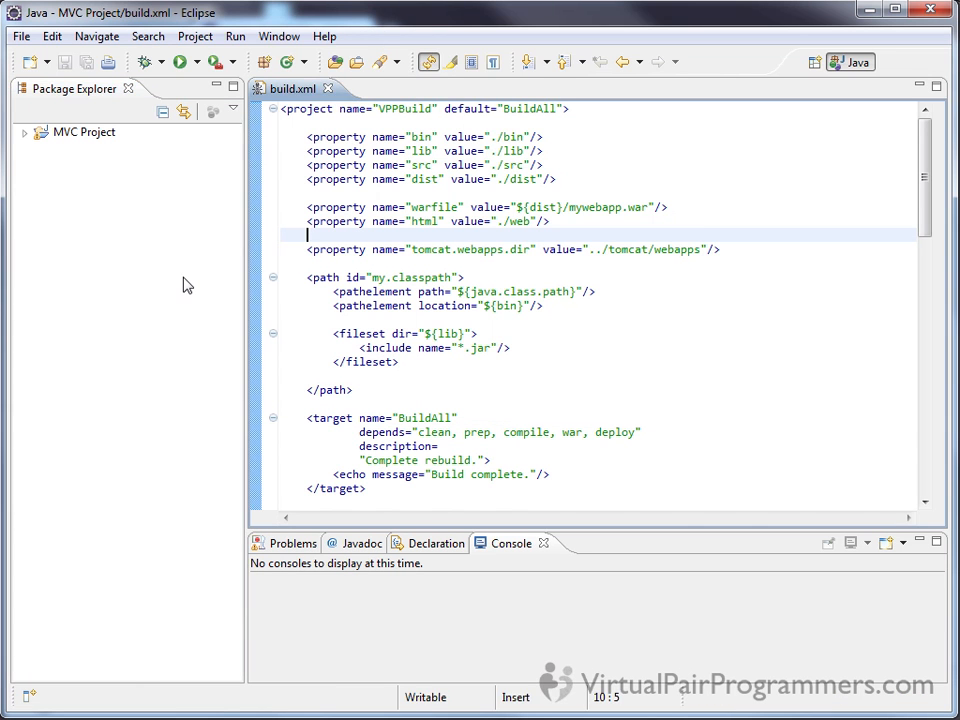
View the About Eclipse information to check which edition is running, and close it
click(425, 37)
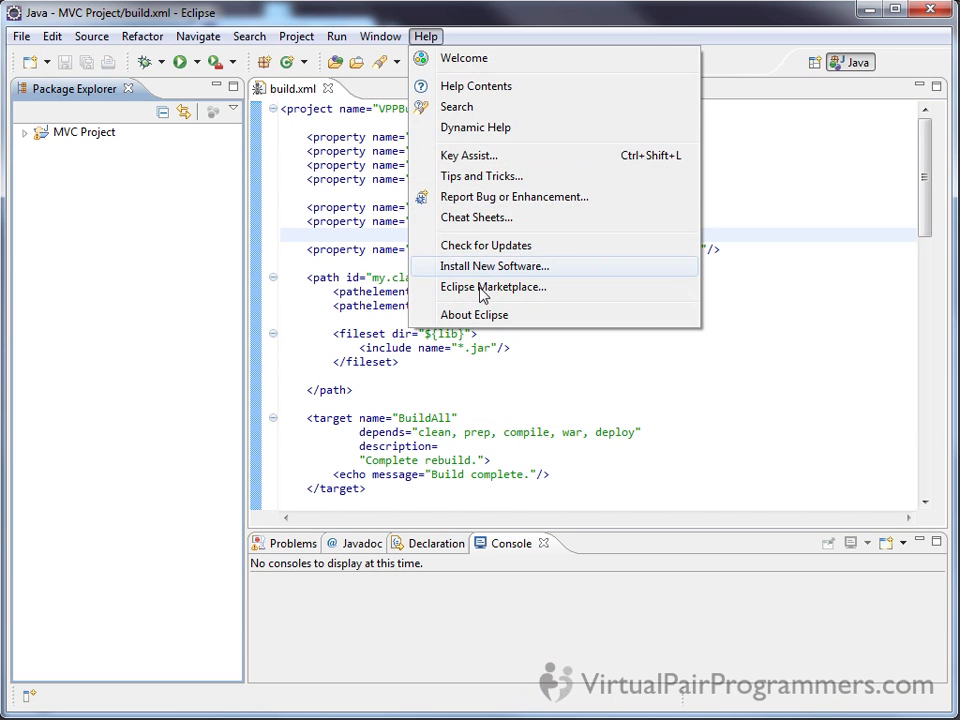
click(482, 314)
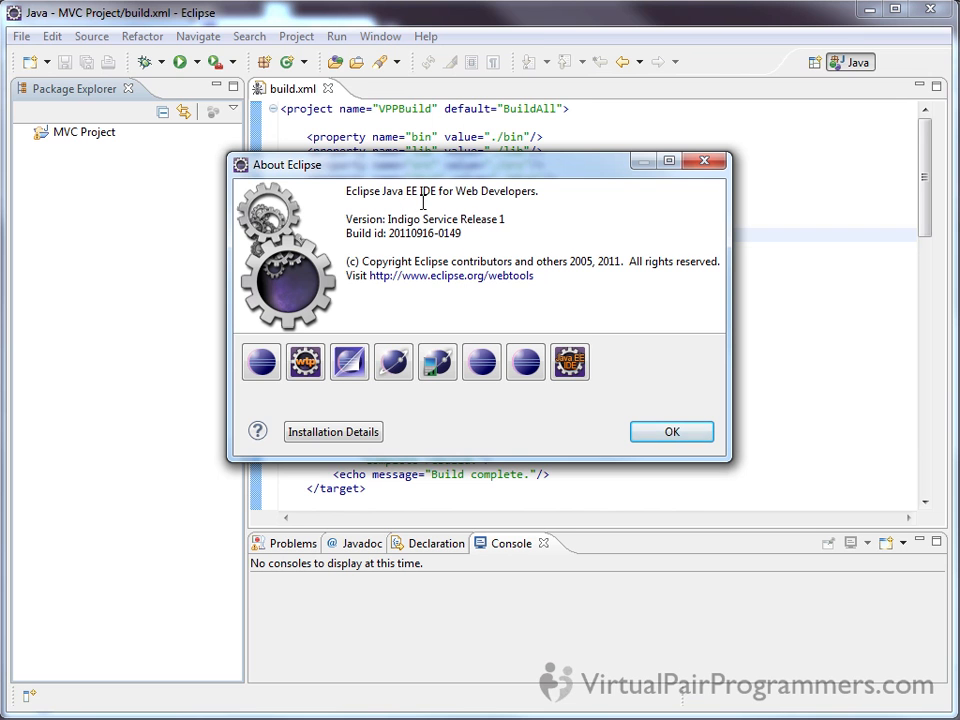
click(680, 440)
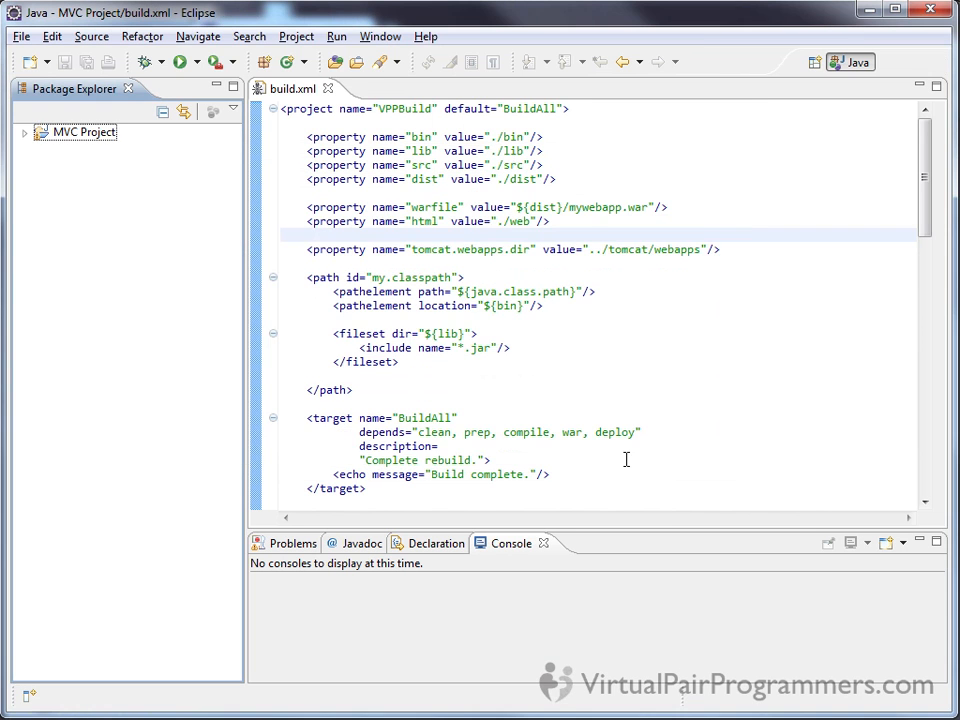
Return to the Java EE Eclipse window and close the build.xml editor
key(alt+Tab)
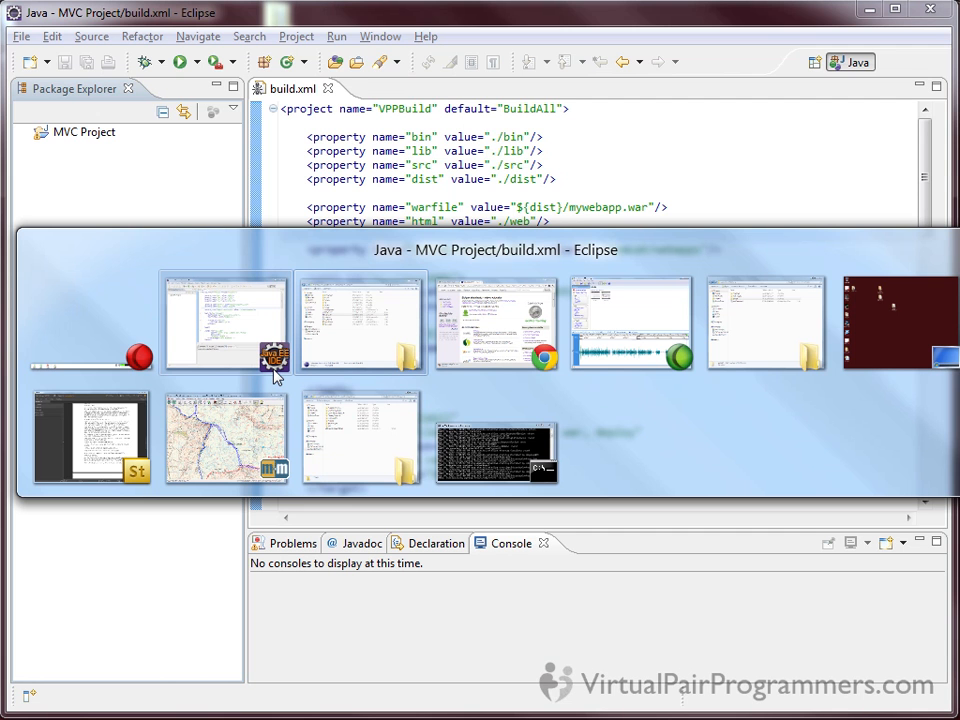
click(273, 367)
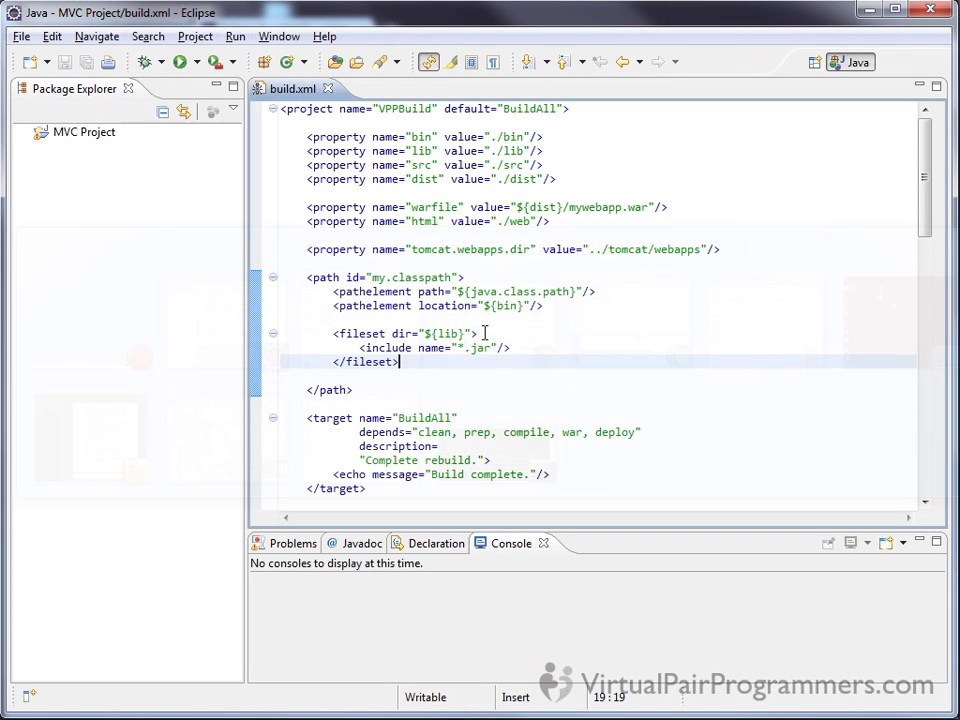
click(329, 90)
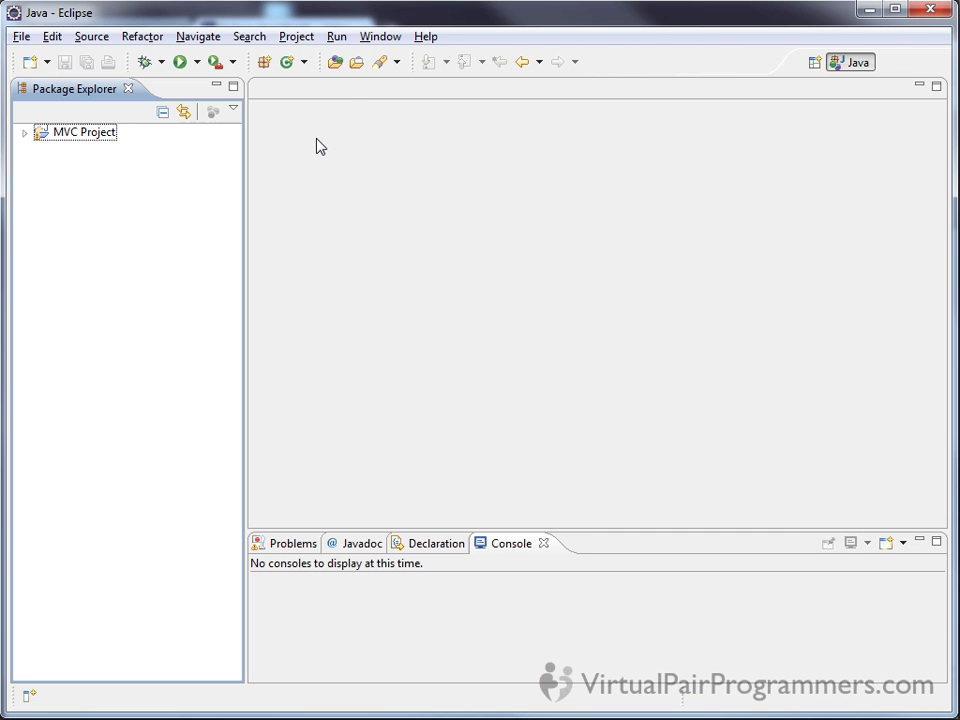
Start creating a new Dynamic Web Project from the Web category of the new-item wizards
click(28, 37)
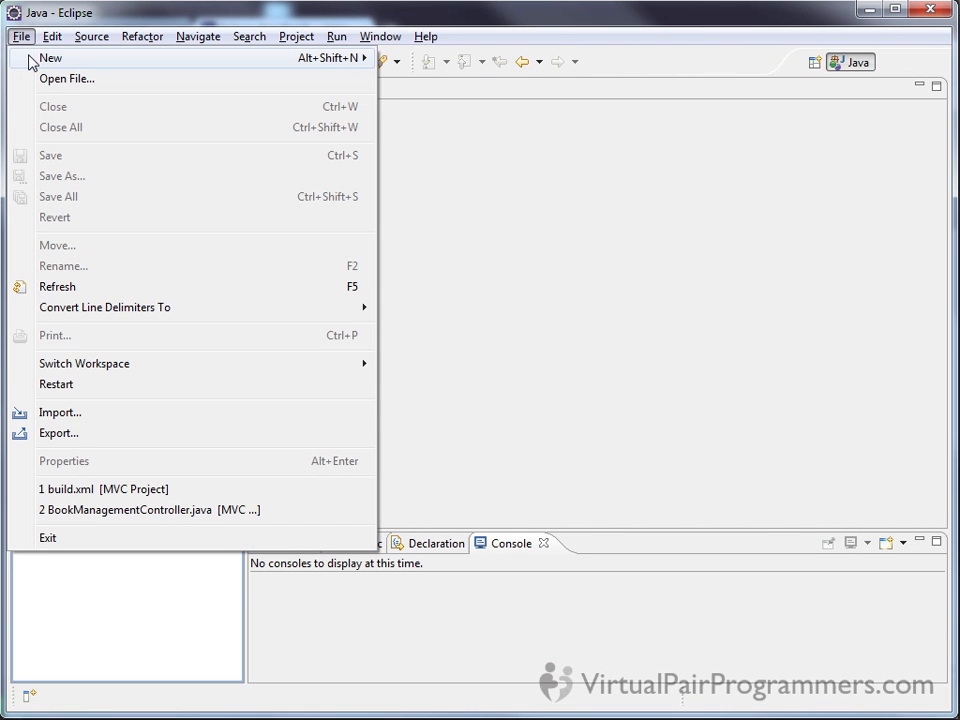
mouse_move(30, 58)
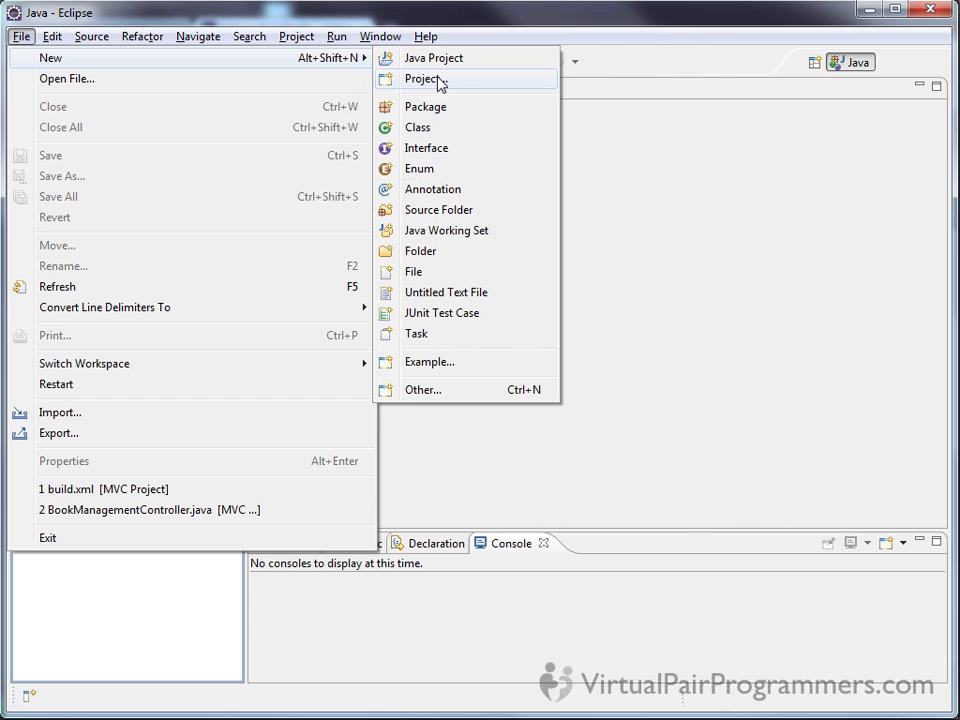
click(468, 392)
drag(703, 280, 688, 316)
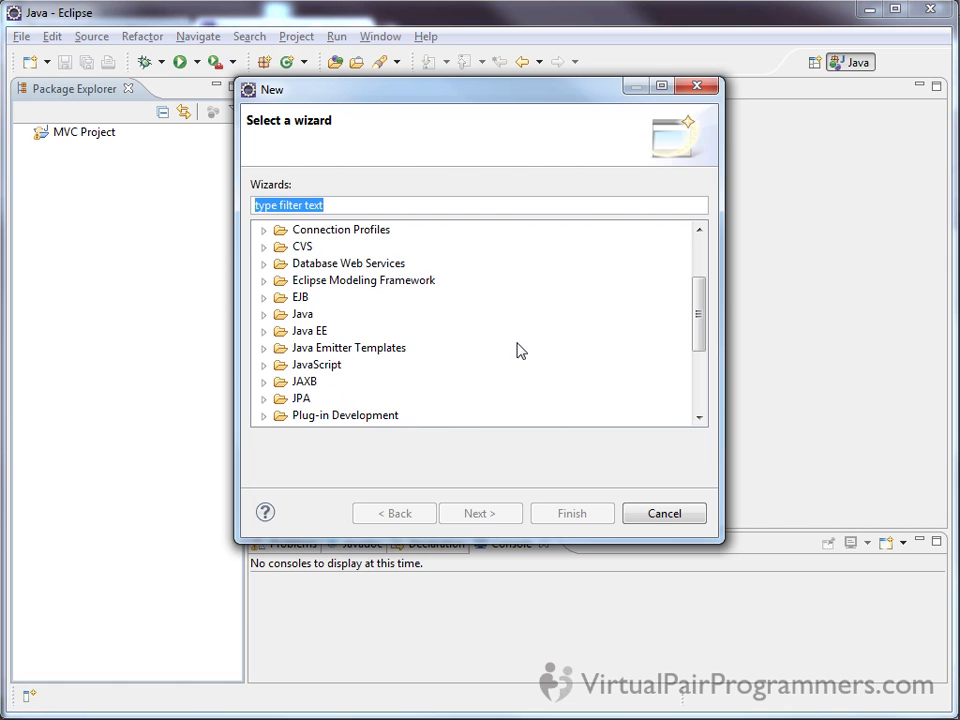
drag(696, 306, 697, 375)
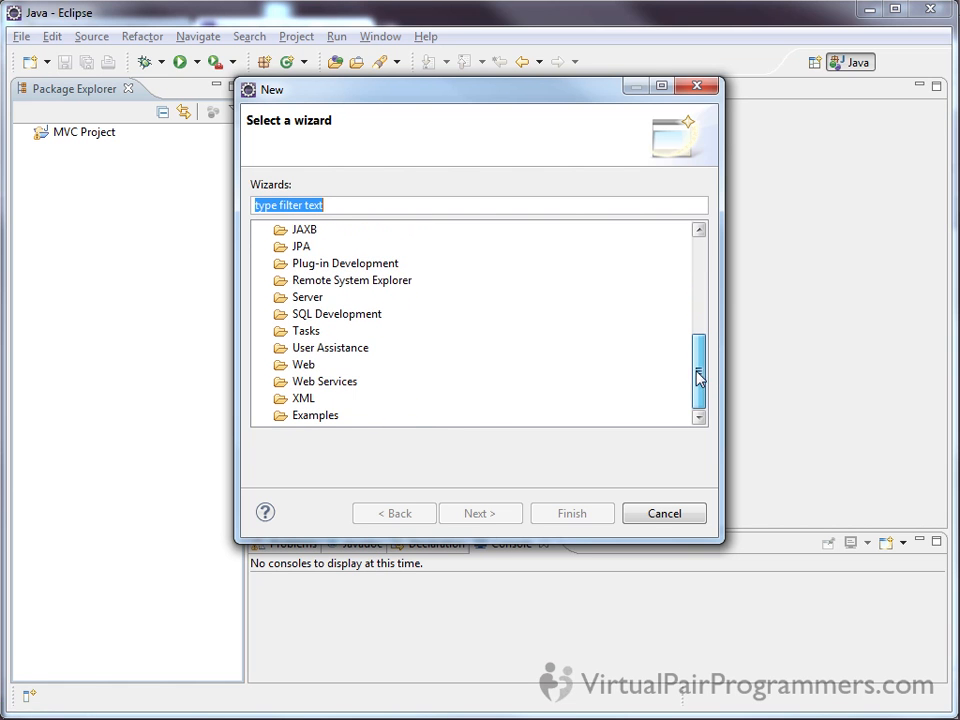
click(305, 368)
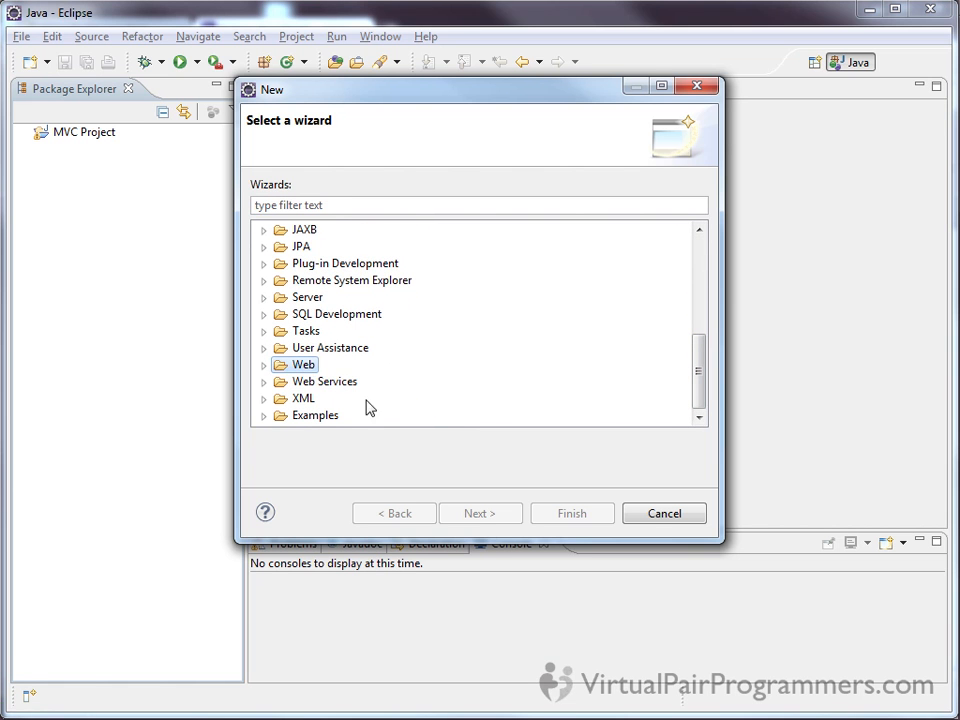
click(265, 366)
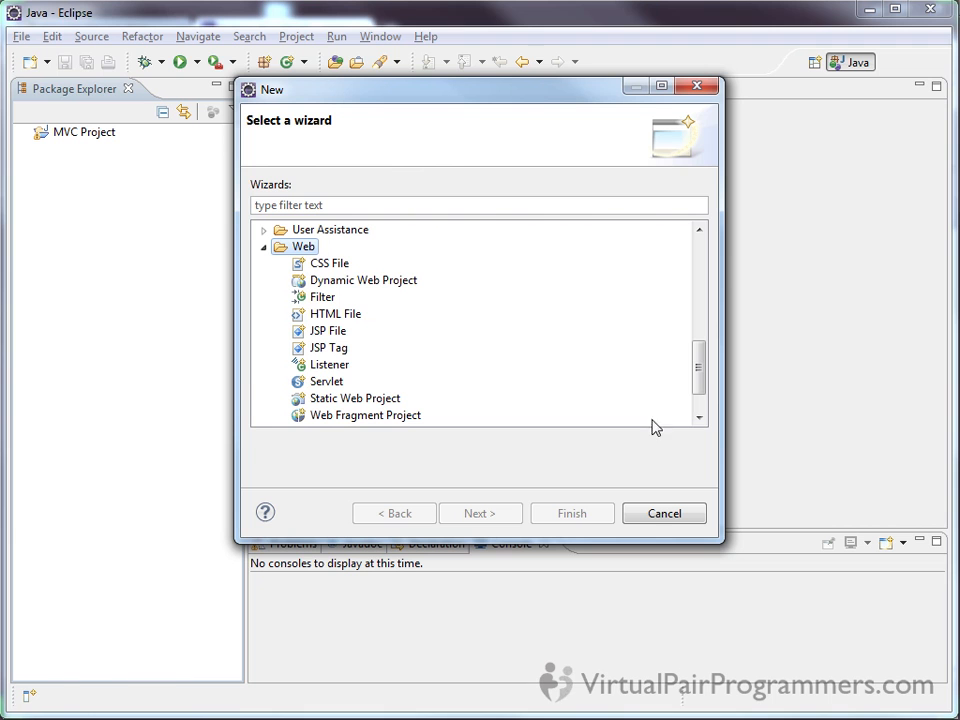
click(381, 288)
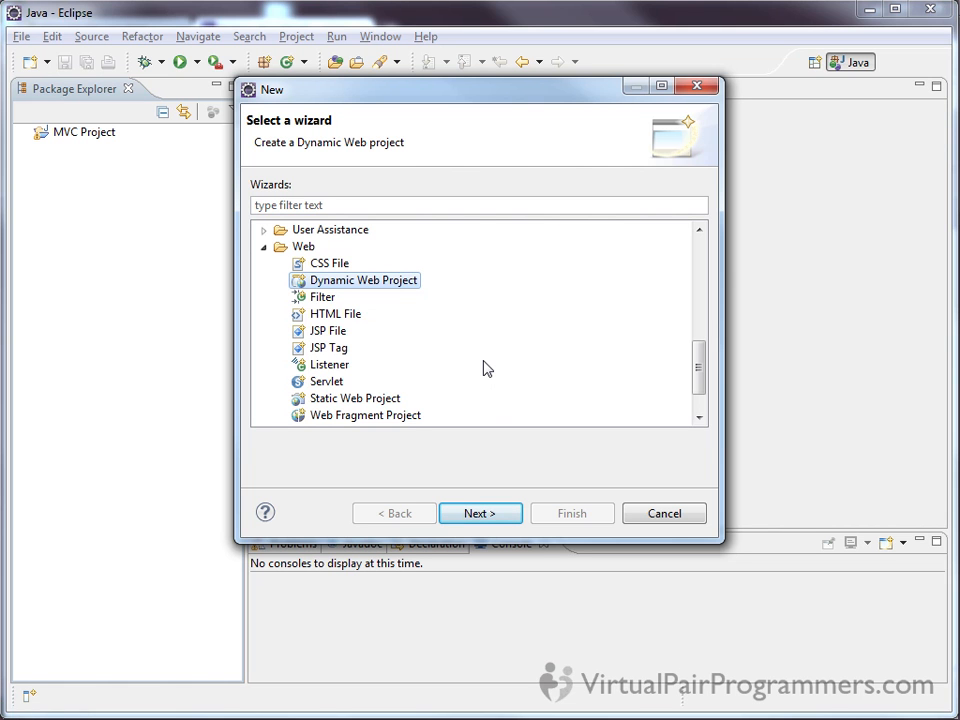
click(482, 514)
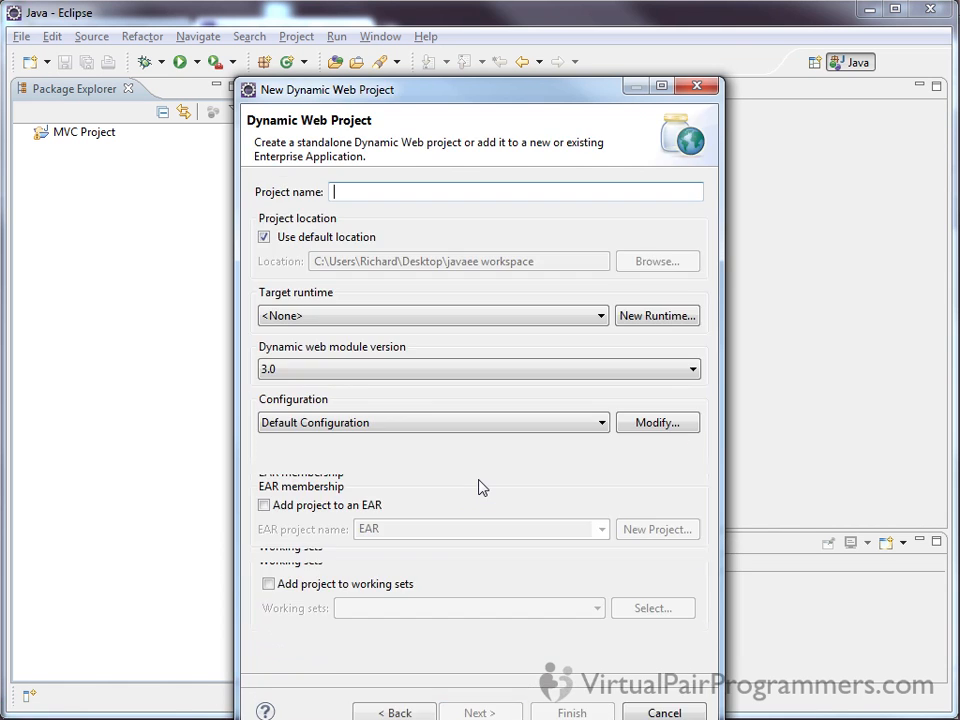
Name the dynamic web project "Test Project" and reposition the dialog so all its options are visible
drag(443, 104, 445, 118)
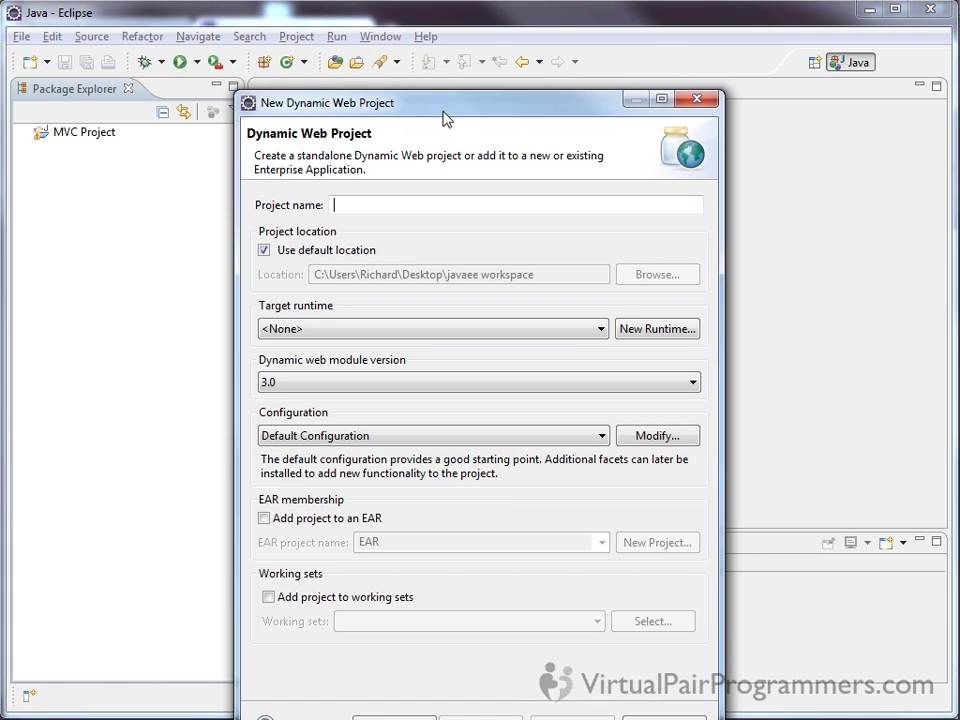
text(Test POo)
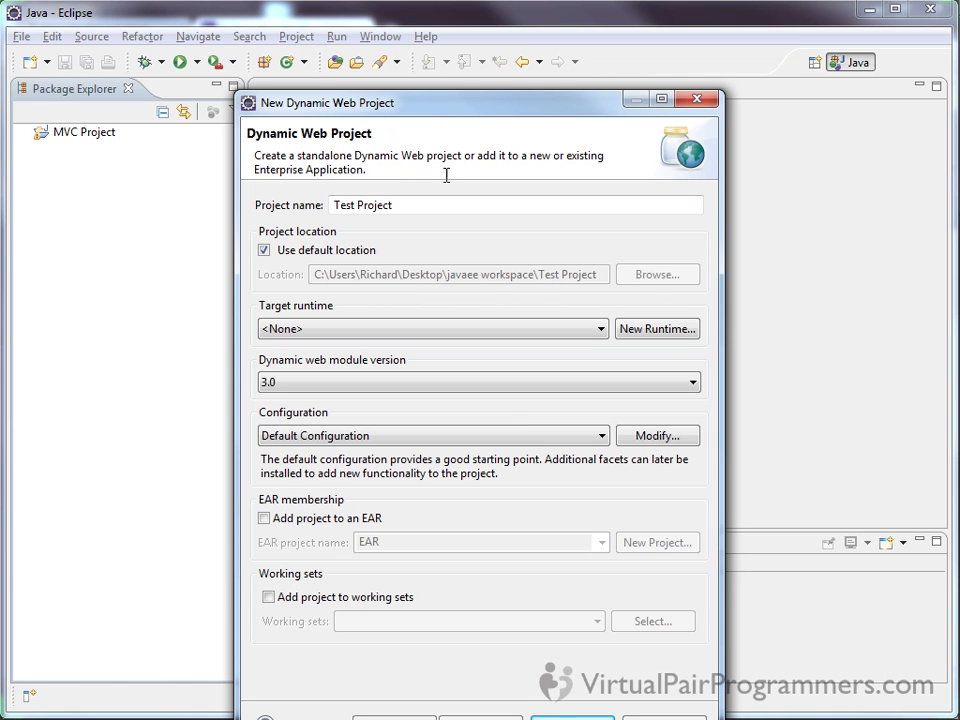
drag(432, 106, 429, 58)
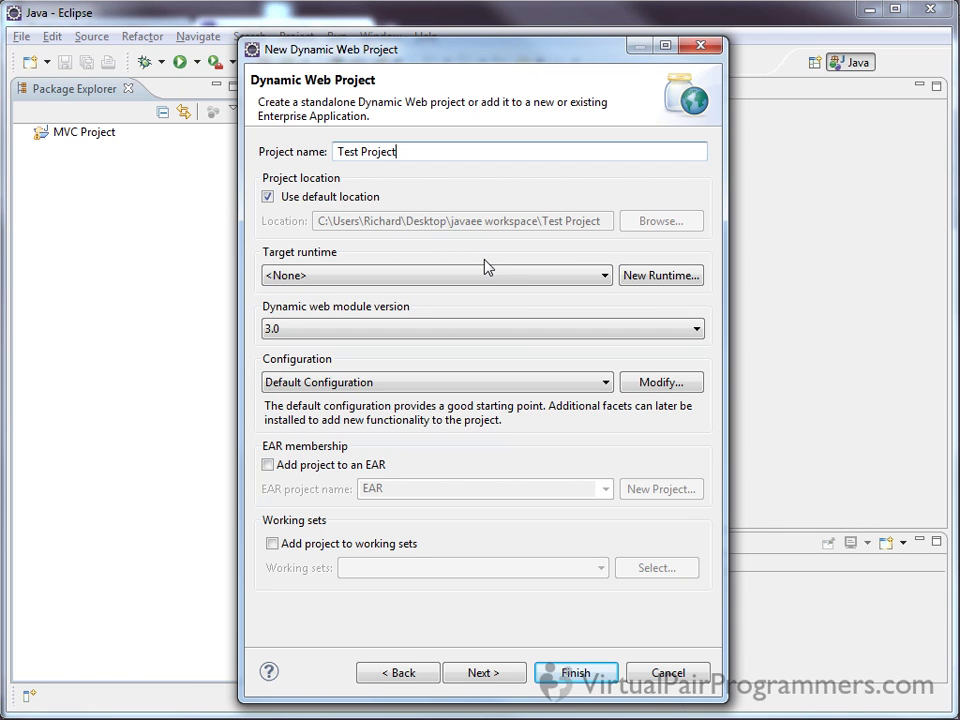
Start defining a new target runtime, browse the server types including IBM WebSphere v6.0, and choose Apache Tomcat v6.0
click(668, 286)
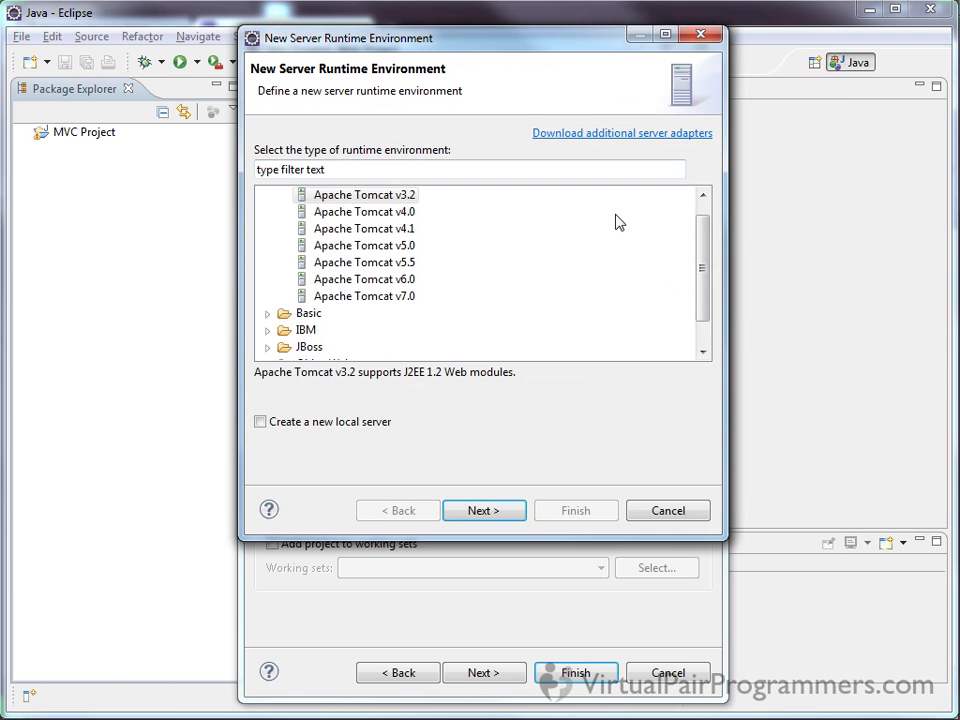
drag(528, 33, 536, 139)
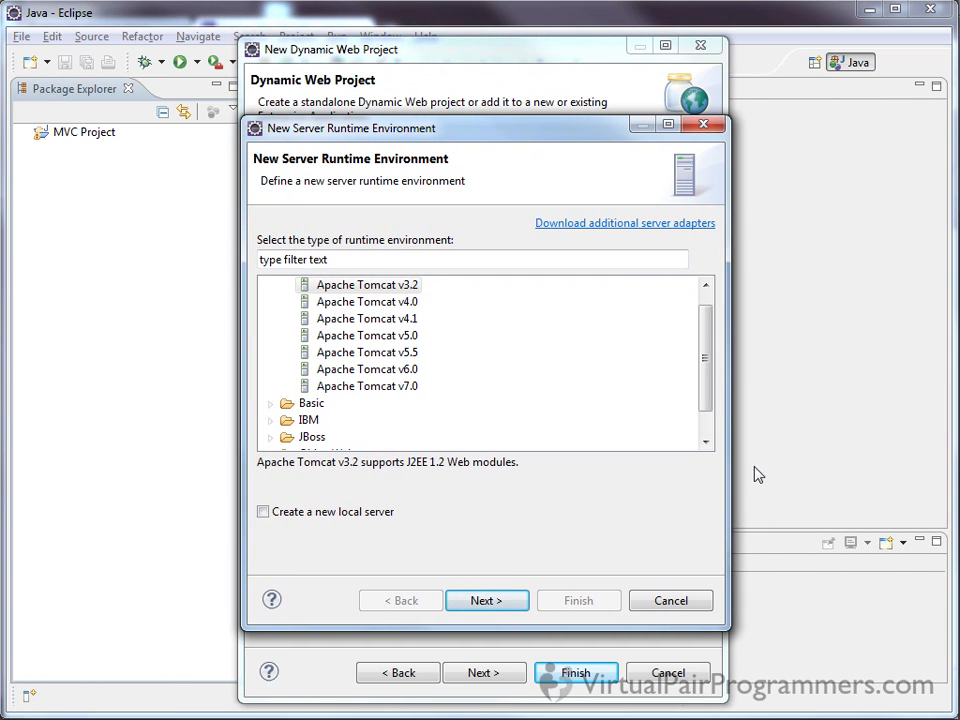
drag(711, 388, 720, 354)
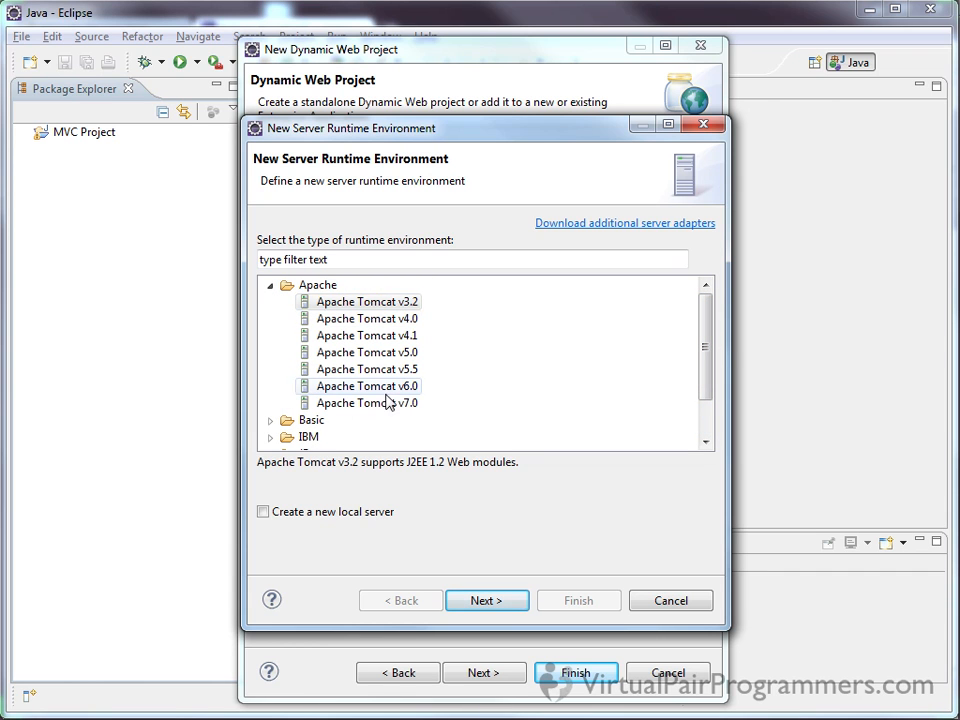
drag(718, 354, 710, 412)
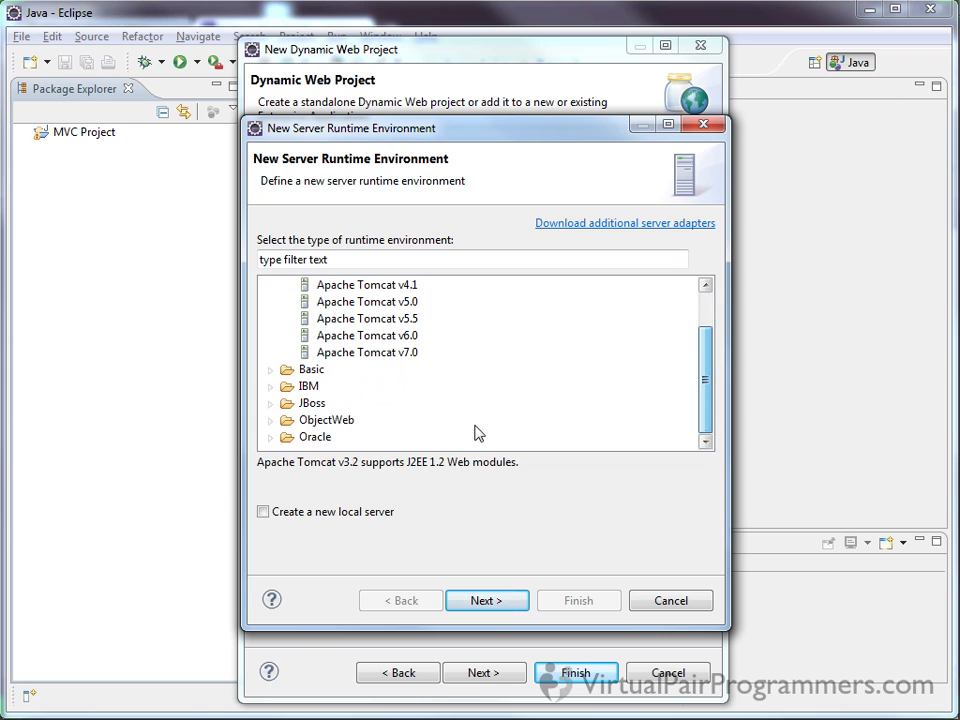
click(280, 391)
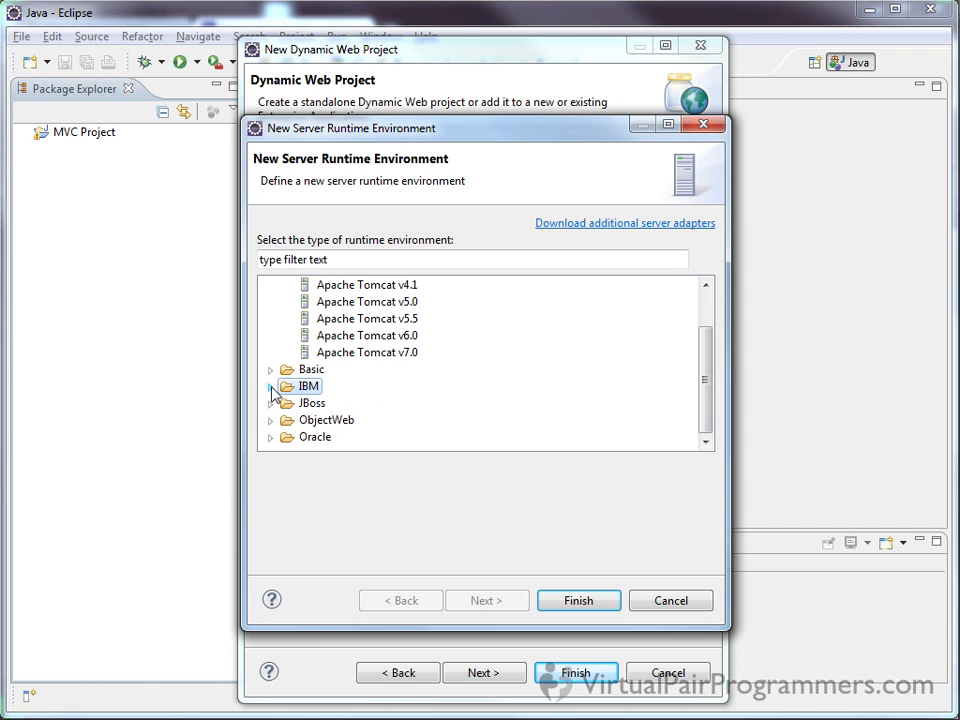
click(272, 388)
click(368, 403)
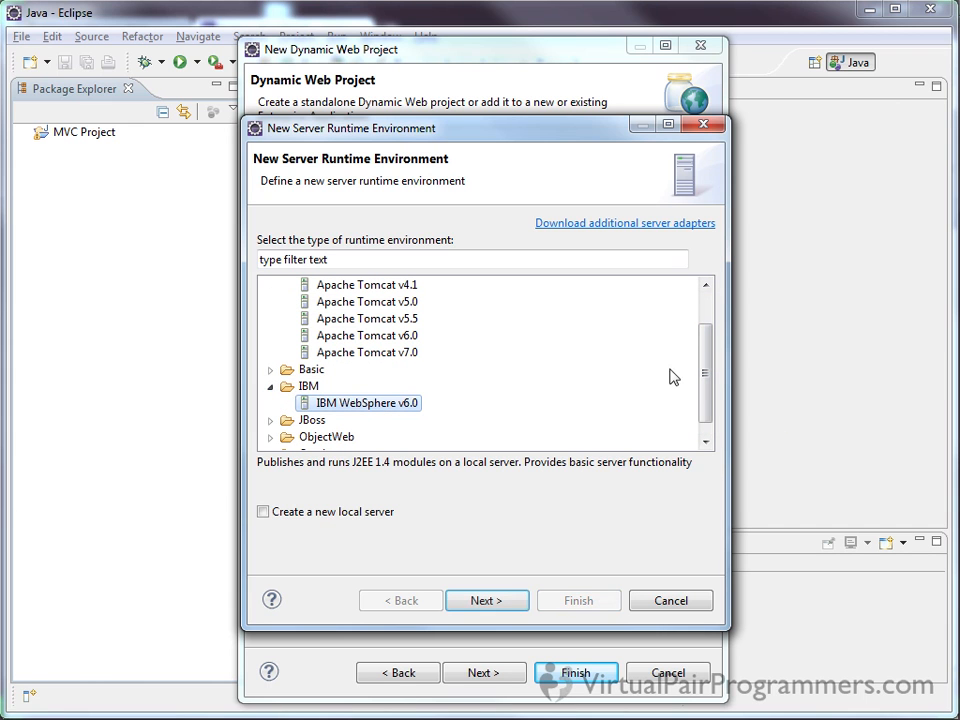
drag(709, 407, 705, 435)
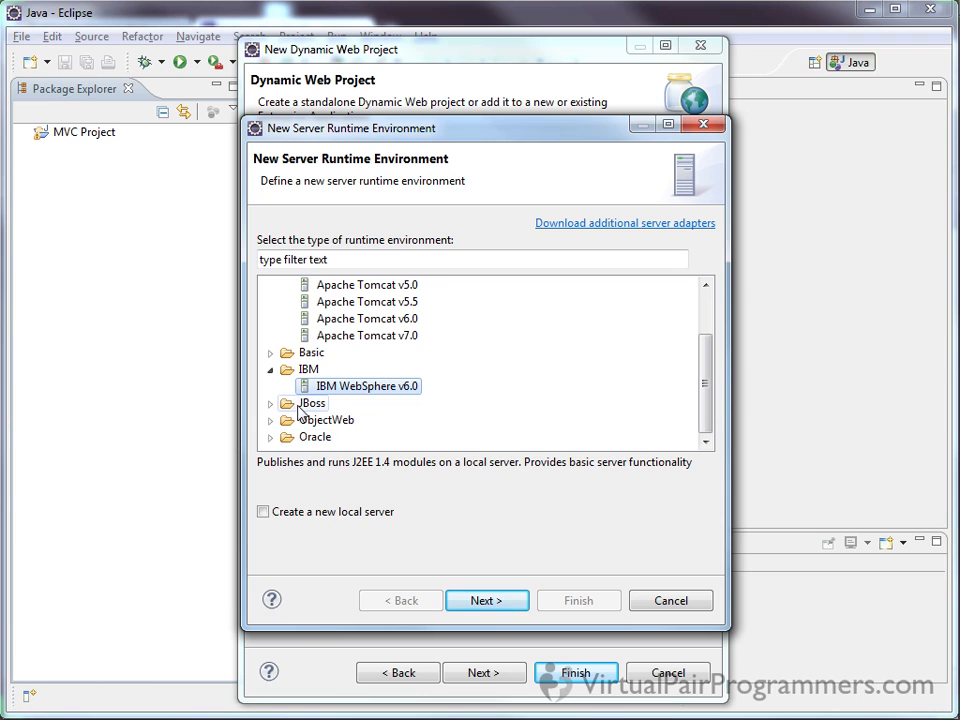
mouse_move(712, 420)
mouse_down()
mouse_move(707, 399)
mouse_move(713, 420)
mouse_up()
drag(699, 407, 700, 325)
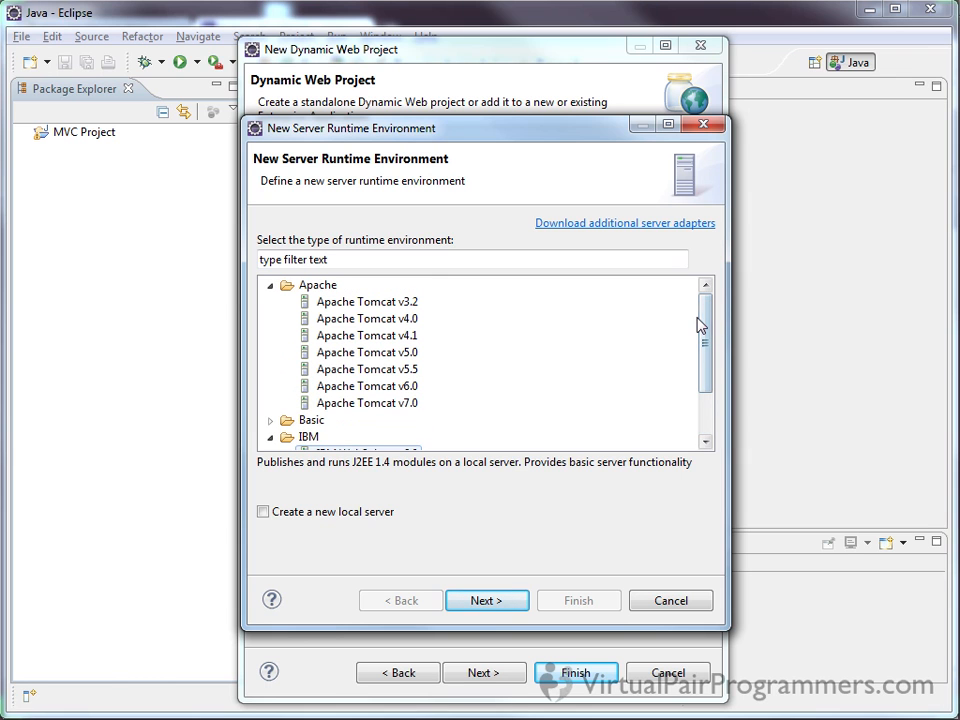
click(391, 393)
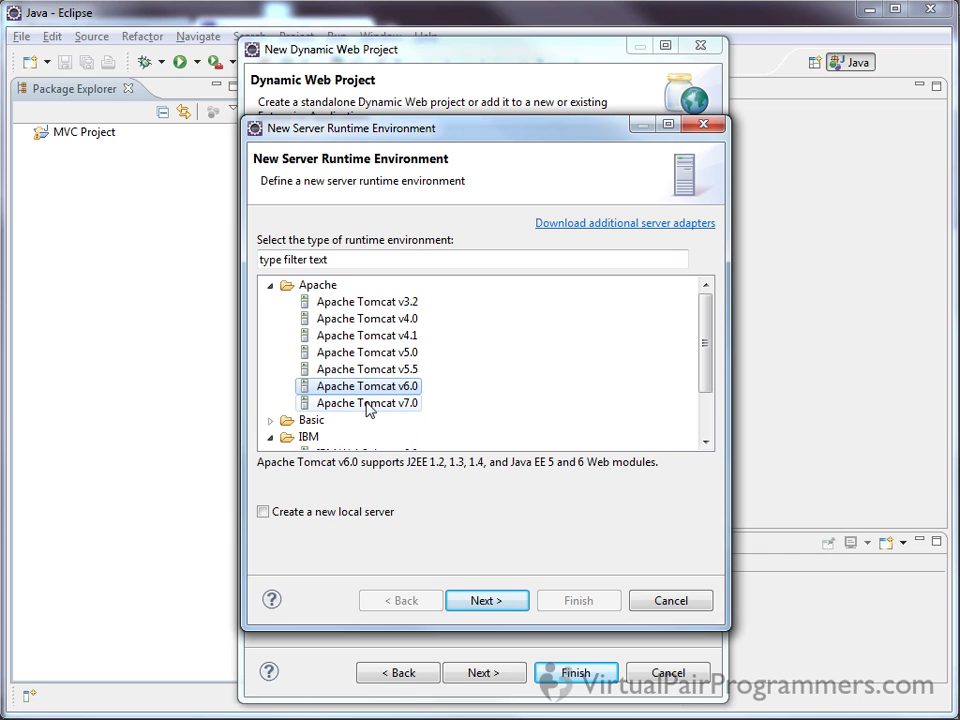
Check the Apache Tomcat v7.0 runtime type, return to Apache Tomcat v6.0, and continue to its installation settings
click(376, 406)
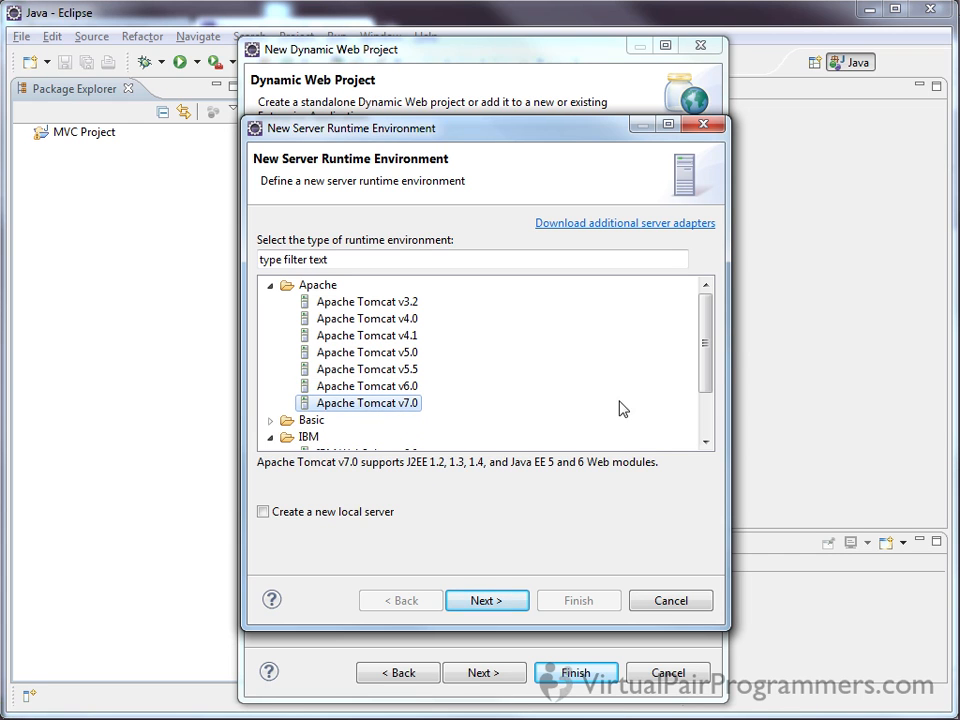
click(345, 387)
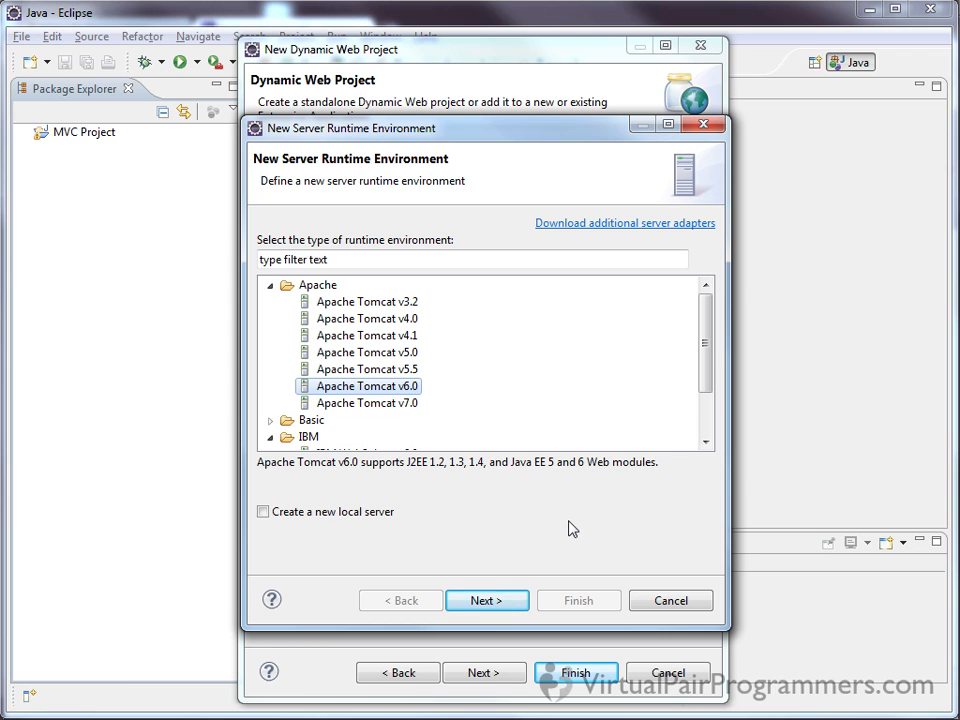
click(490, 601)
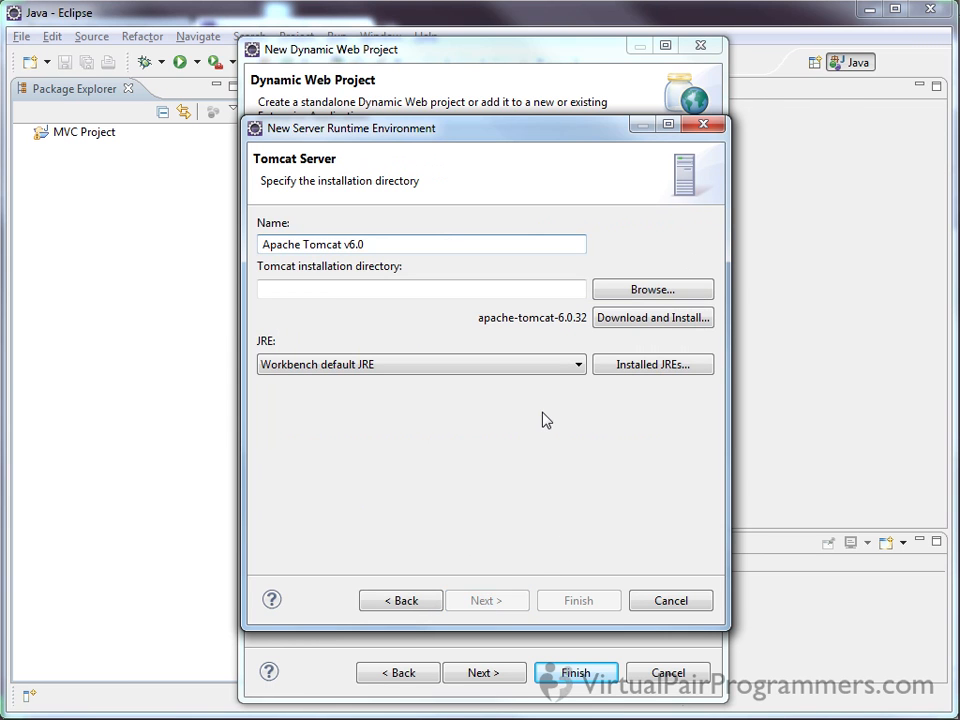
Set the Tomcat installation directory to the tomcat folder in javaee workspace and finish defining the runtime
click(399, 288)
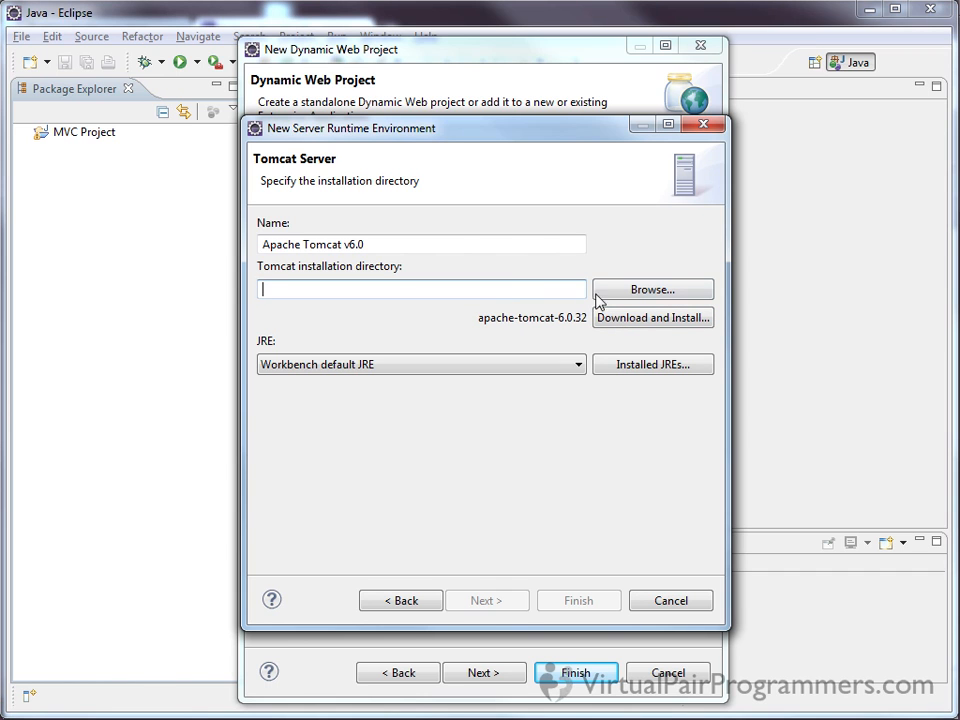
click(650, 290)
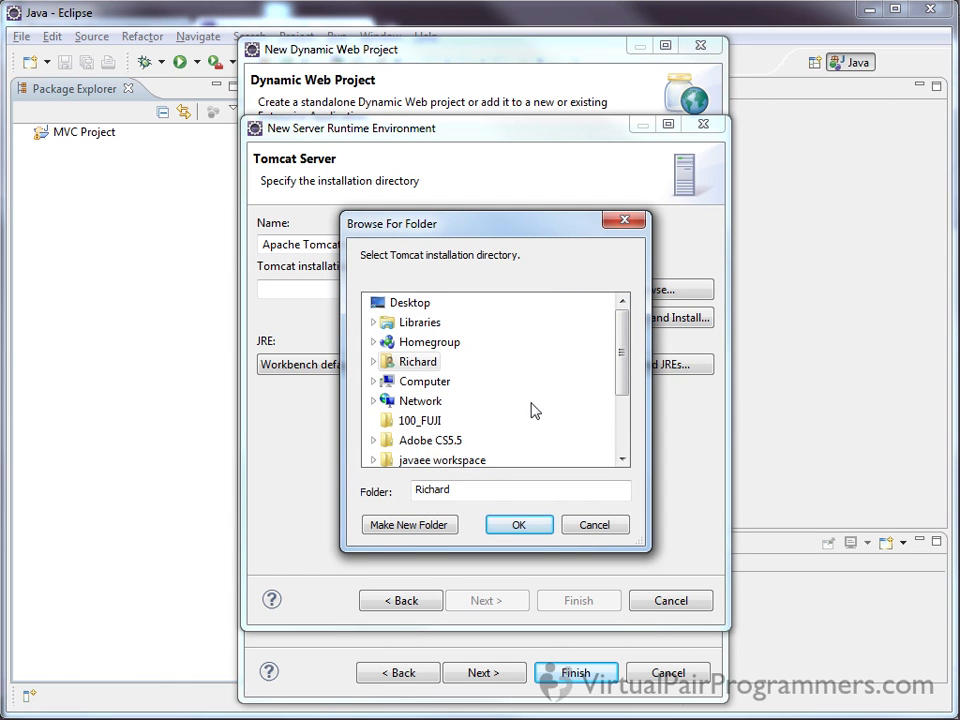
drag(618, 375, 626, 408)
click(441, 403)
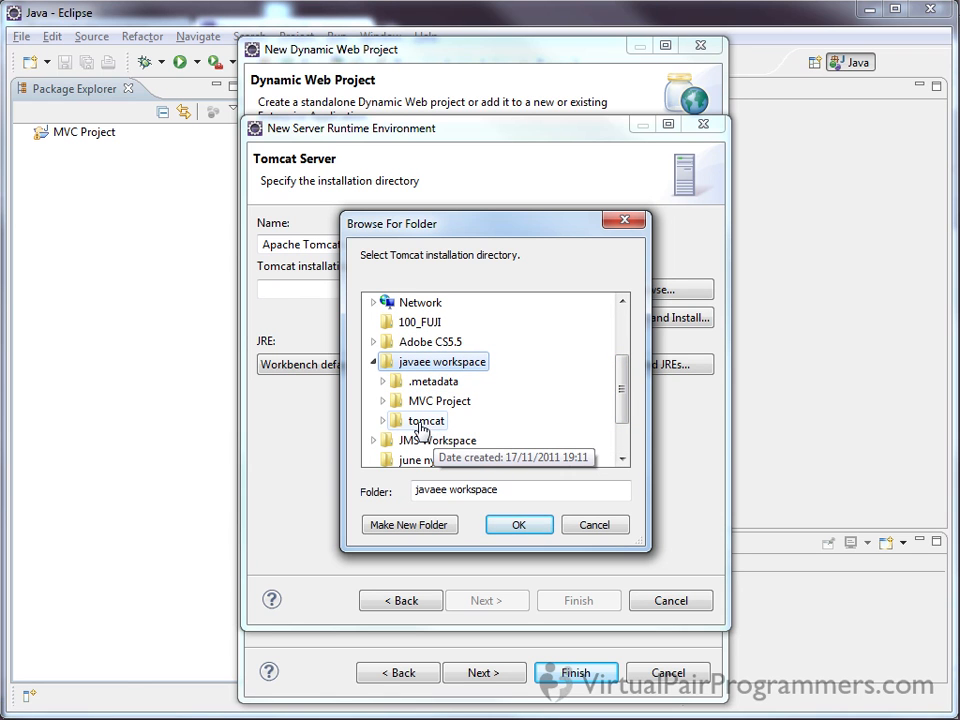
click(420, 428)
mouse_move(626, 362)
mouse_down()
mouse_move(626, 399)
mouse_move(626, 386)
mouse_up()
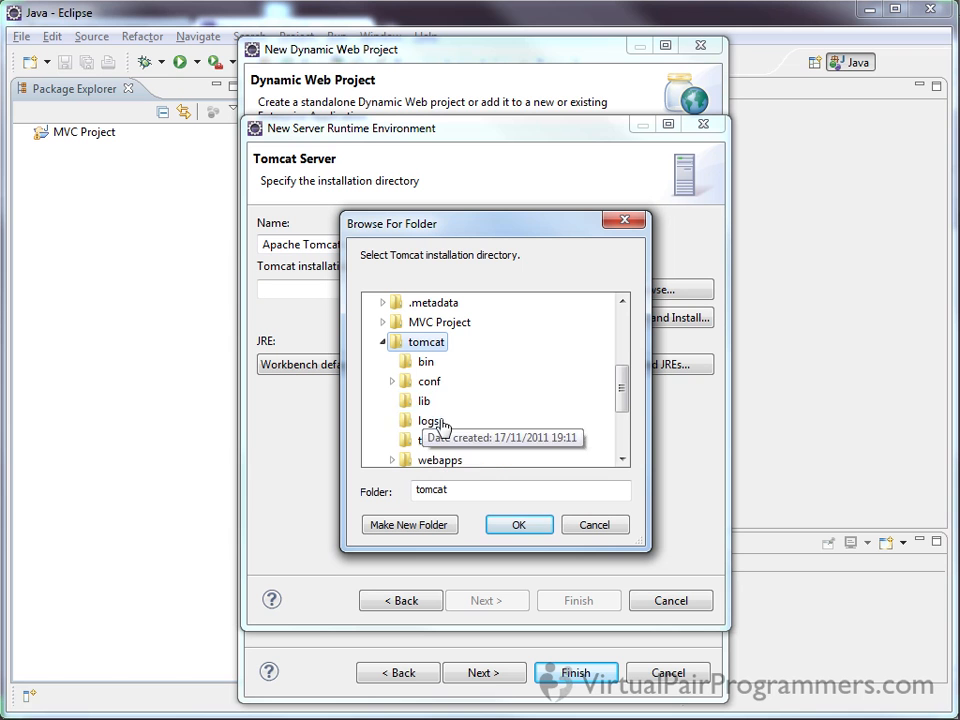
click(512, 526)
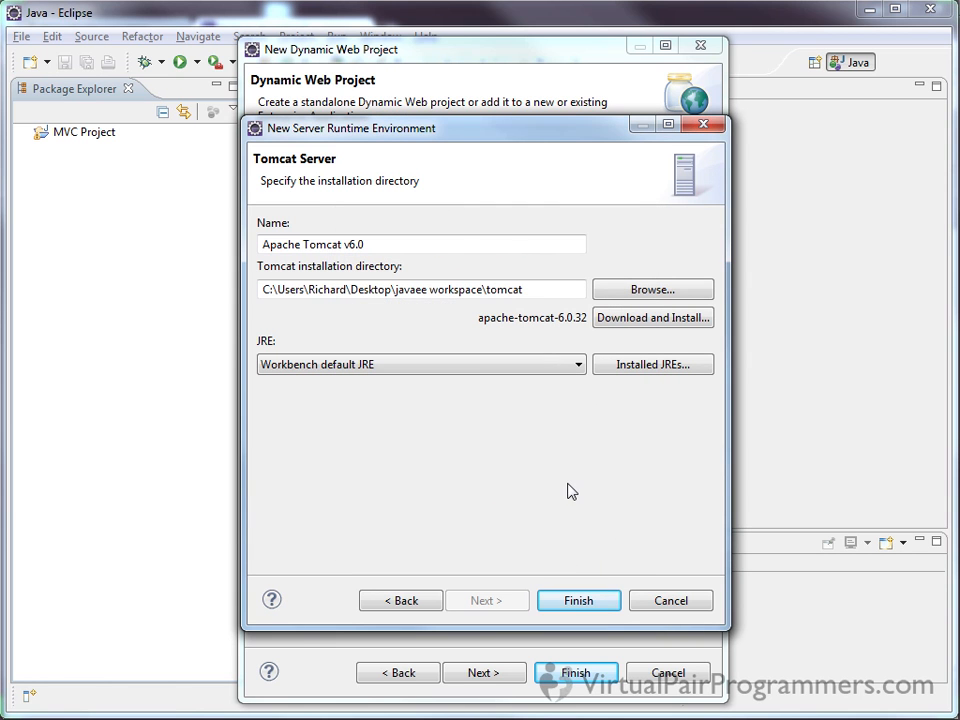
click(594, 608)
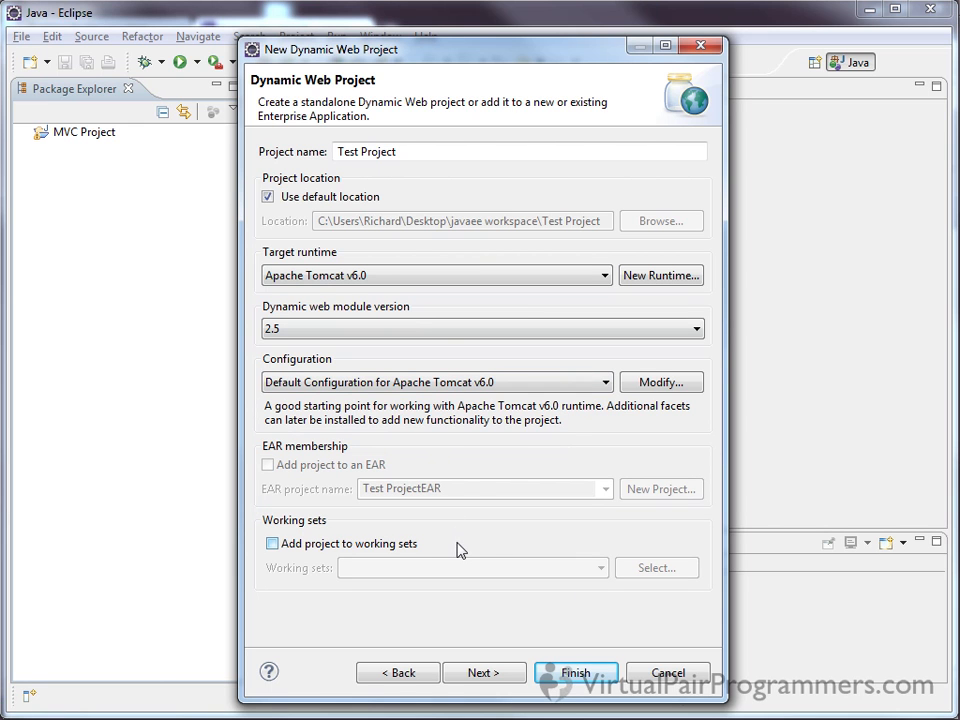
Create the Test Project and accept opening the Java EE perspective, with the decision remembered
click(575, 673)
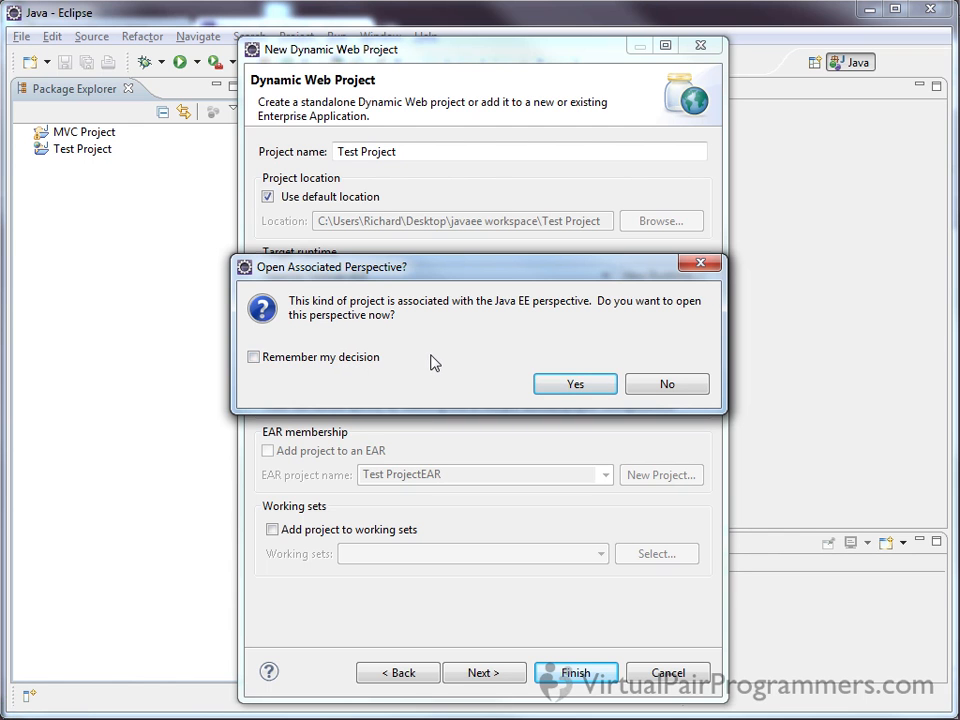
click(360, 365)
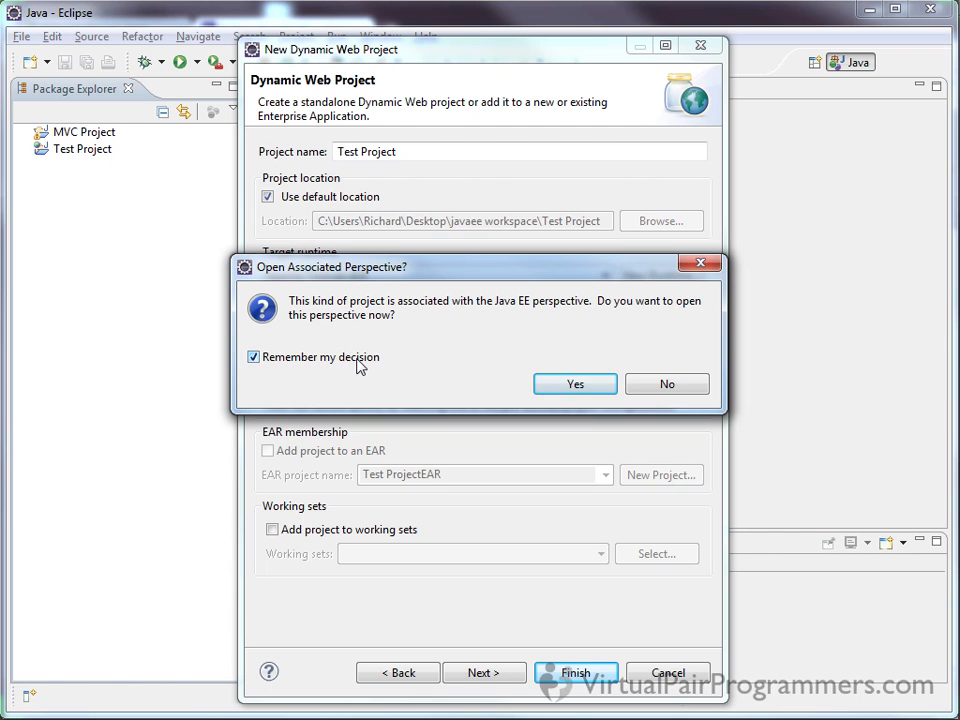
click(574, 385)
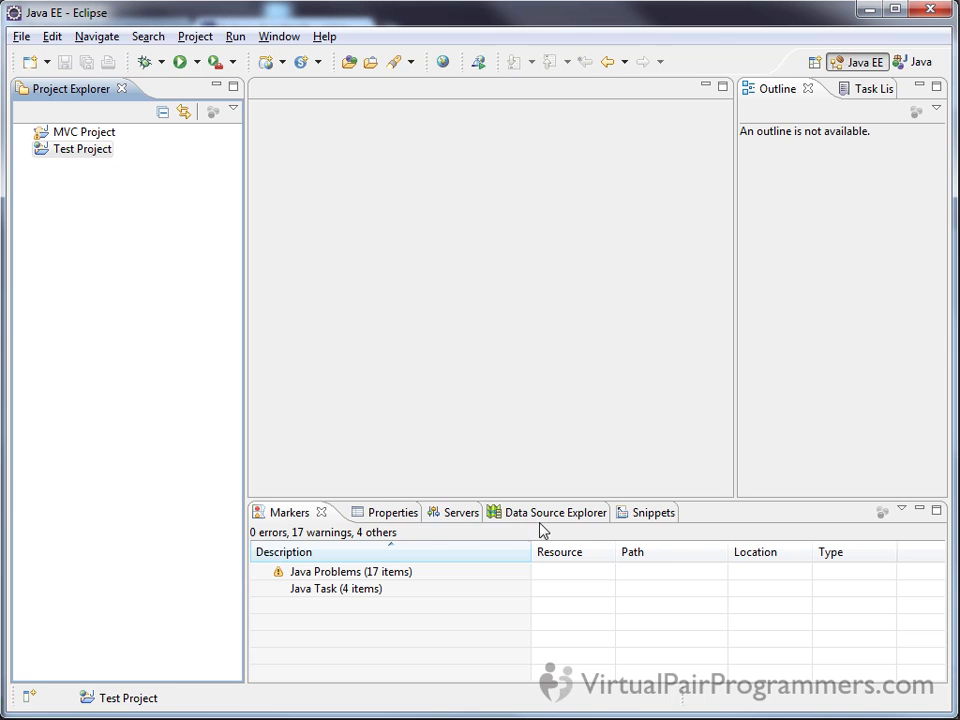
Look at the Servers and Data Source Explorer views, ending on the Servers view
click(459, 513)
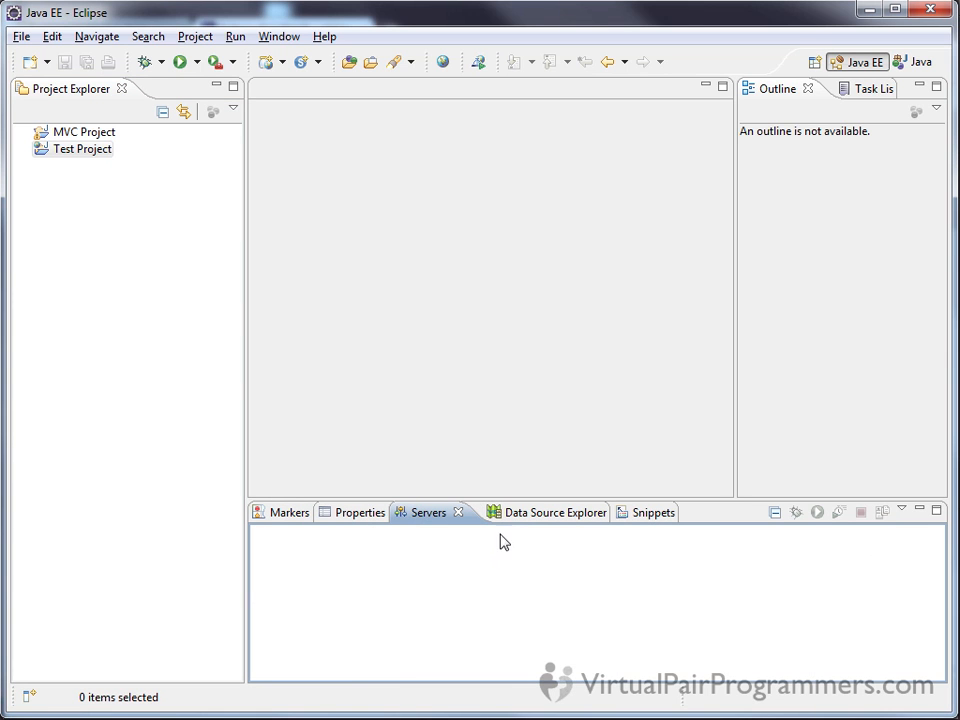
click(528, 513)
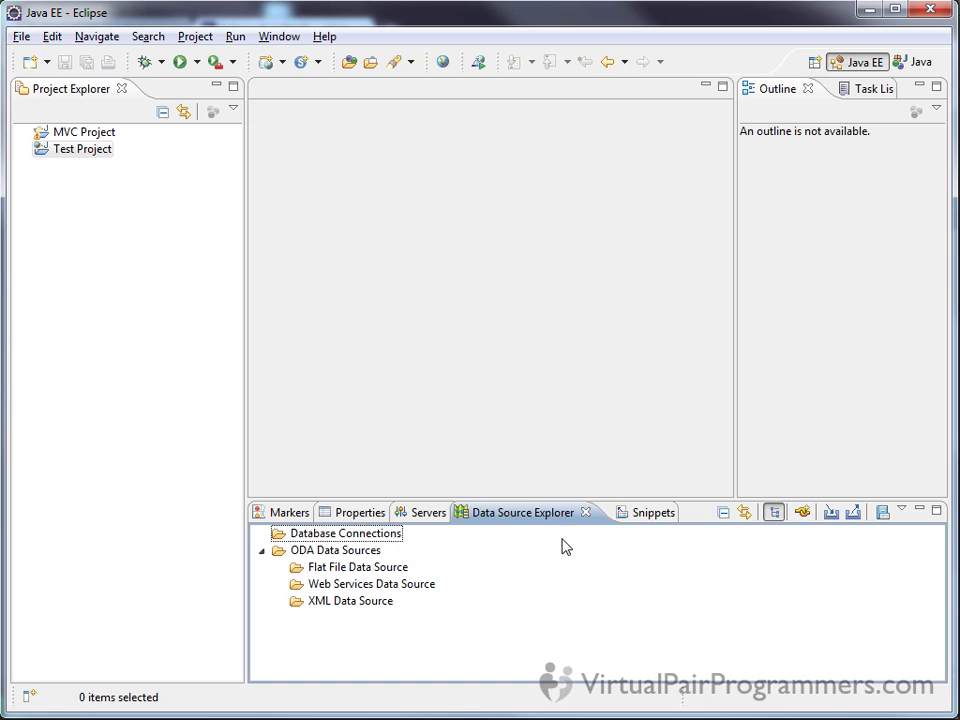
click(425, 514)
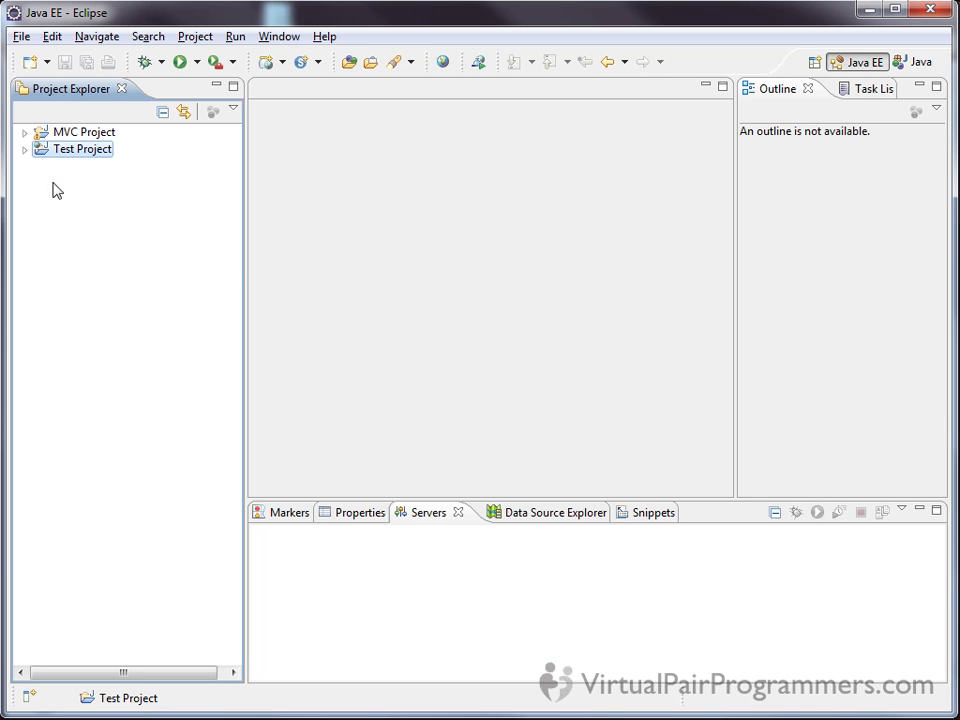
Expand Test Project and examine its Java Resources, src, JavaScript Resources and build folders
click(24, 150)
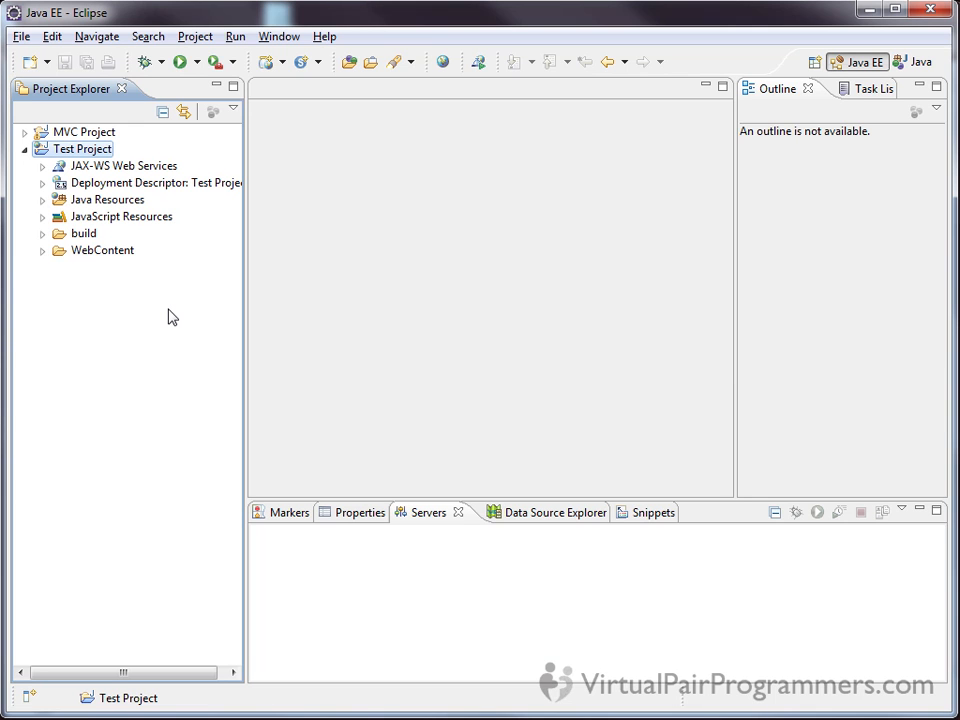
key(Down)
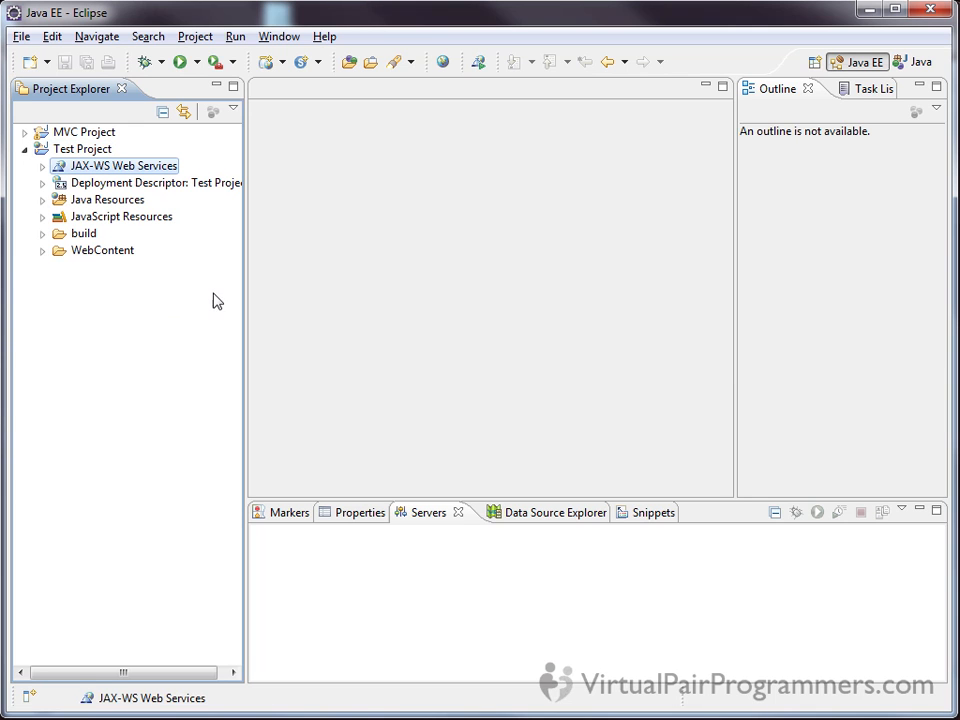
click(117, 203)
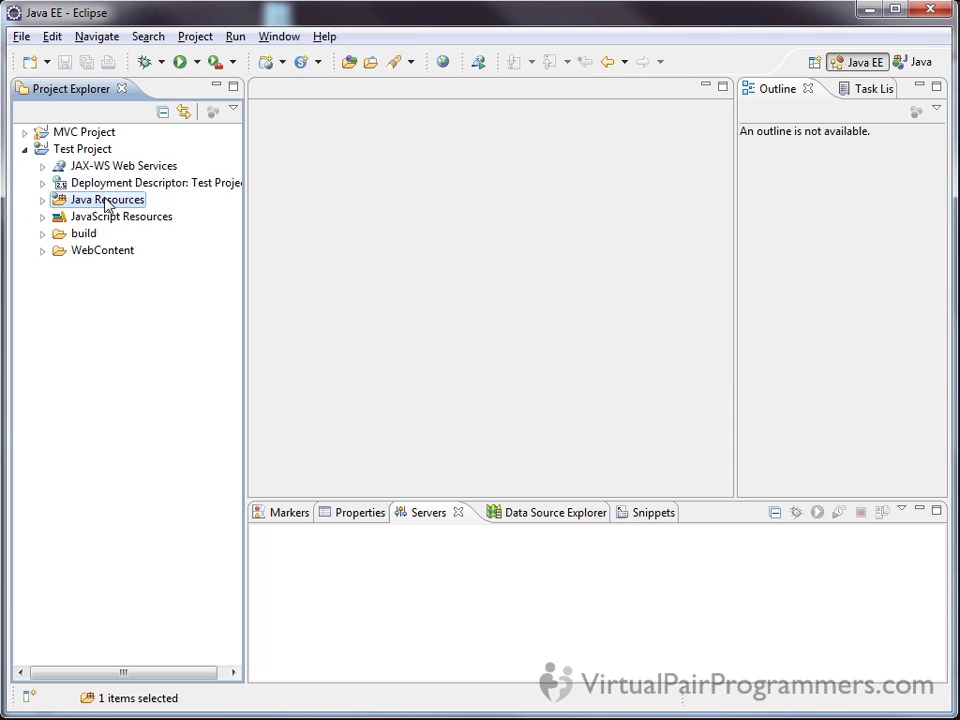
click(42, 200)
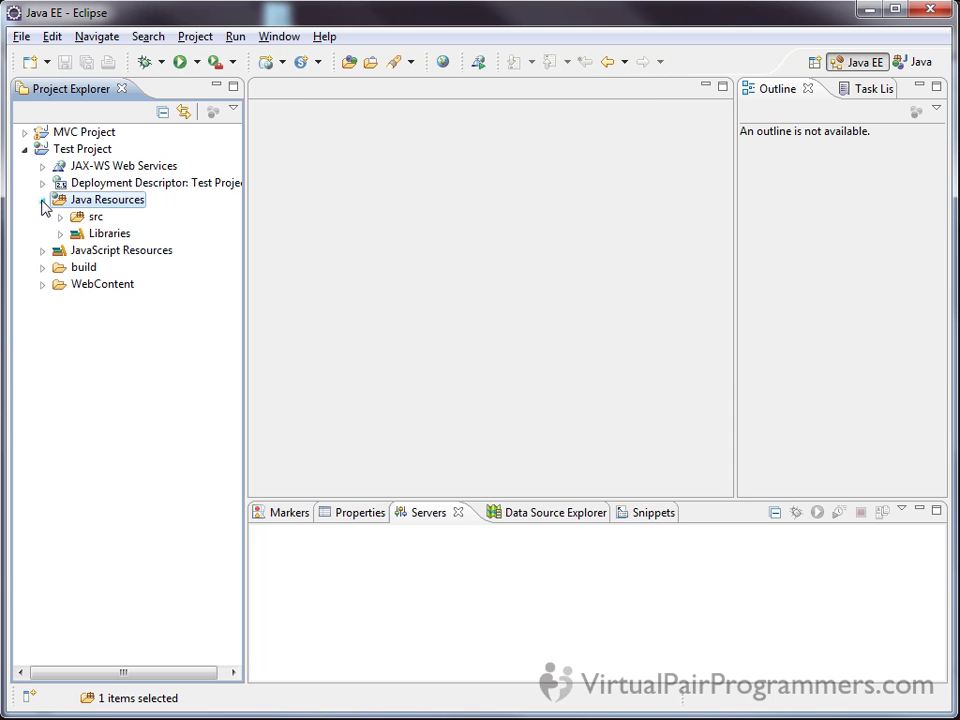
click(61, 217)
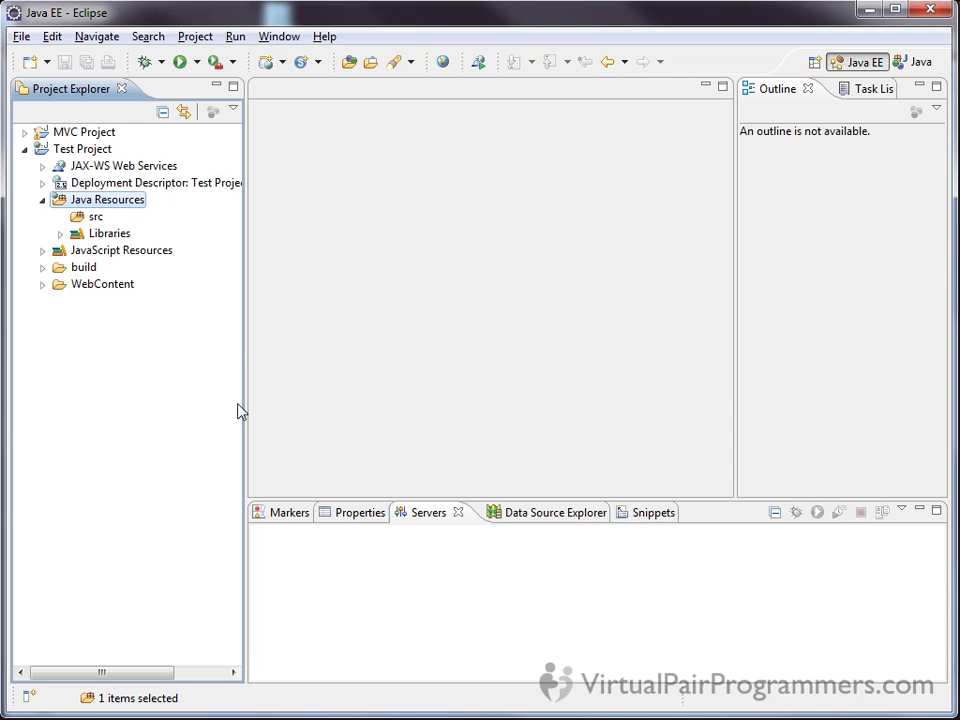
click(150, 252)
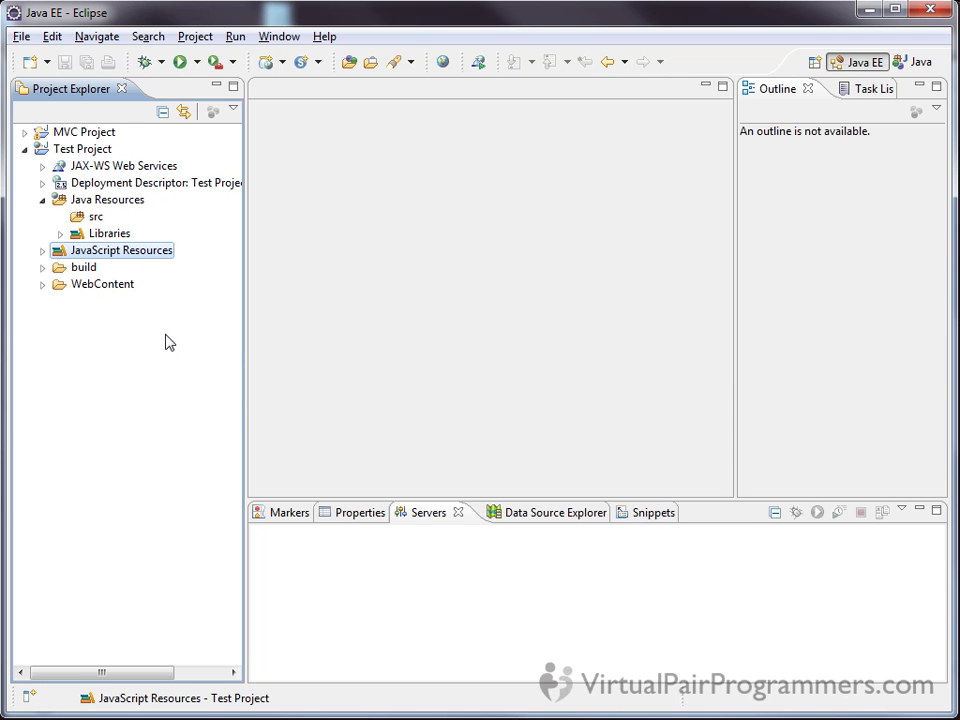
click(84, 268)
click(43, 268)
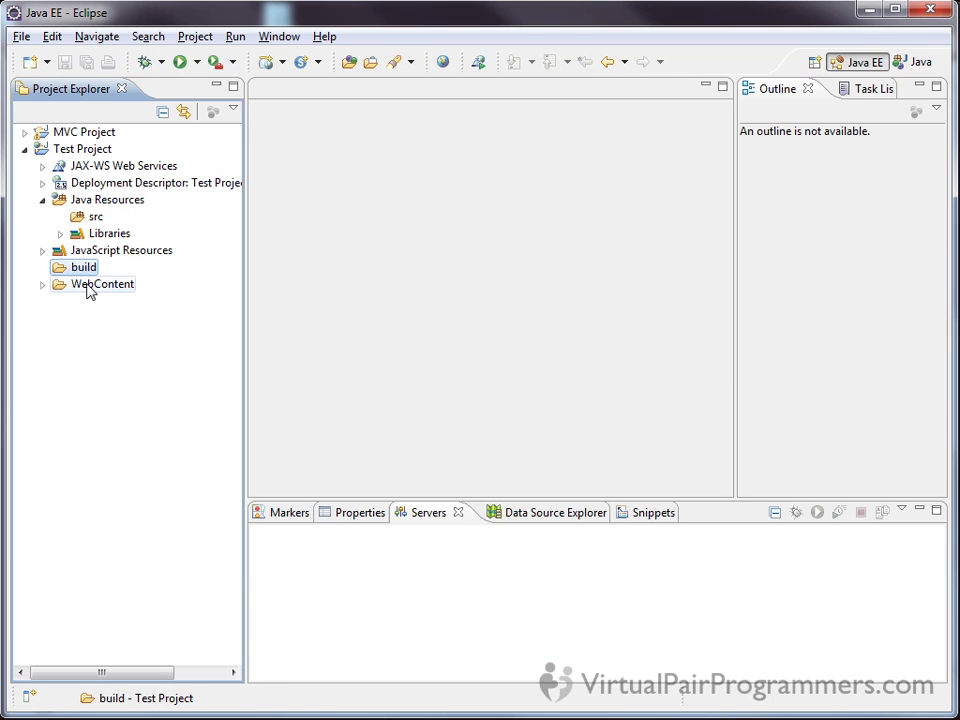
Examine the WebContent folder of Test Project, including WEB-INF with its lib folder and web.xml, and collapse it
click(43, 285)
click(82, 288)
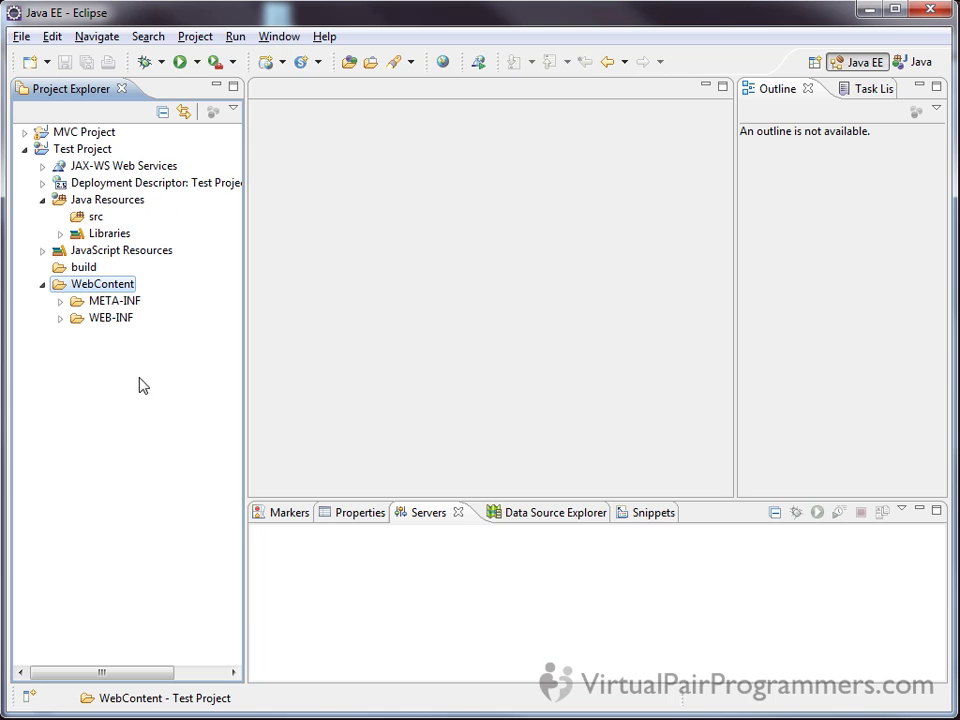
click(116, 320)
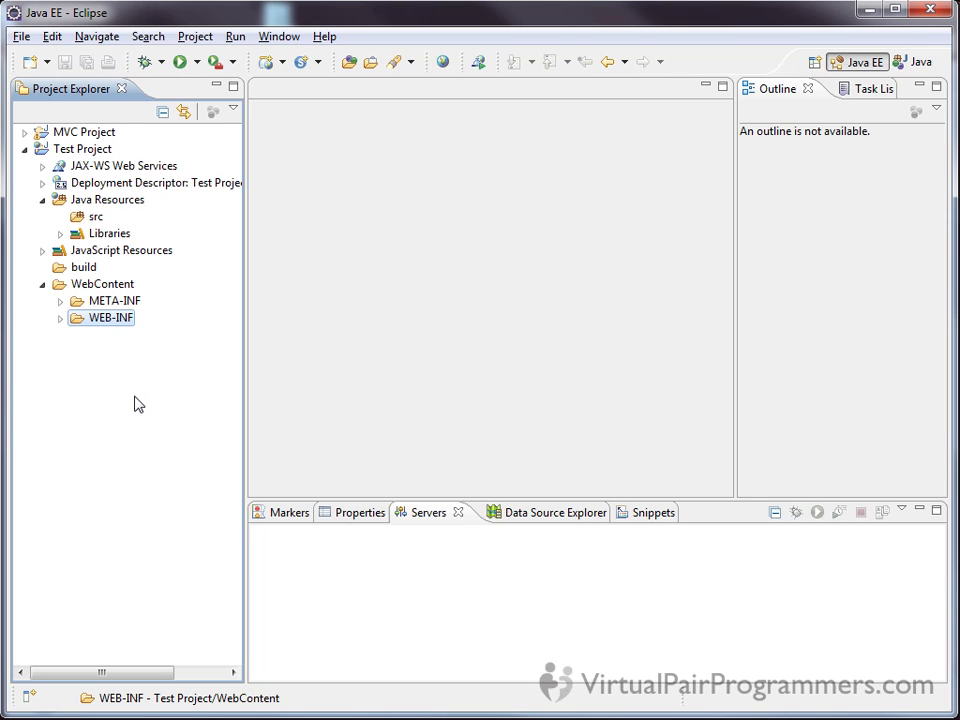
click(60, 318)
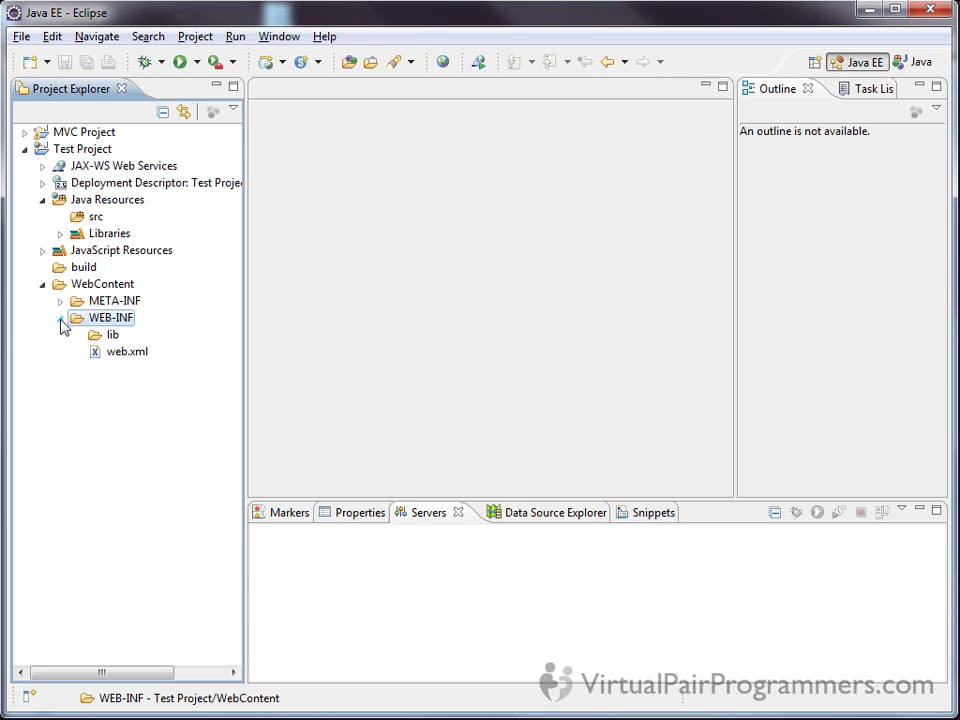
click(121, 353)
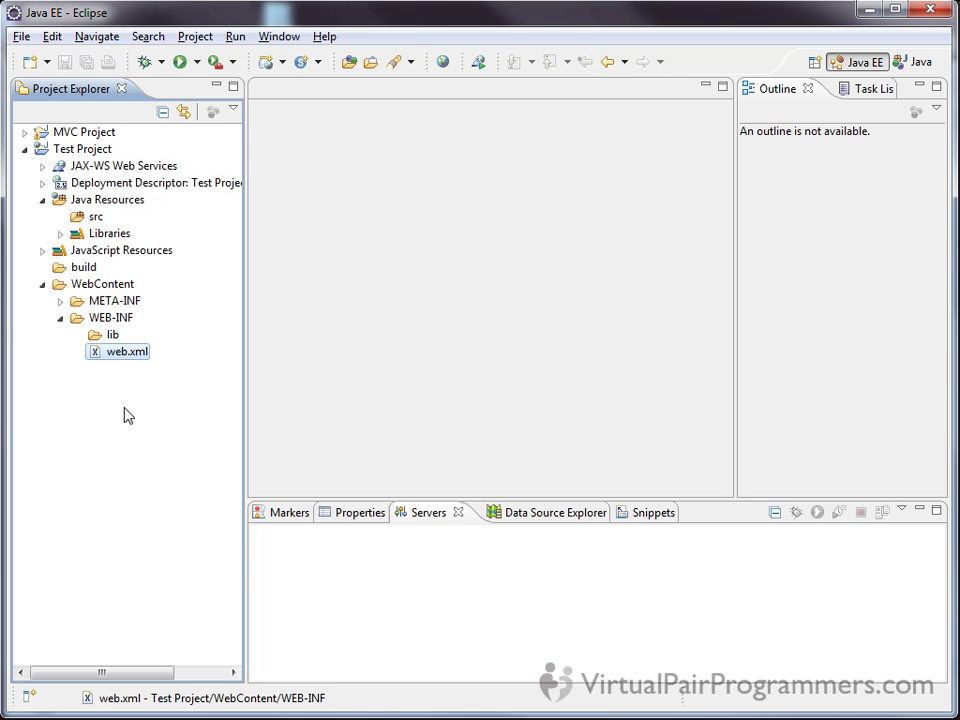
click(118, 319)
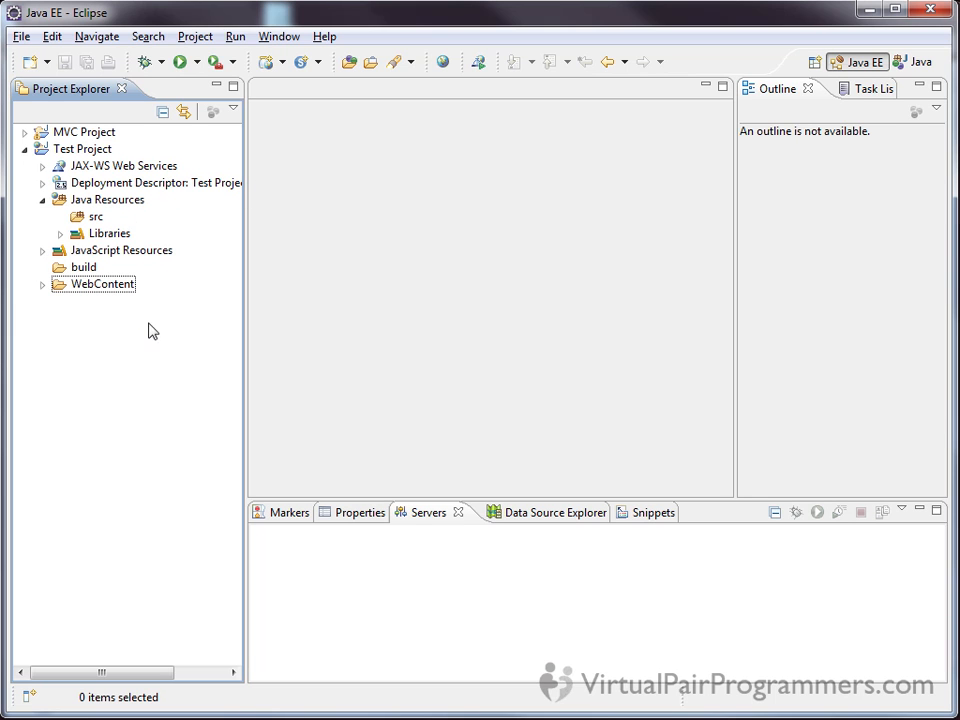
Start creating a new servlet in Test Project and set its Java package to com.virtualpairprogrammers.wtptesting
click(97, 155)
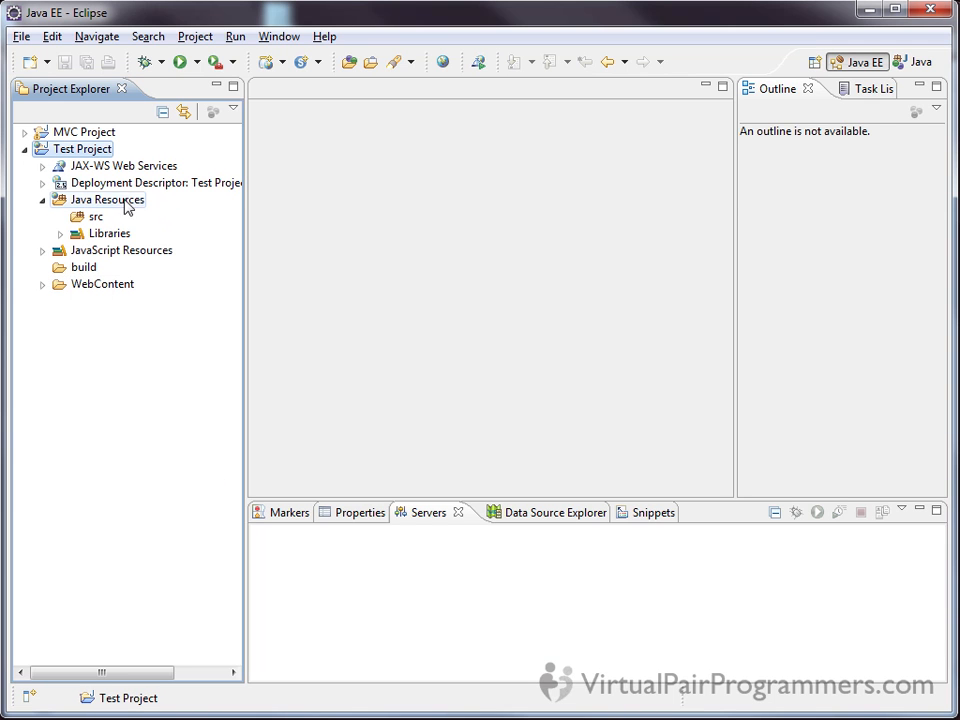
click(20, 40)
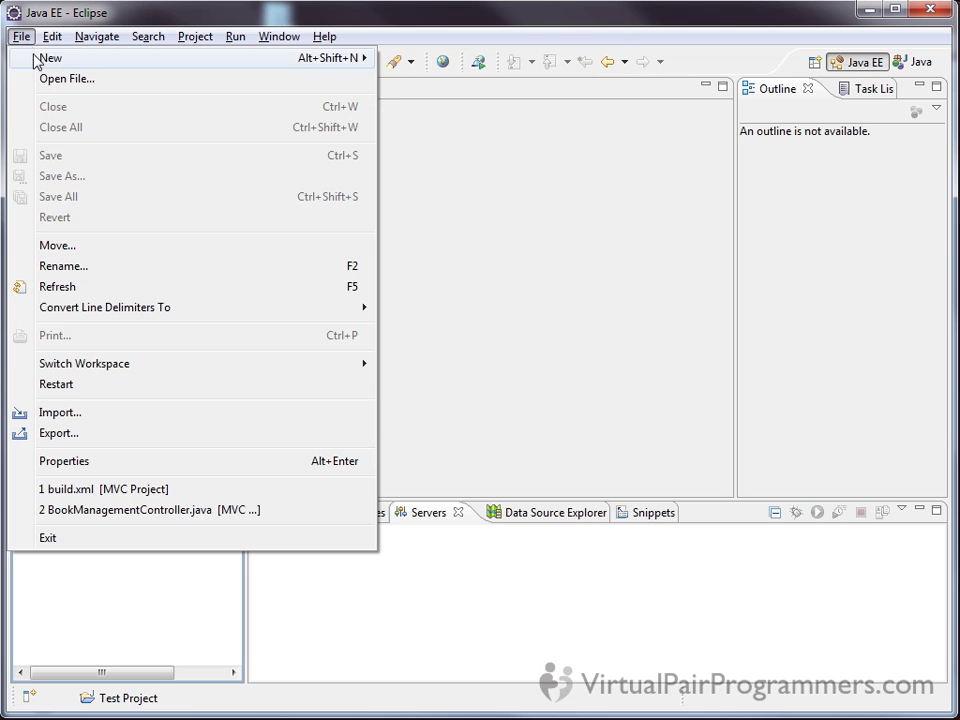
mouse_move(34, 60)
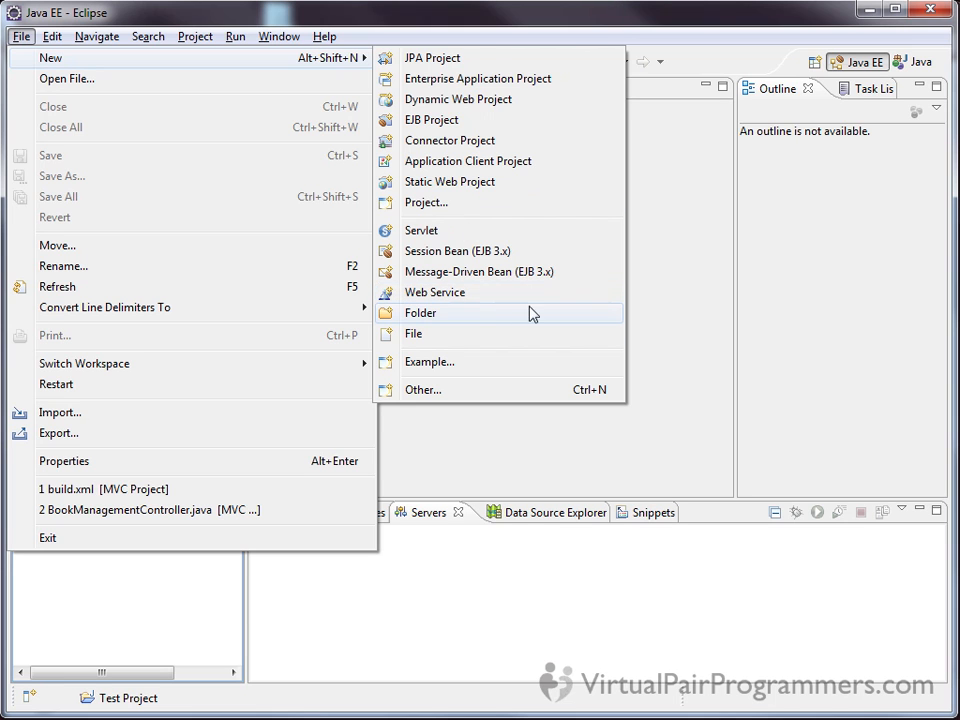
click(528, 241)
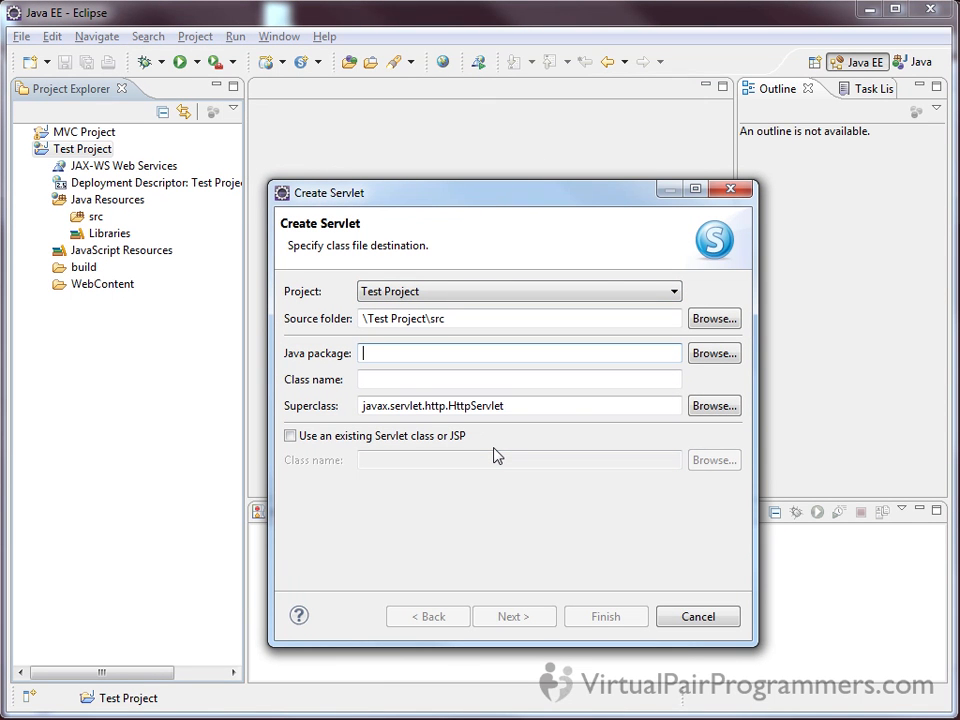
text(com.virt)
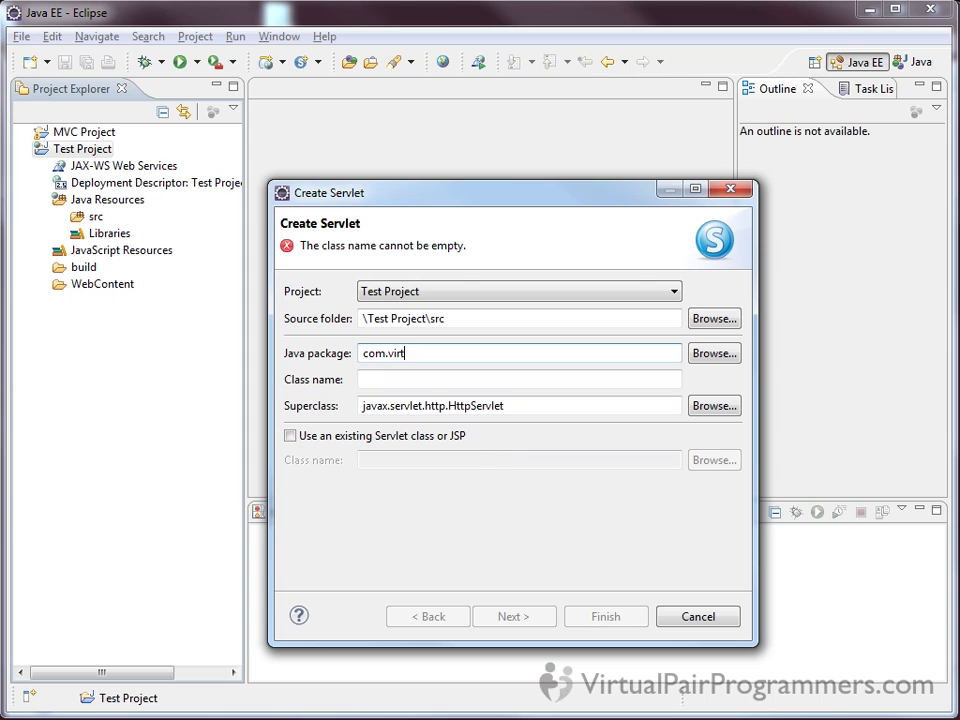
text(ualpairprogrammers.)
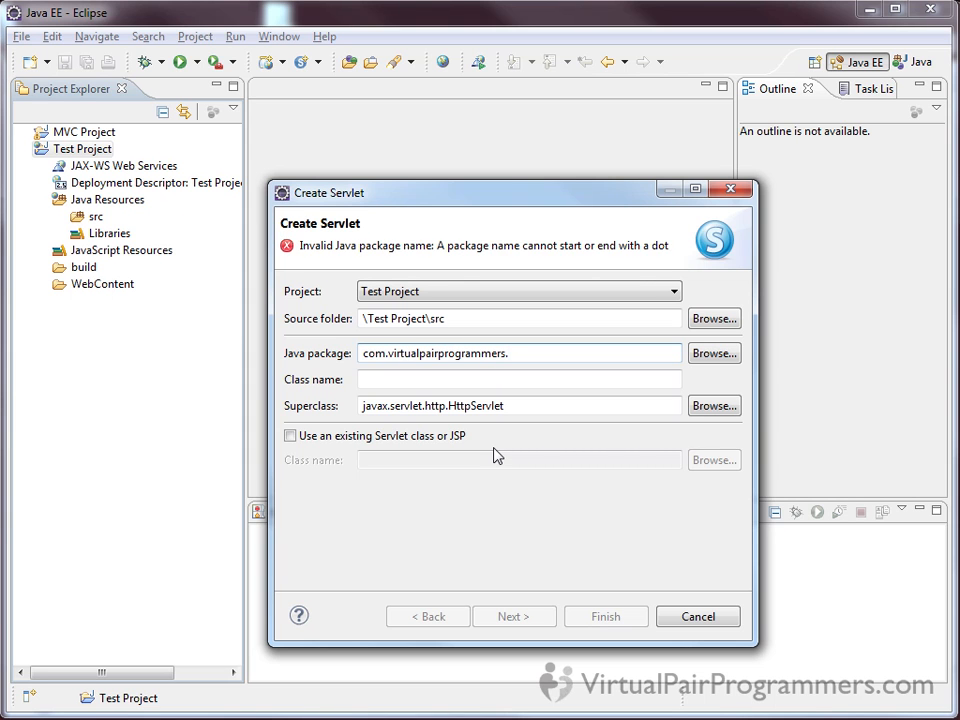
text(wtpt)
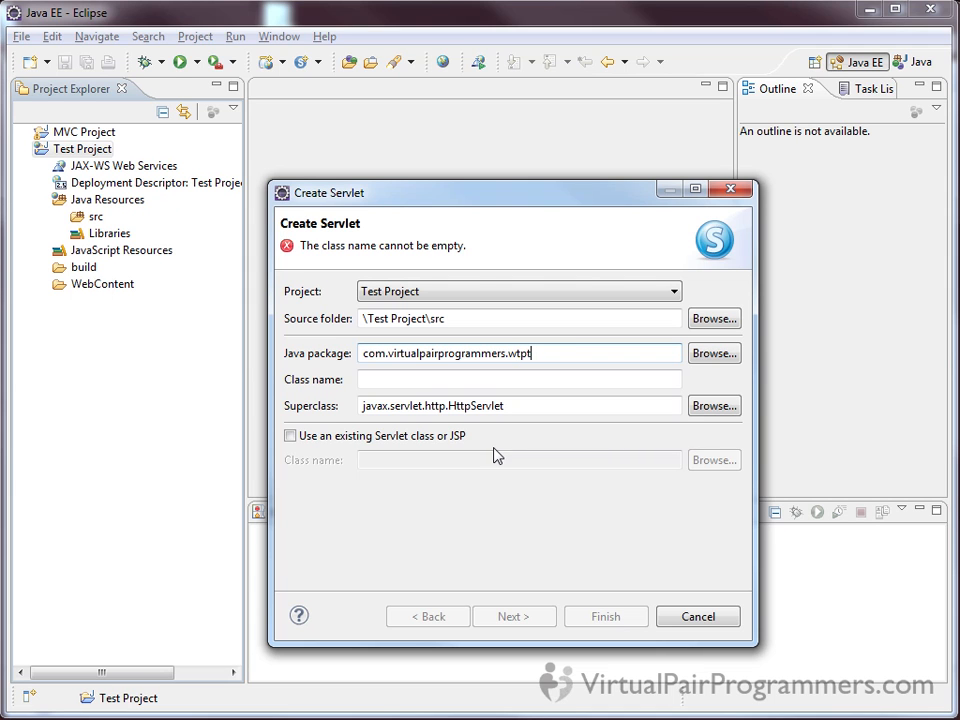
text(esting)
Enter HelloWorldServlet as the new servlet's class name
click(501, 380)
text(Hell)
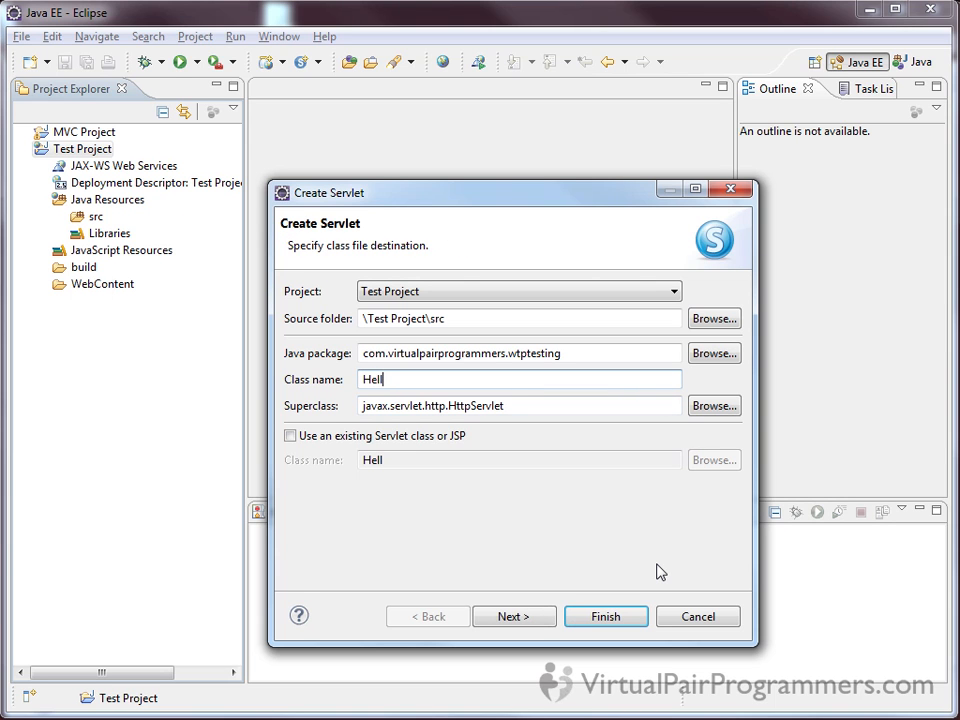
text(oWorldServlet)
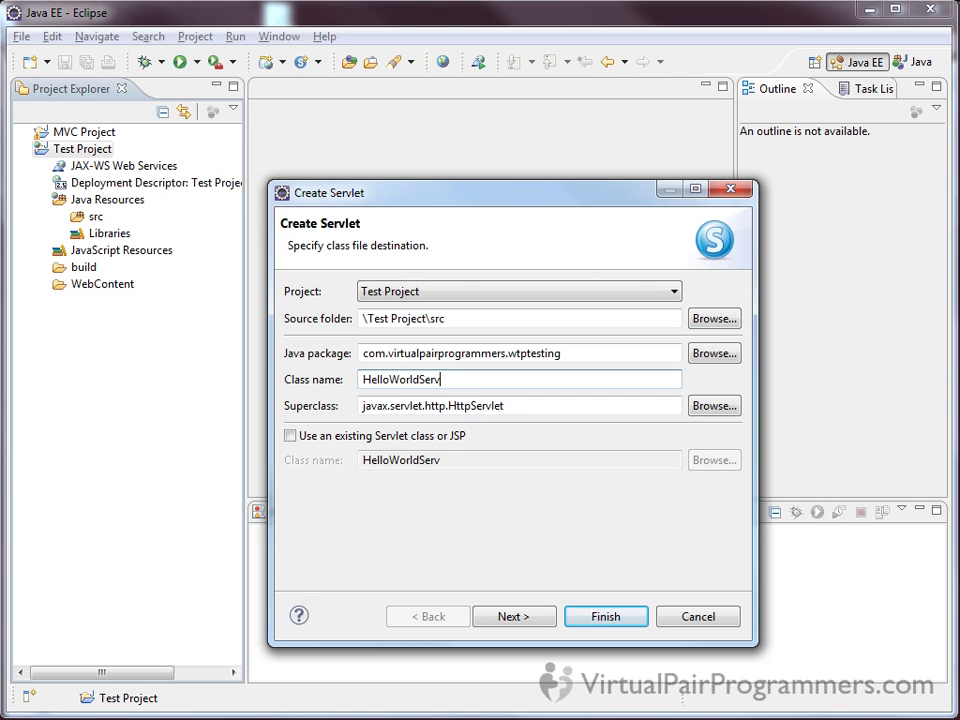
Finish creating the servlet with the default superclass and maximize the HelloWorldServlet.java editor
click(586, 405)
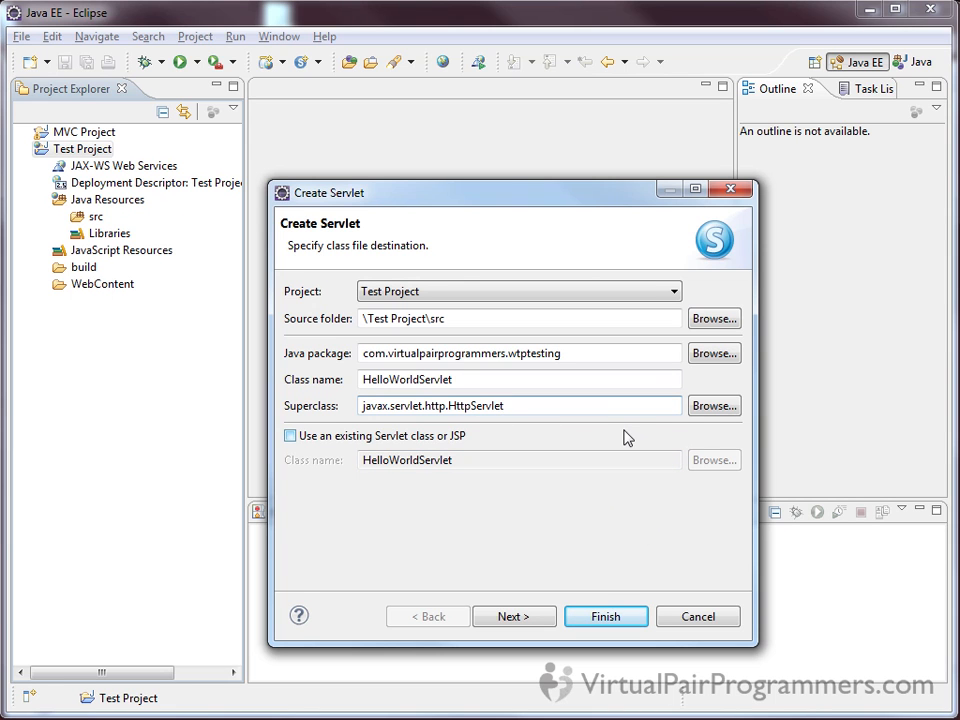
click(613, 625)
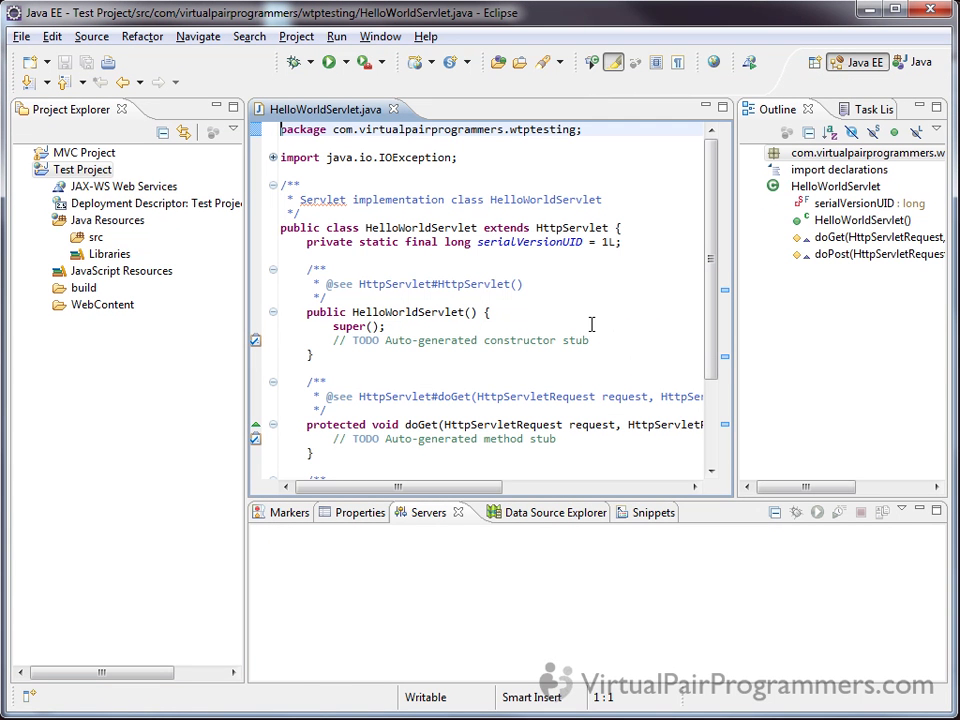
double_click(333, 112)
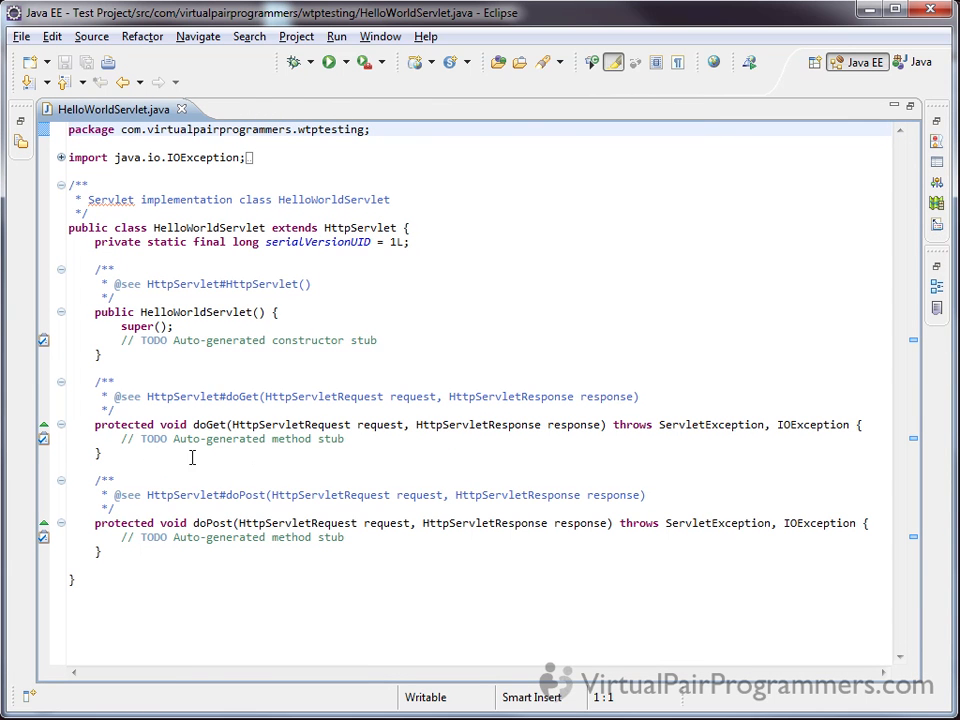
Examine the generated constructor and the protected doGet and doPost method stubs in HelloWorldServlet
drag(194, 426, 229, 426)
click(229, 426)
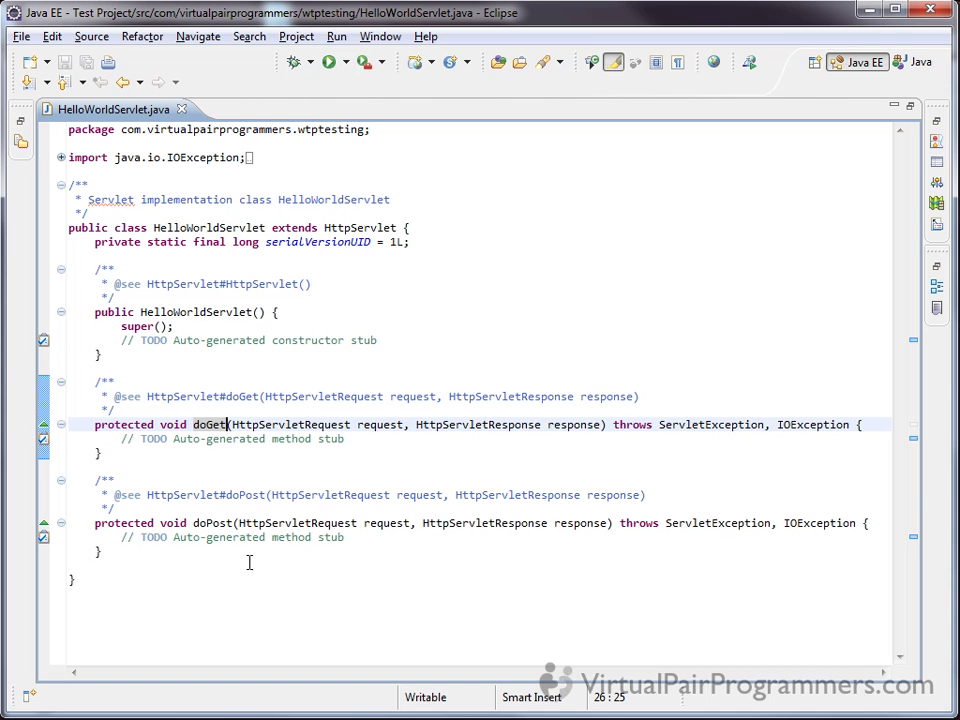
click(178, 551)
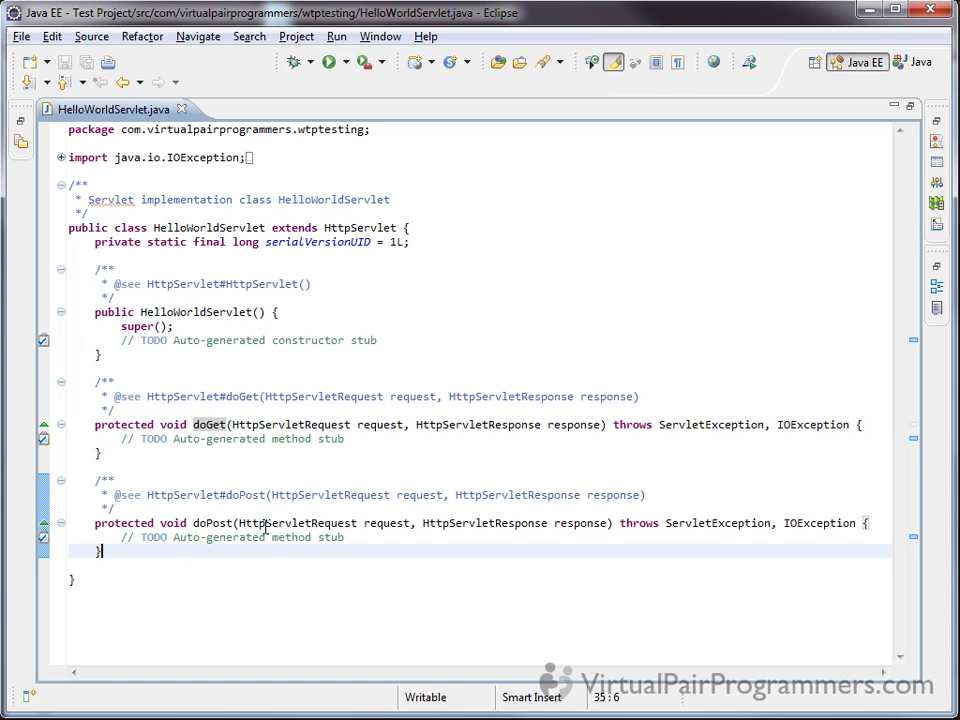
click(158, 356)
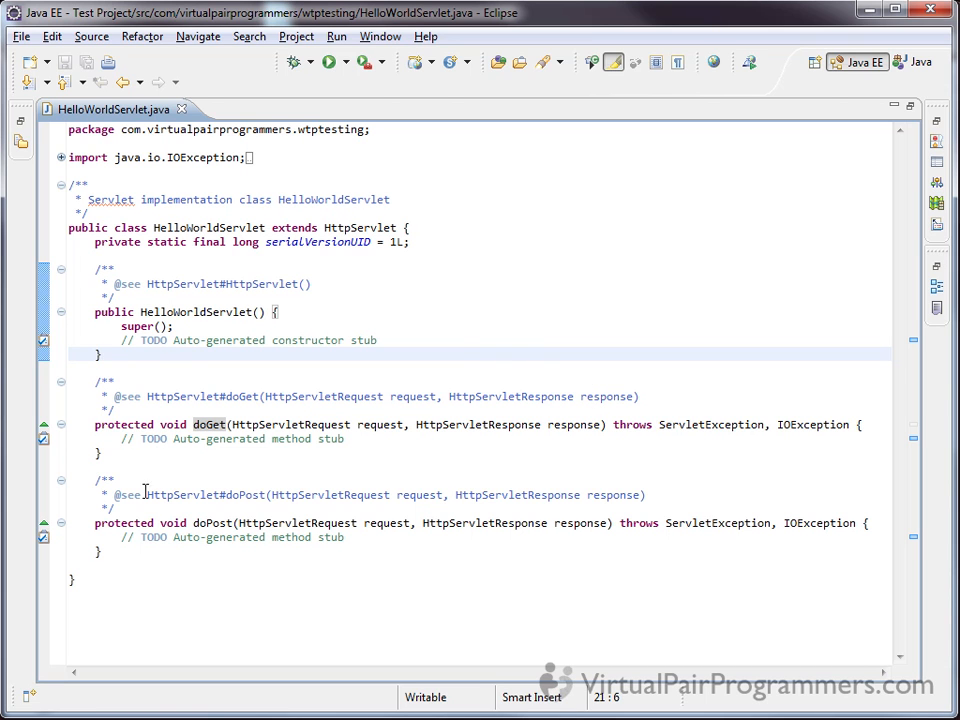
click(128, 424)
click(120, 522)
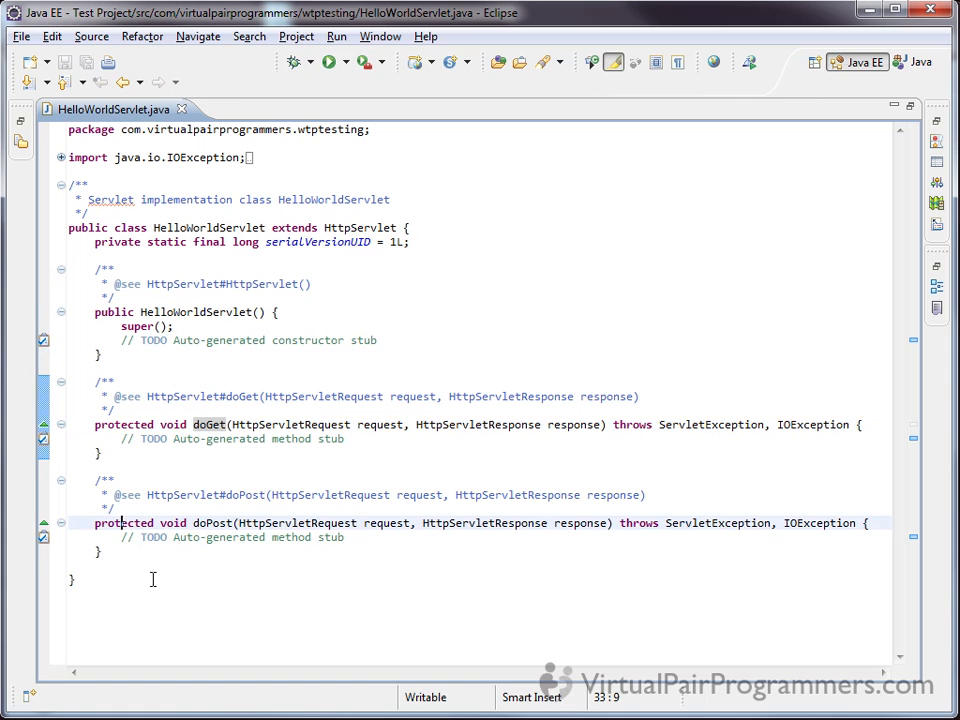
click(140, 424)
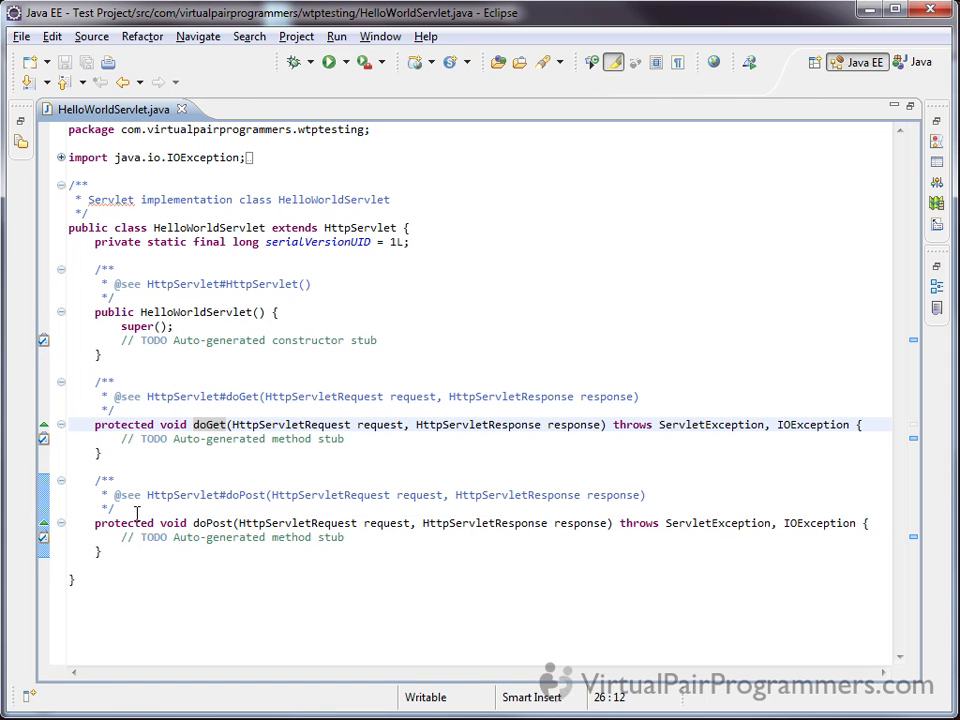
click(139, 522)
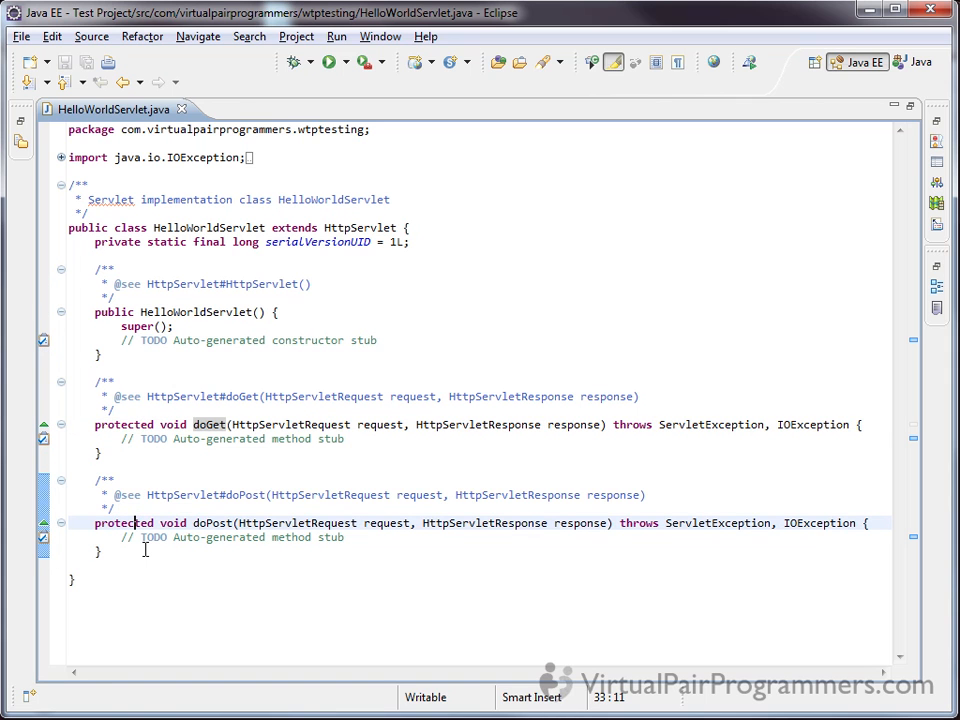
drag(165, 522, 289, 537)
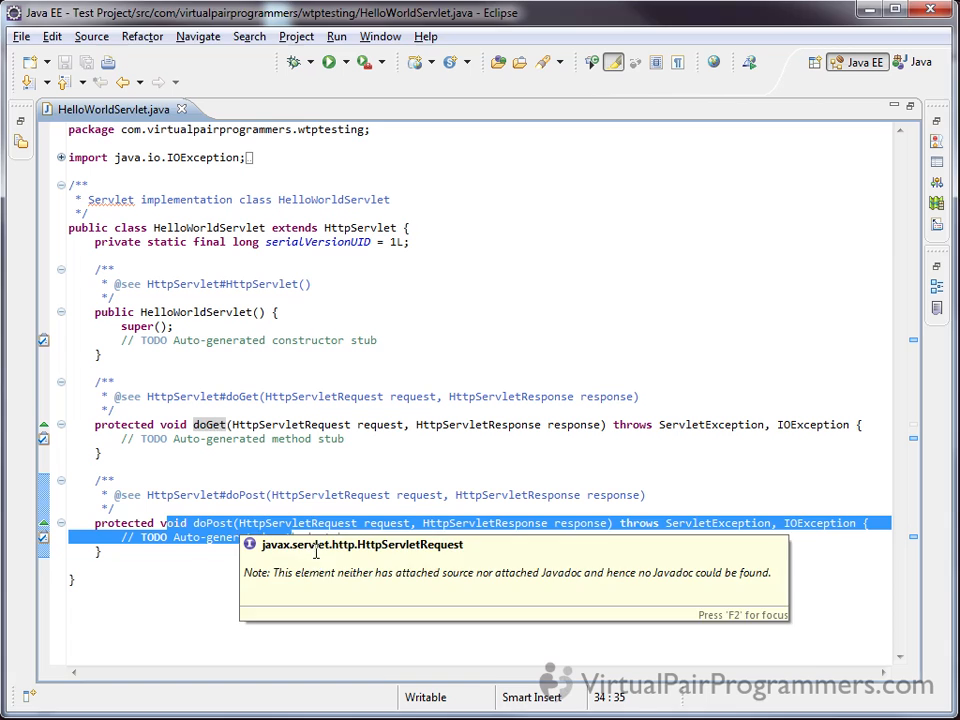
click(226, 567)
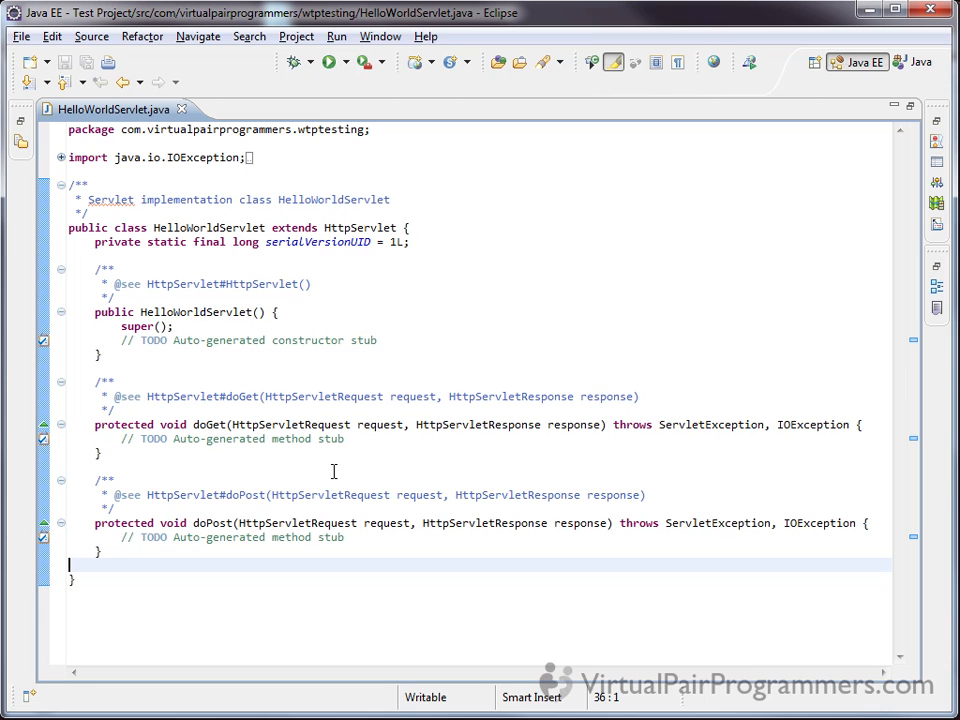
Put the opening brace of doGet on its own line and delete the method's TODO comment
click(855, 425)
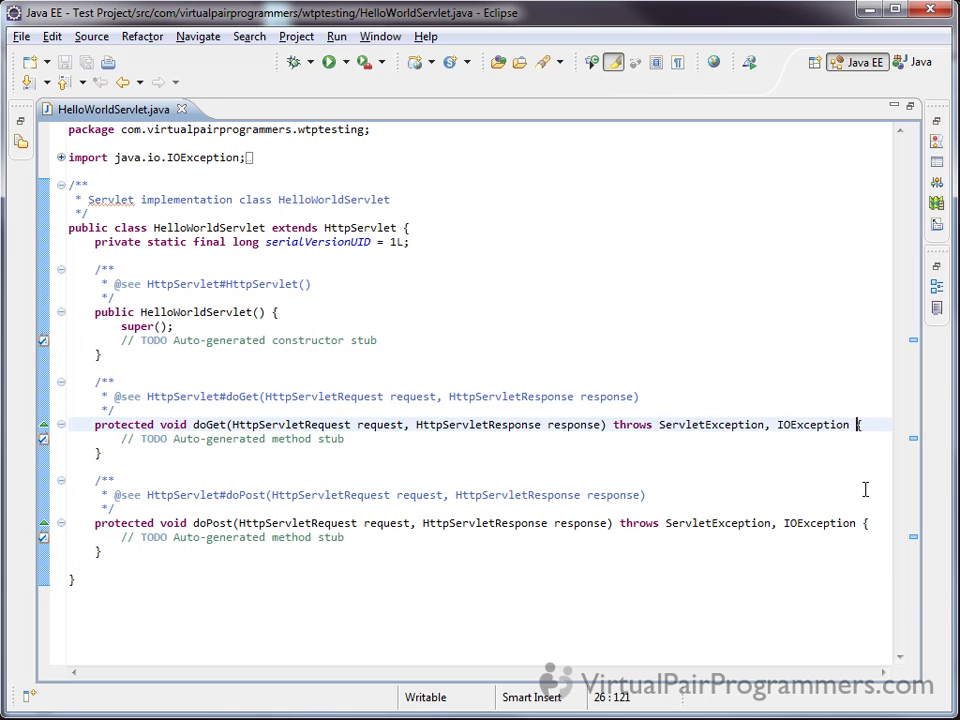
key(Return)
key(Down)
key(Home)
key(shift+End)
key(Delete)
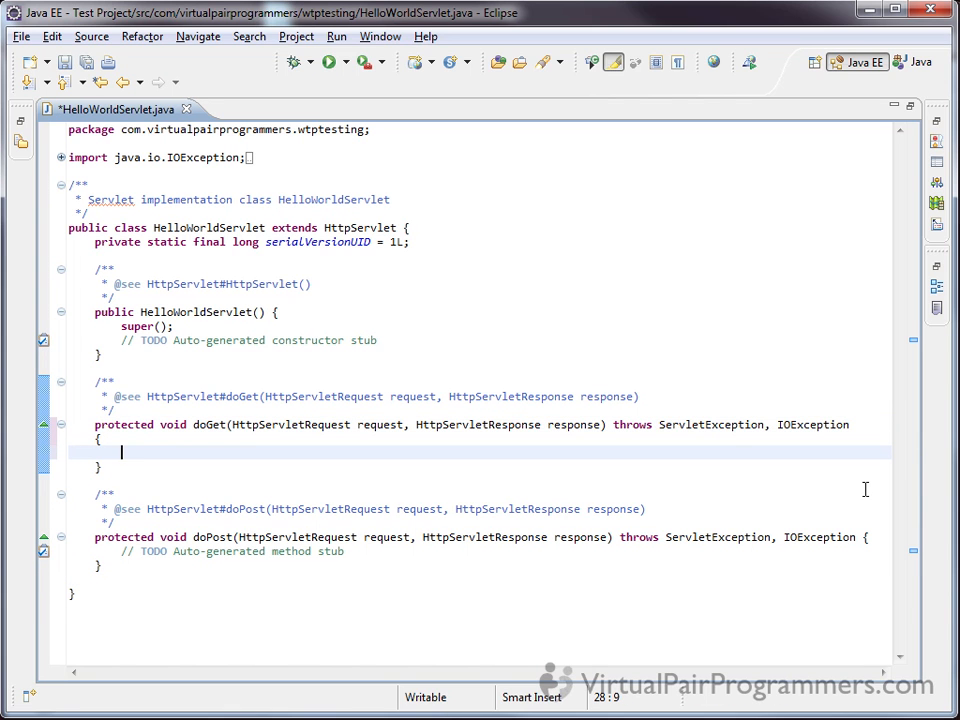
Add the statement PrintWriter out = response.getWriter(); to the body of doGet
text(PrintWriter out =-)
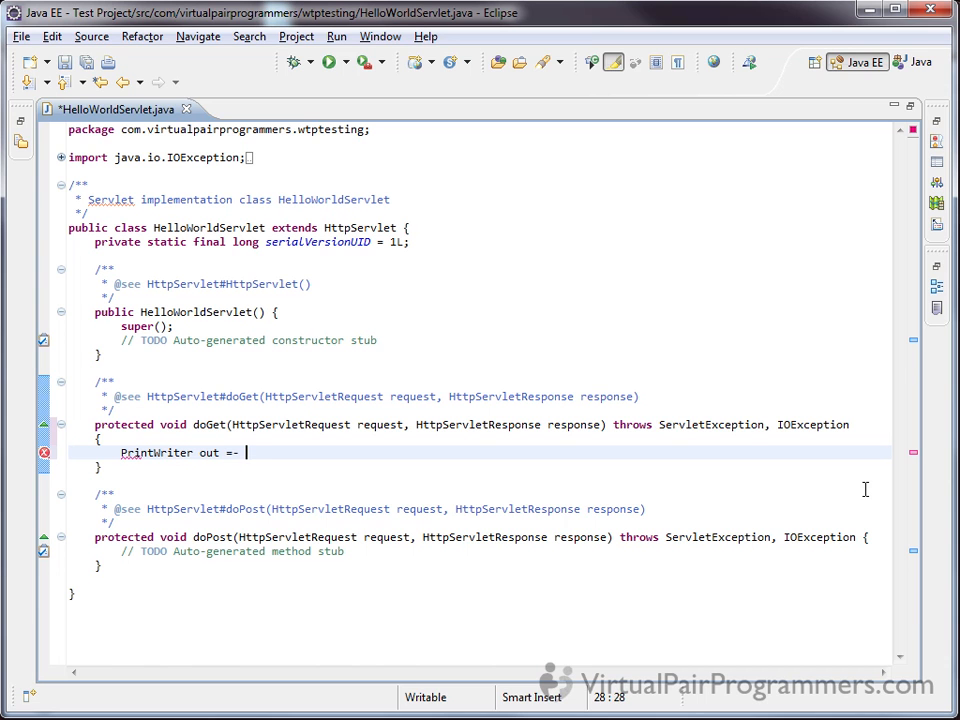
key(BackSpace)
key(BackSpace)
text(response.getw)
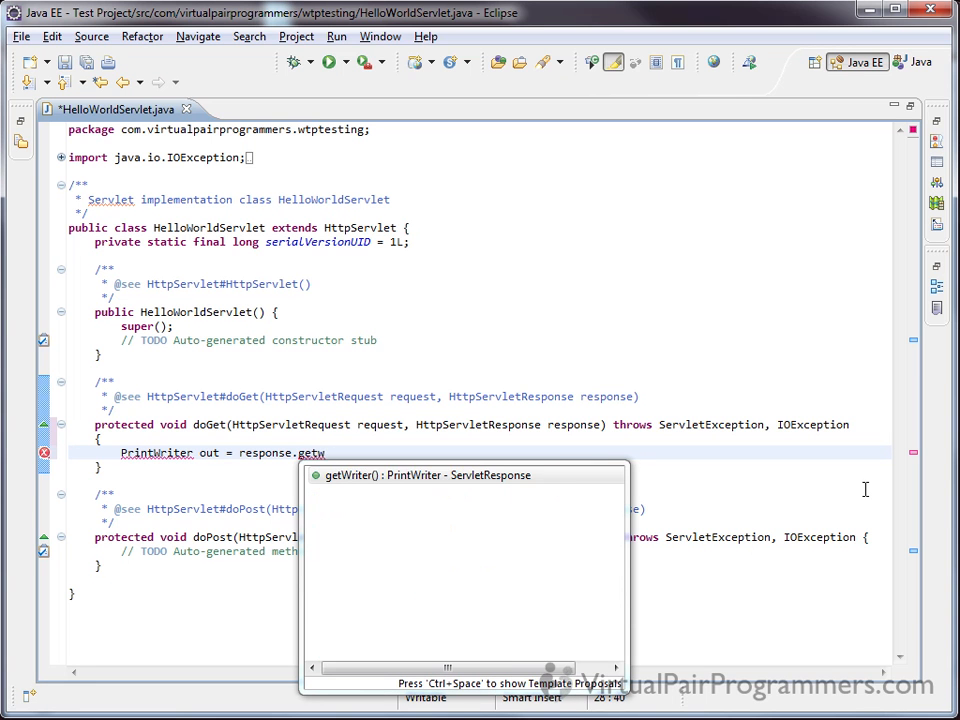
key(Return)
text(;)
key(Return)
Add response.setContentType("text/html"); on the next line of doGet and organize the class's imports to include PrintWriter
text(r)
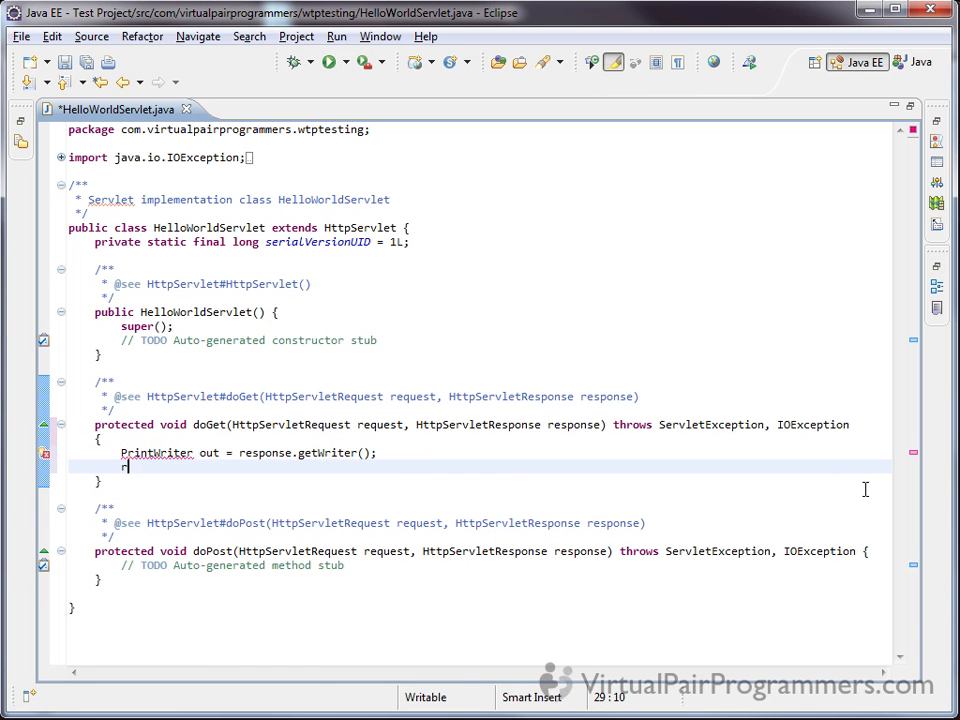
text(esponse.setcont)
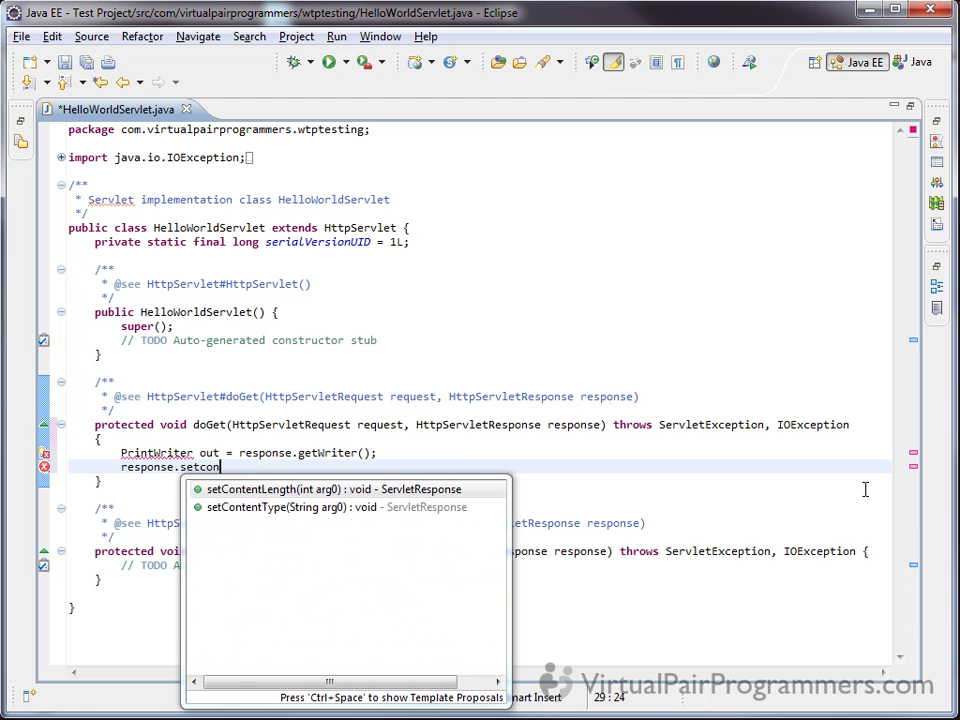
key(Down)
key(Return)
text("text/html"))
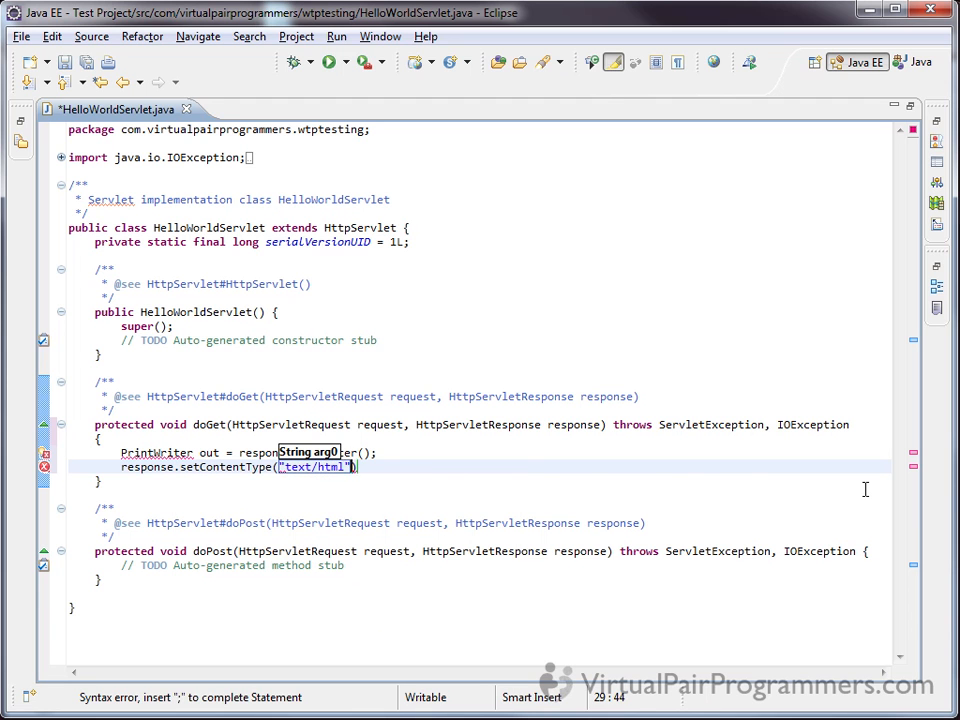
text(;)
key(Return)
key(Return)
key(ctrl+s)
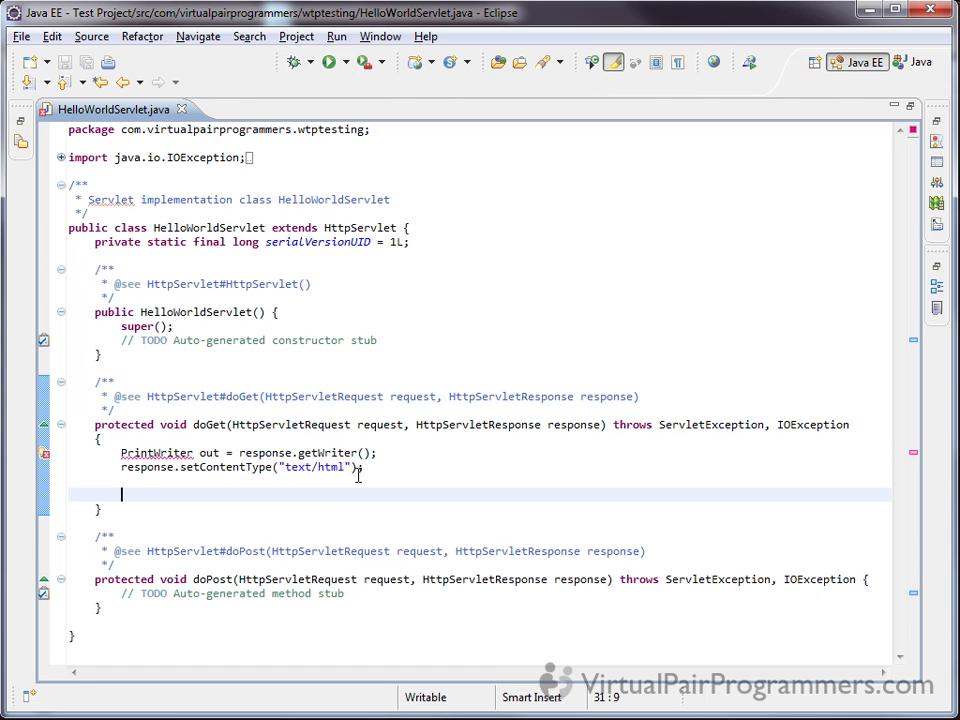
key(ctrl+shift+o)
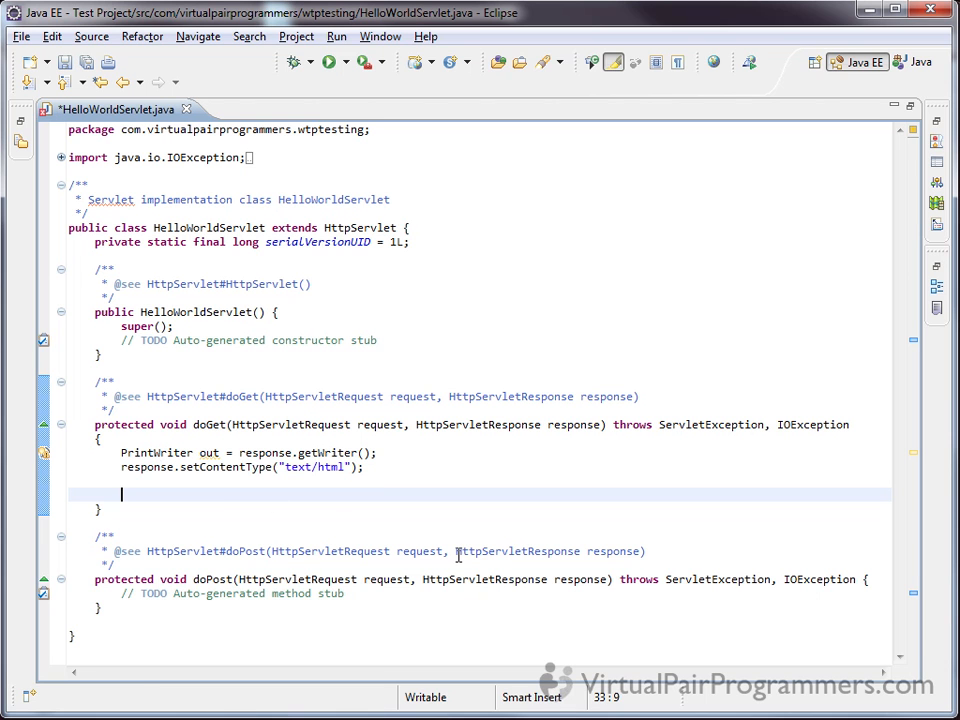
Add the statement out.println("<h1>Hello everyone, the date is " + new java.util.Date() + "</h1>"); to doGet
text(out.println(")
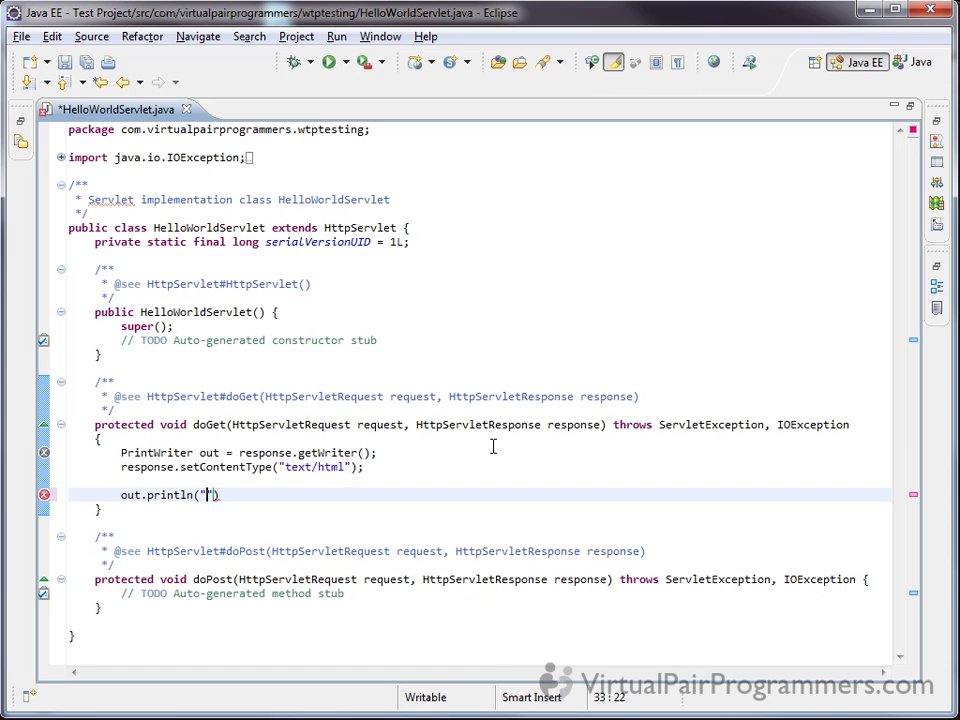
text(<h1>)
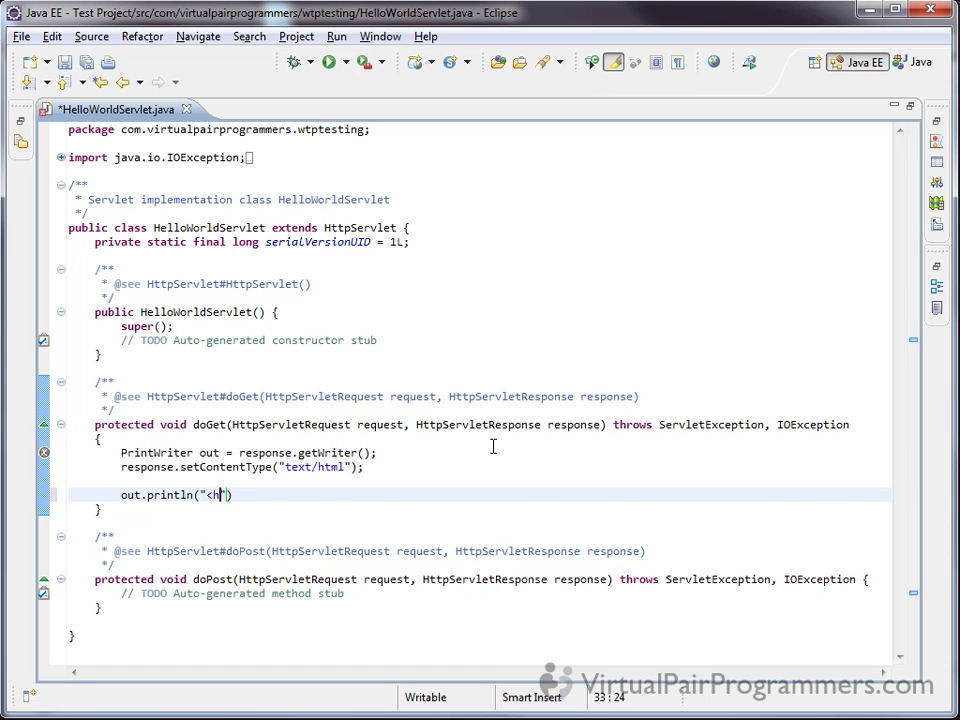
text(Hello ev)
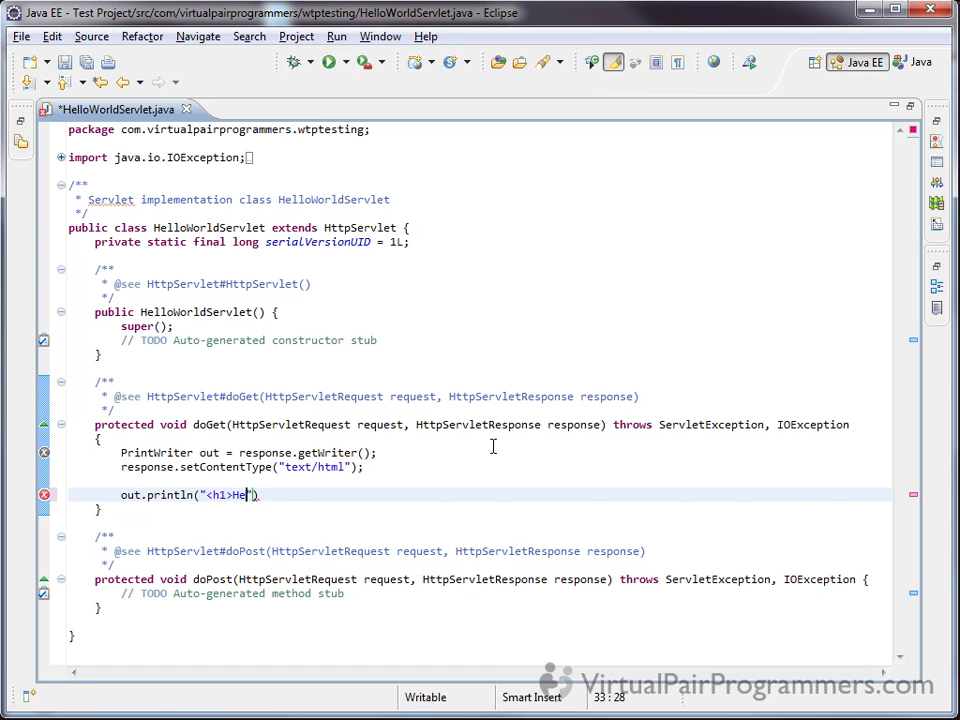
text(eryone, the d)
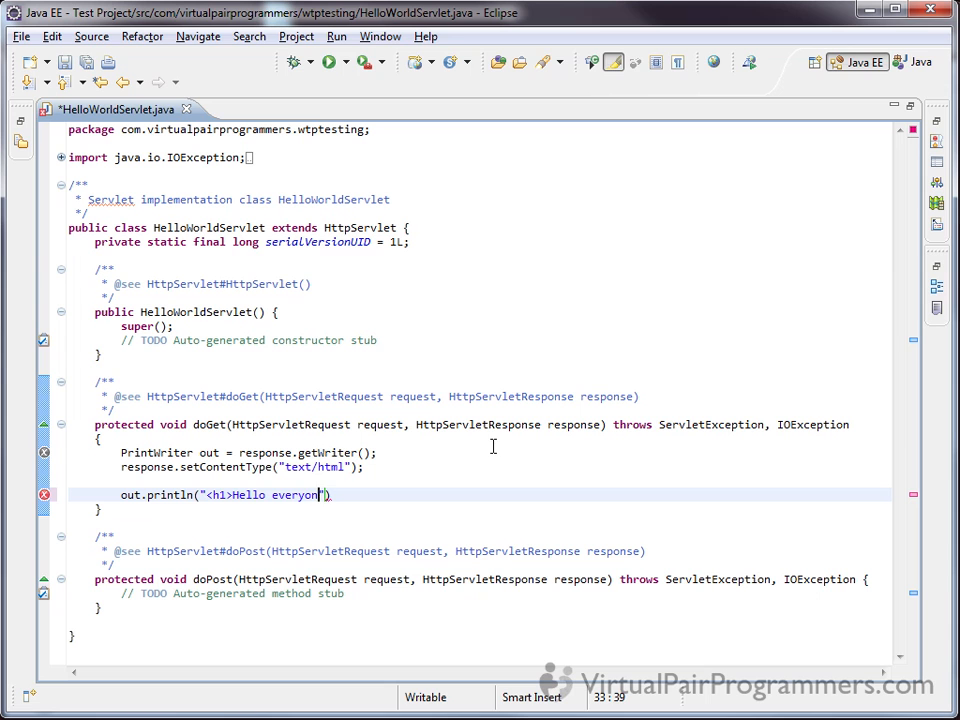
text(ate is " + )
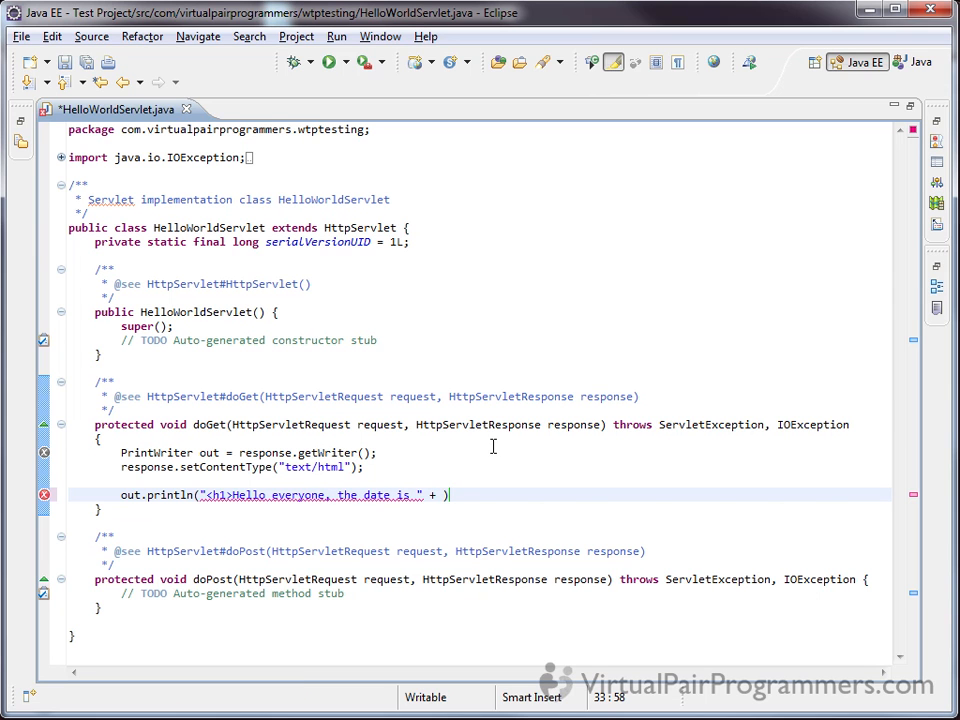
text(new java.)
text(util.Date)
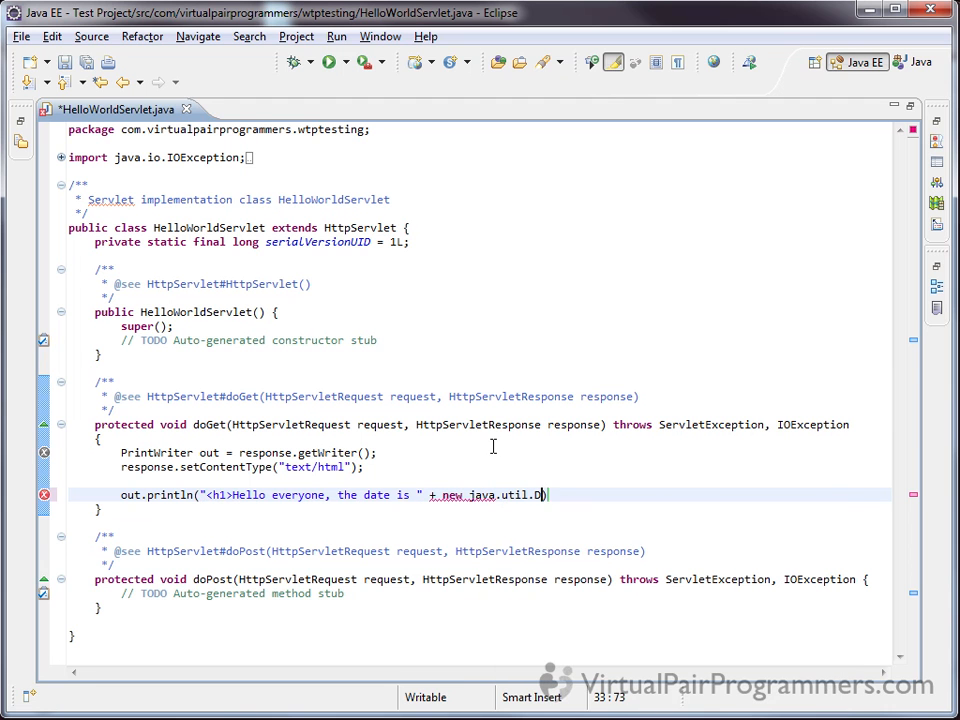
text(() )
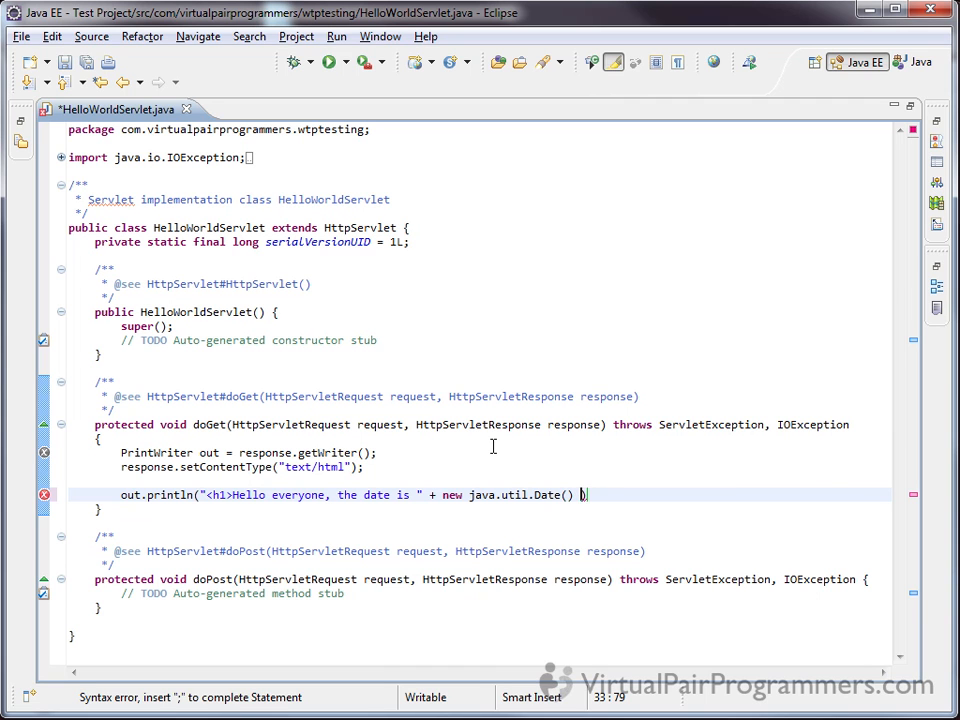
text(+ "</h1>)
key(End)
text(;)
Add out.close(); at the end of doGet, separated by a blank line, and save the servlet
key(Return)
key(Return)
text(out.clo)
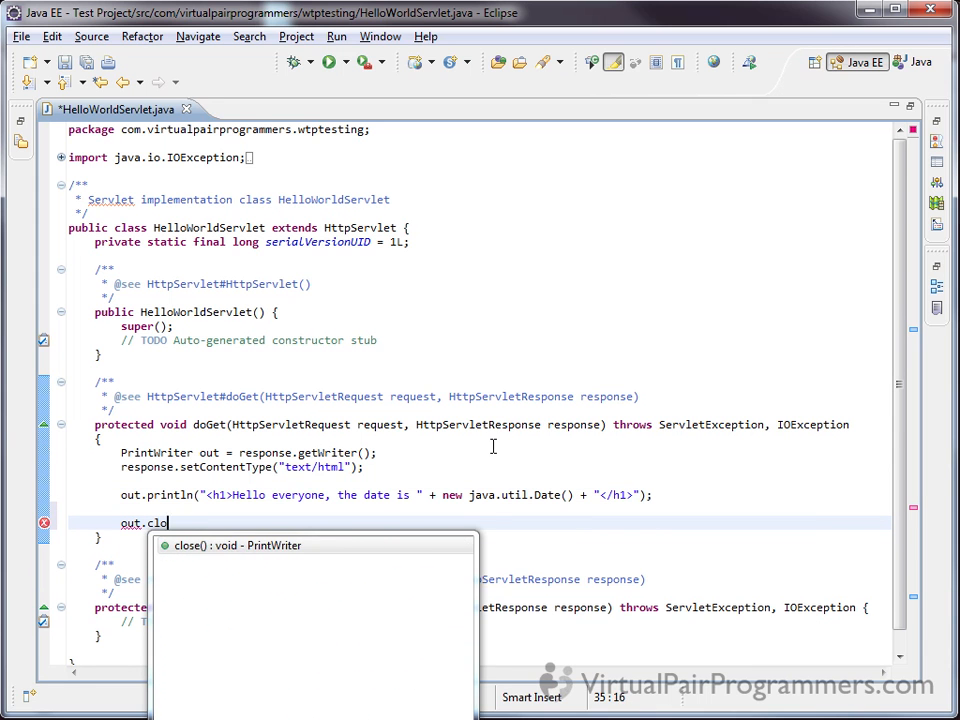
key(Return)
text(;)
key(ctrl+s)
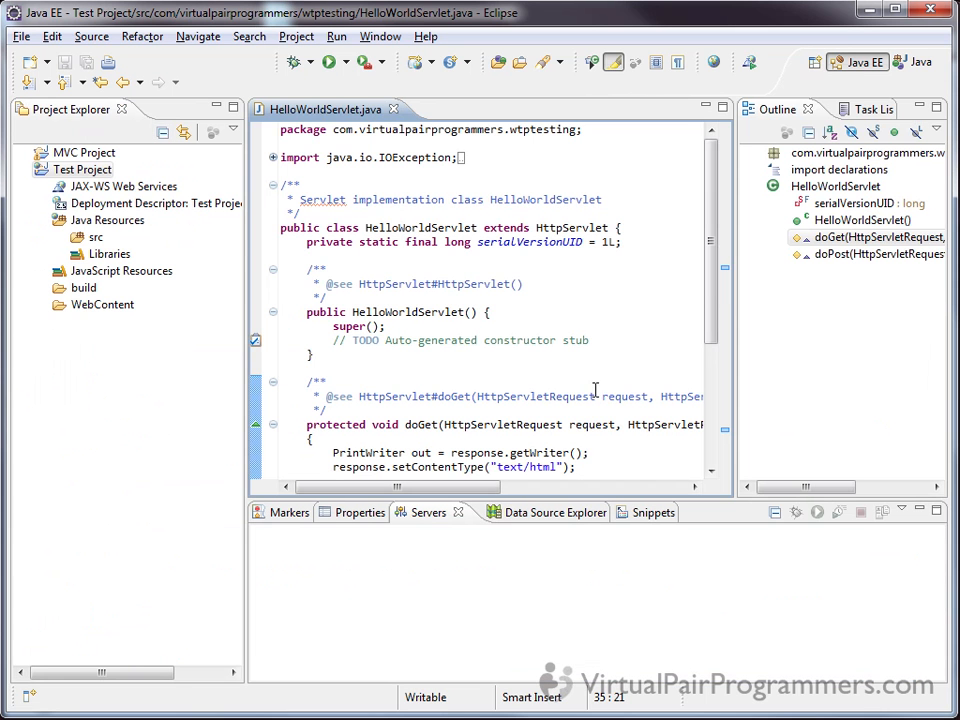
Close the Outline and Task List views to widen the restored code editor
scroll(716, 320, down, 4)
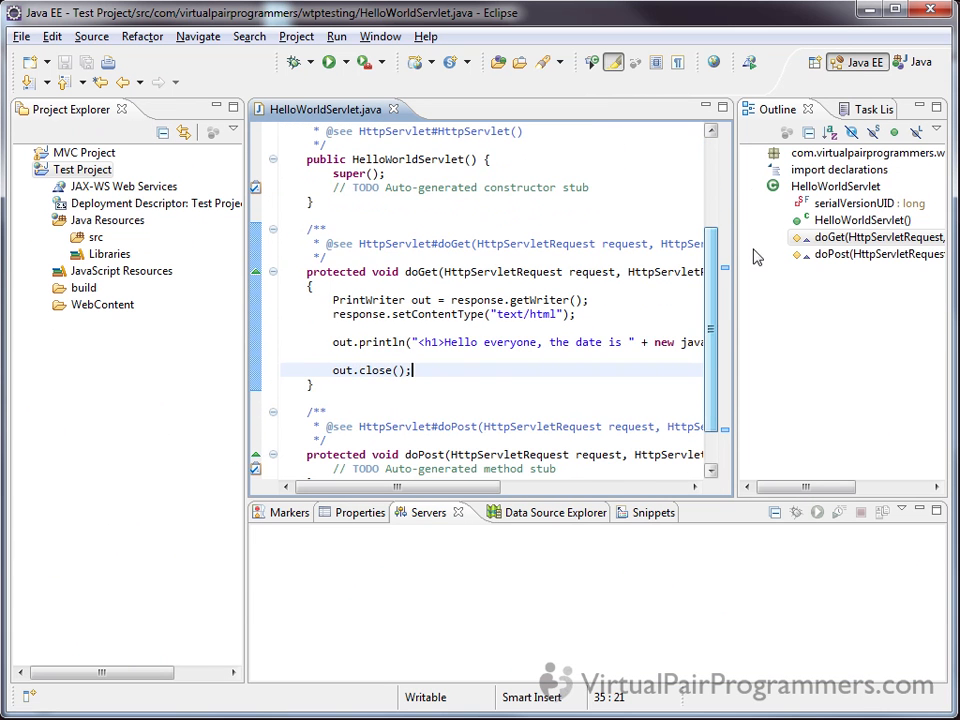
click(810, 110)
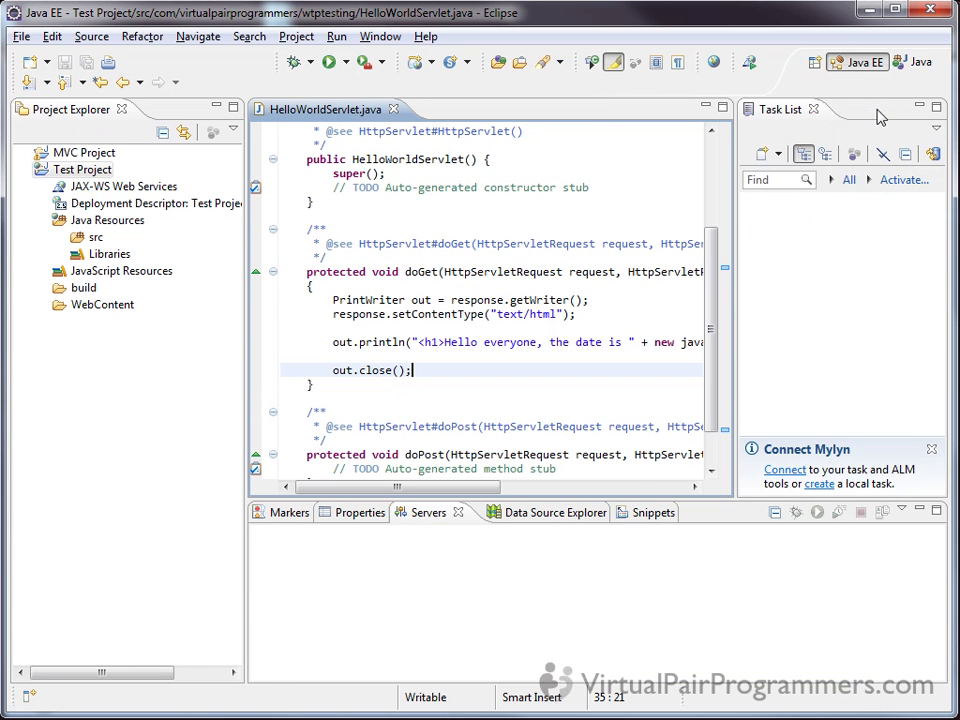
click(814, 111)
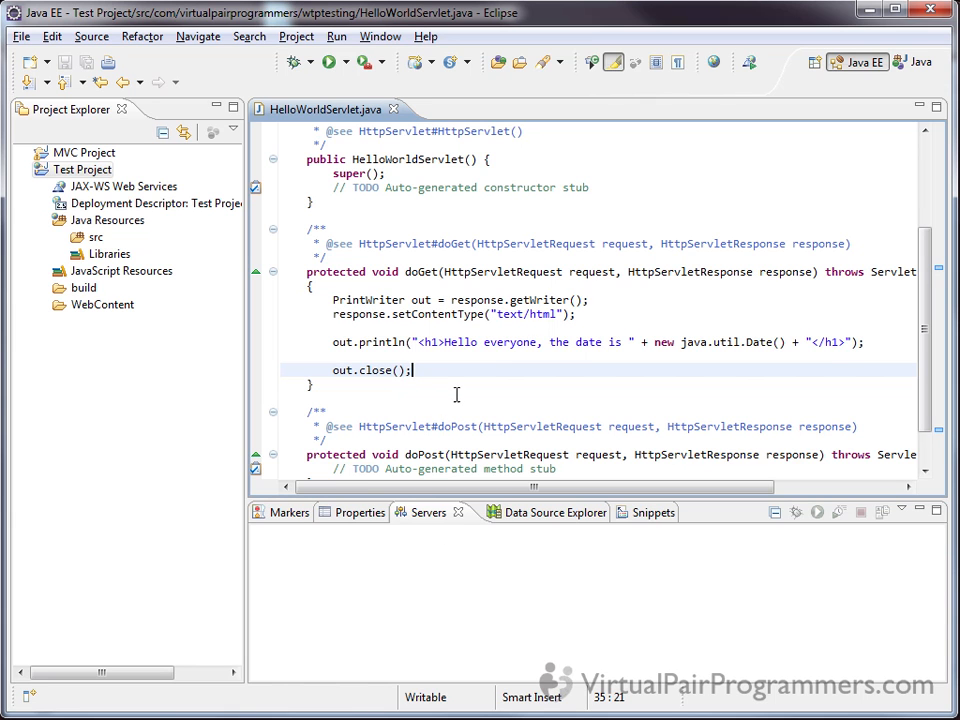
Run HelloWorldServlet on the Tomcat v6.0 Server at localhost, setting it to always be used when running this project
right_click(344, 231)
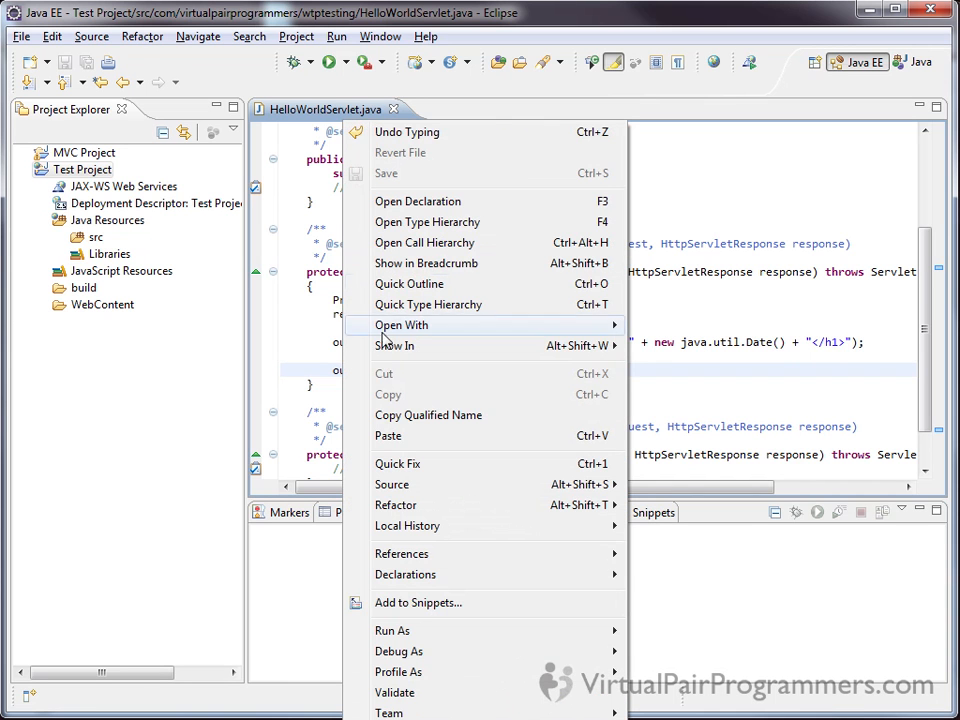
mouse_move(410, 634)
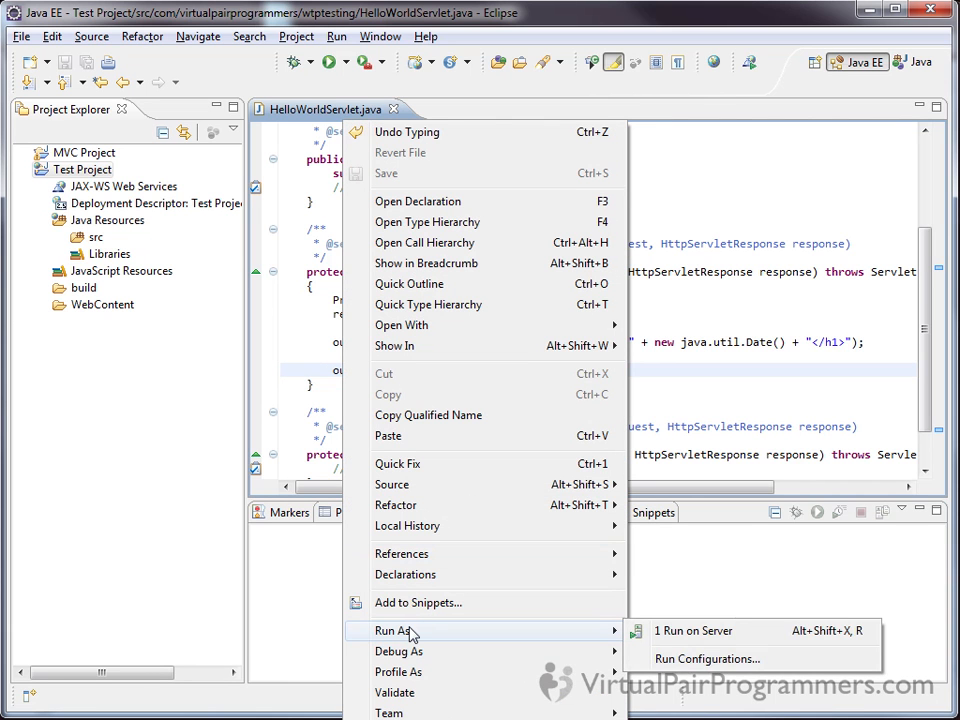
click(708, 632)
drag(499, 0, 504, 54)
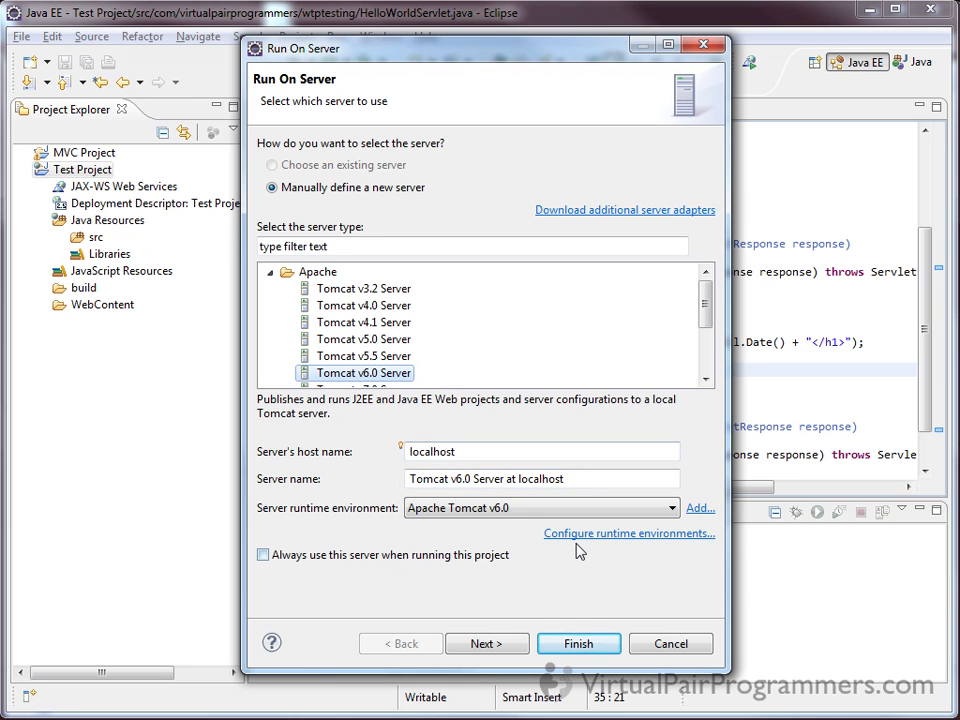
click(291, 564)
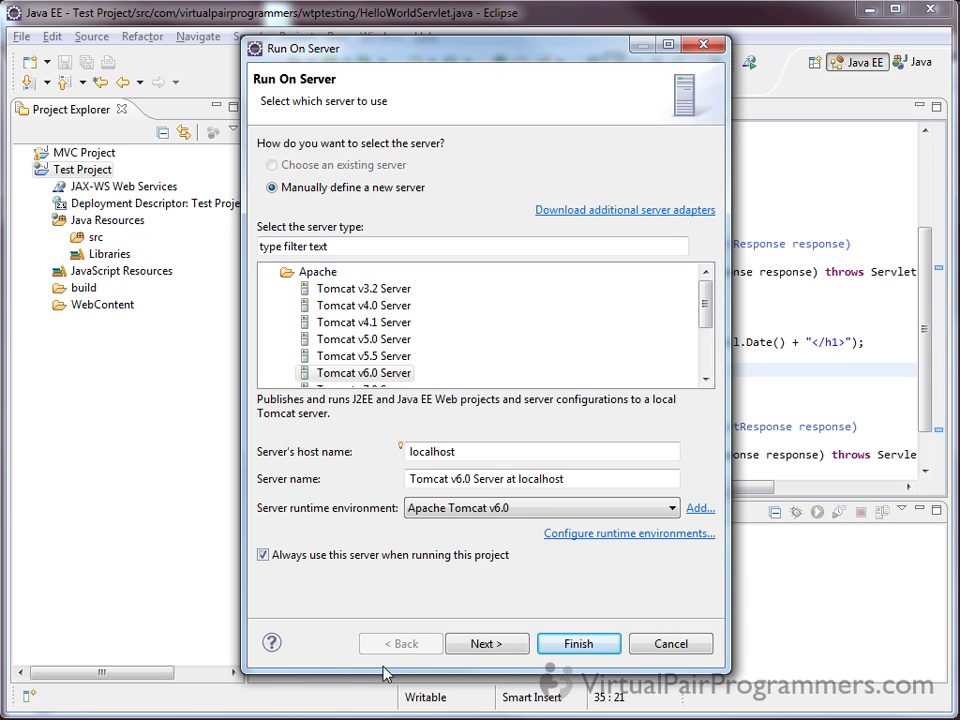
click(585, 647)
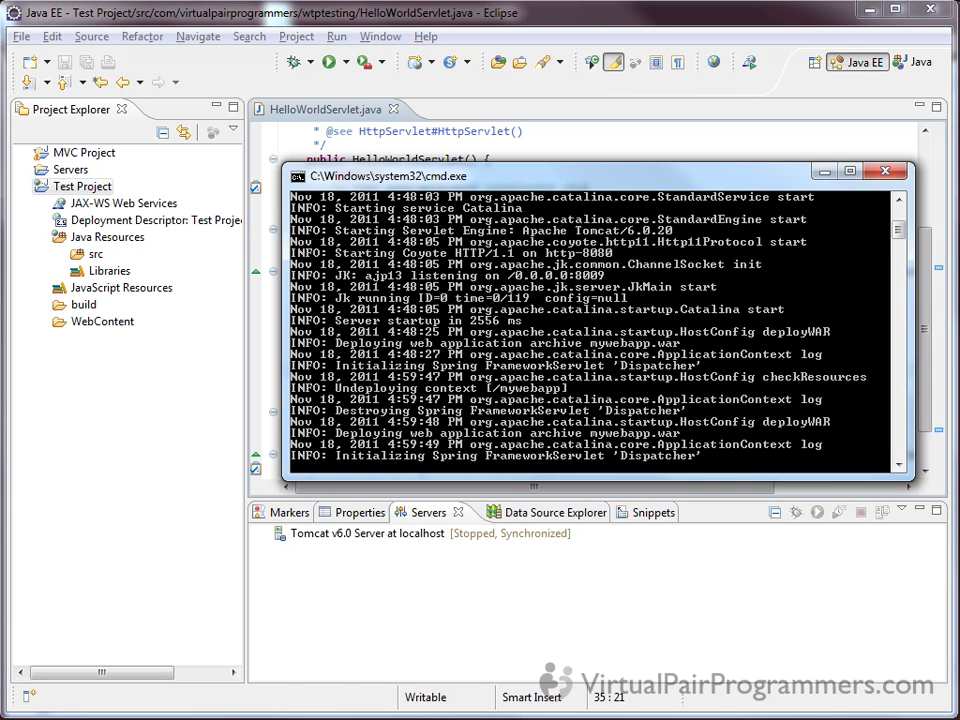
Terminate the Tomcat batch job running in the command prompt window and dismiss the server start error
drag(410, 175, 379, 62)
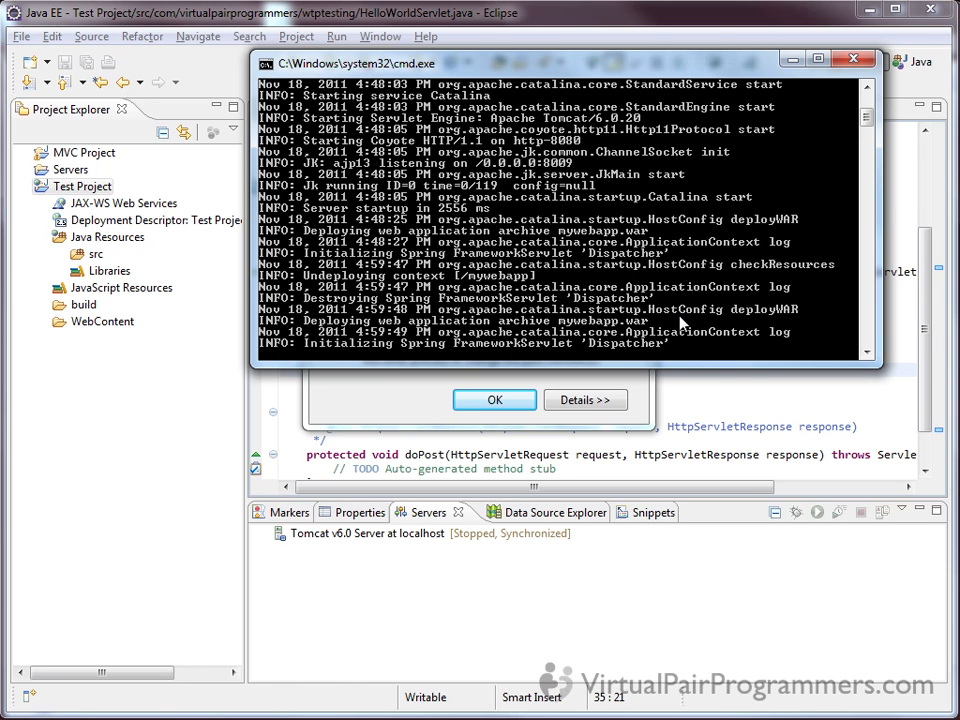
key(ctrl+c)
text(y)
key(Return)
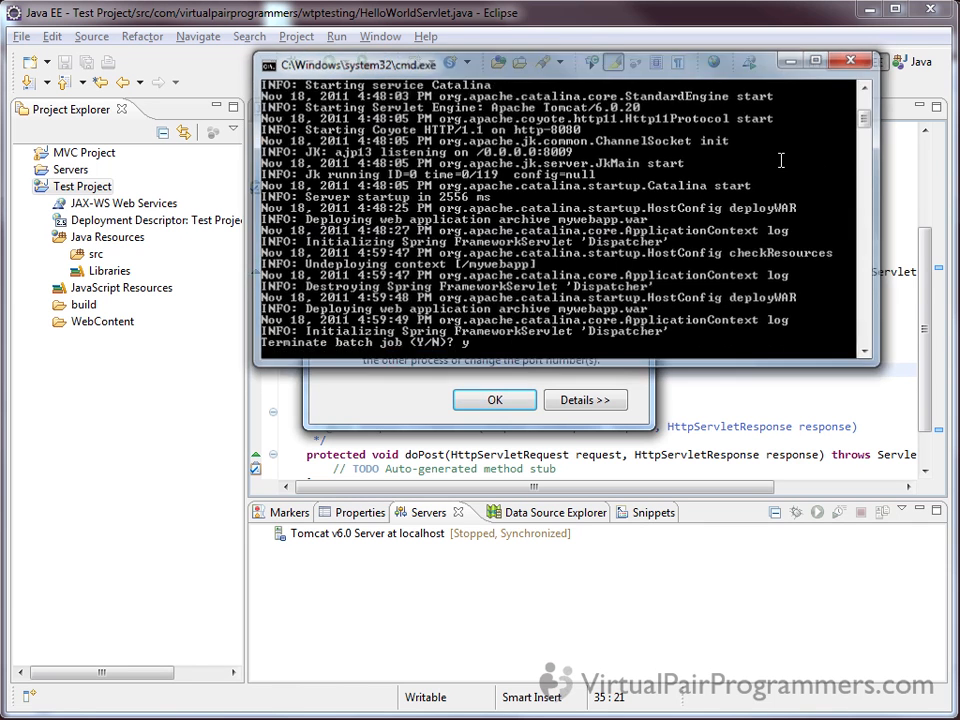
click(495, 400)
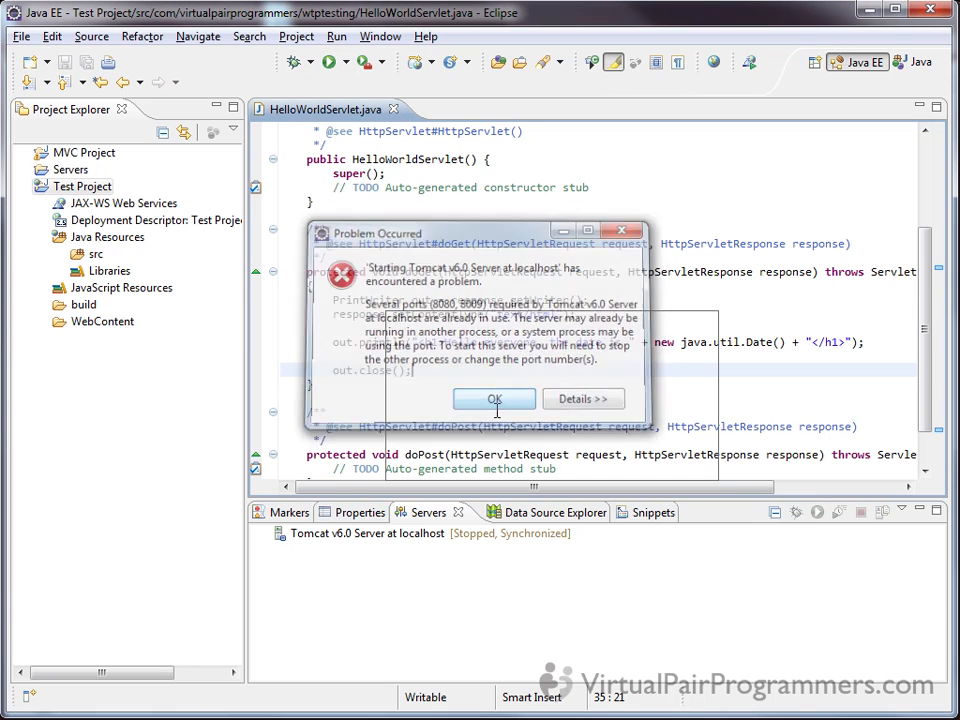
Run HelloWorldServlet on the server again
right_click(460, 262)
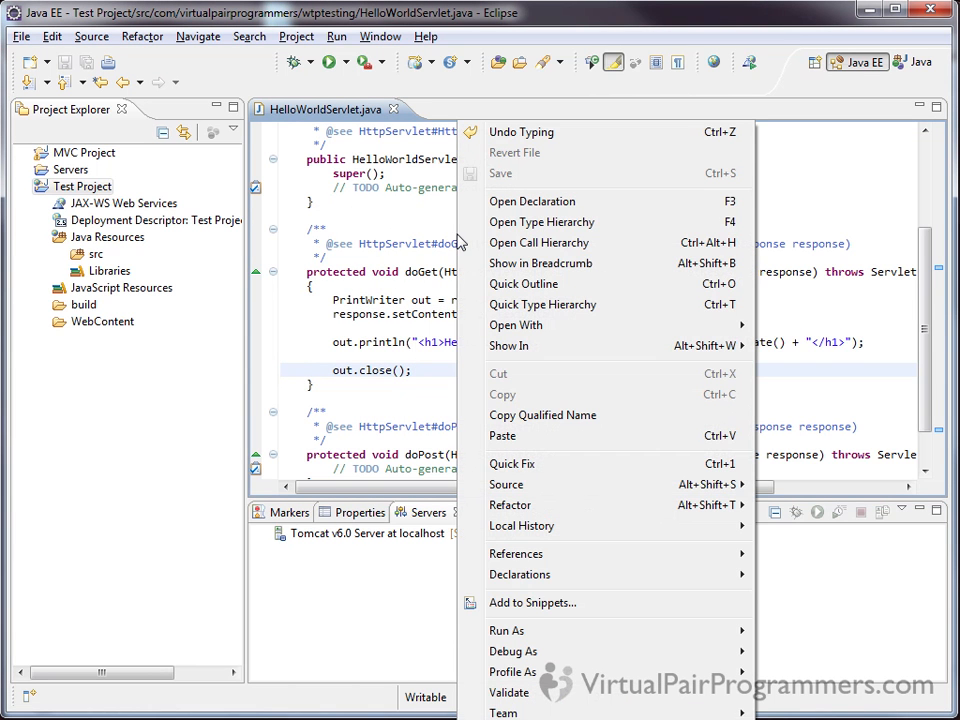
mouse_move(567, 631)
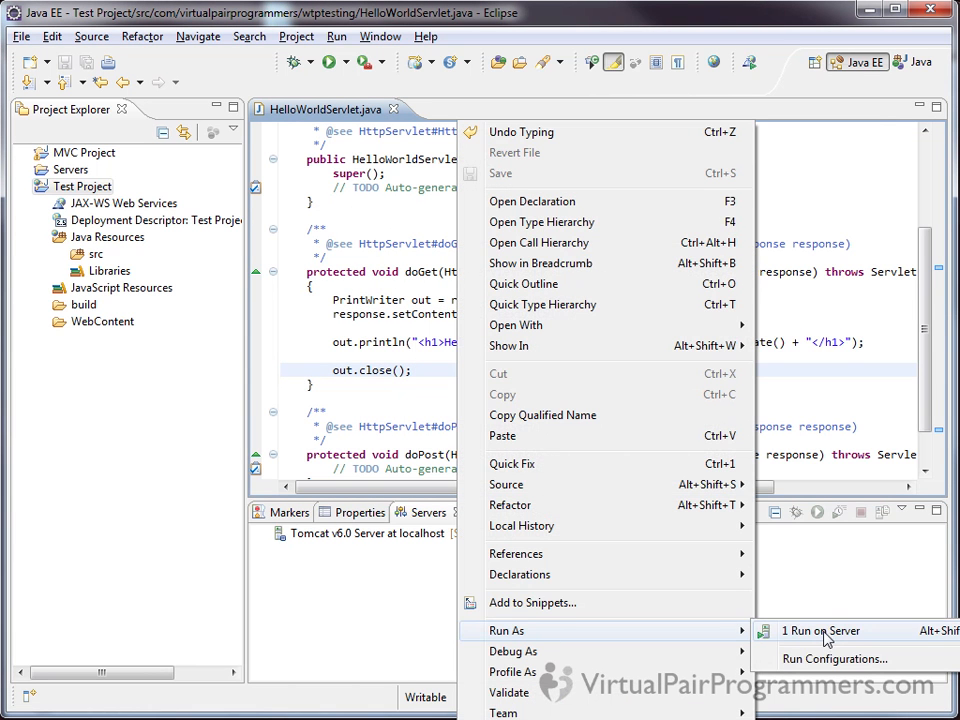
click(805, 688)
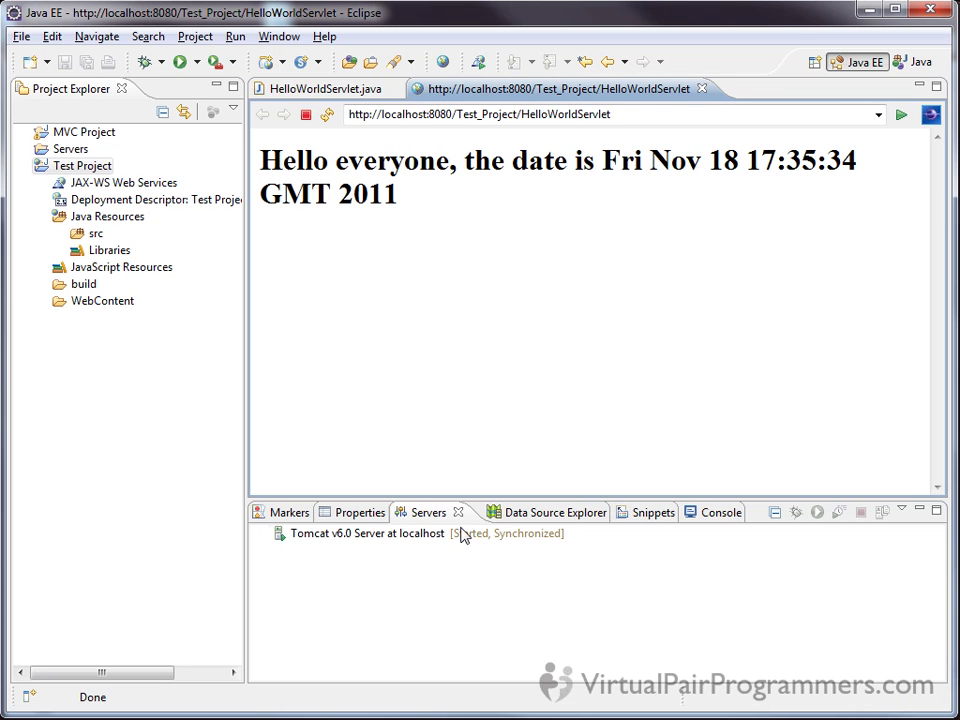
Examine the Tomcat startup log in the Console view, enlarging the view temporarily to read it
click(710, 514)
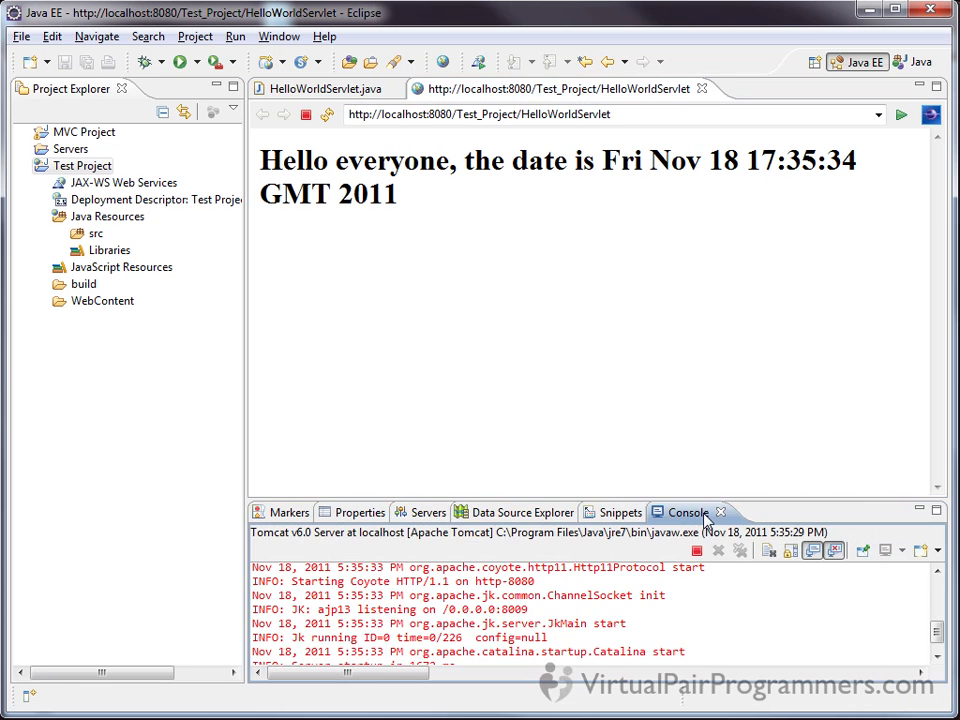
drag(620, 500, 630, 384)
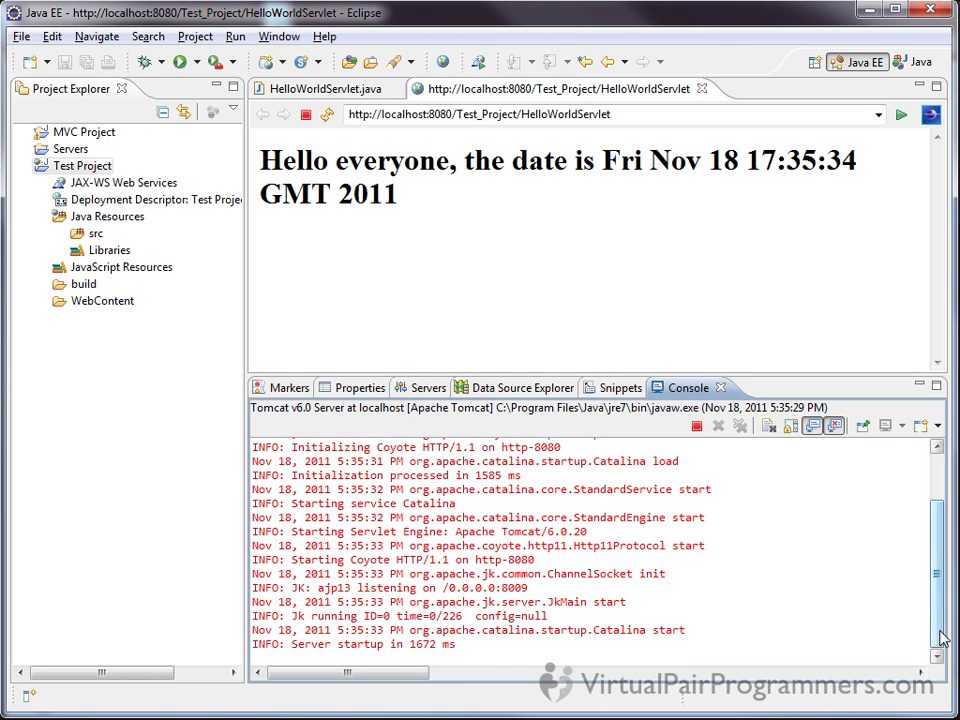
drag(942, 636, 936, 570)
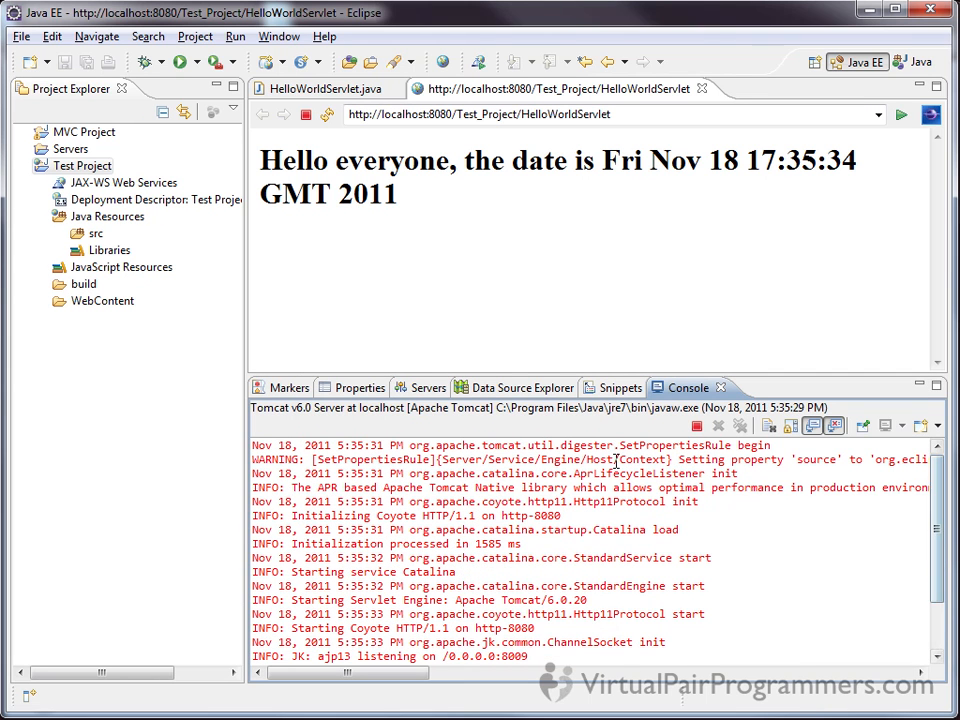
scroll(934, 575, down, 2)
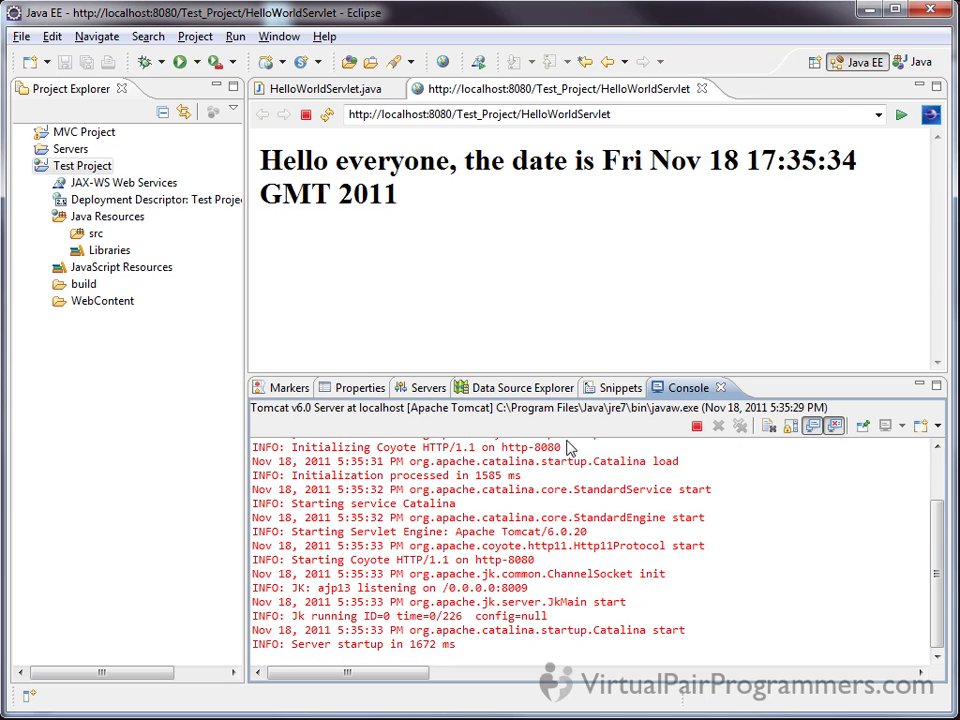
drag(588, 377, 586, 510)
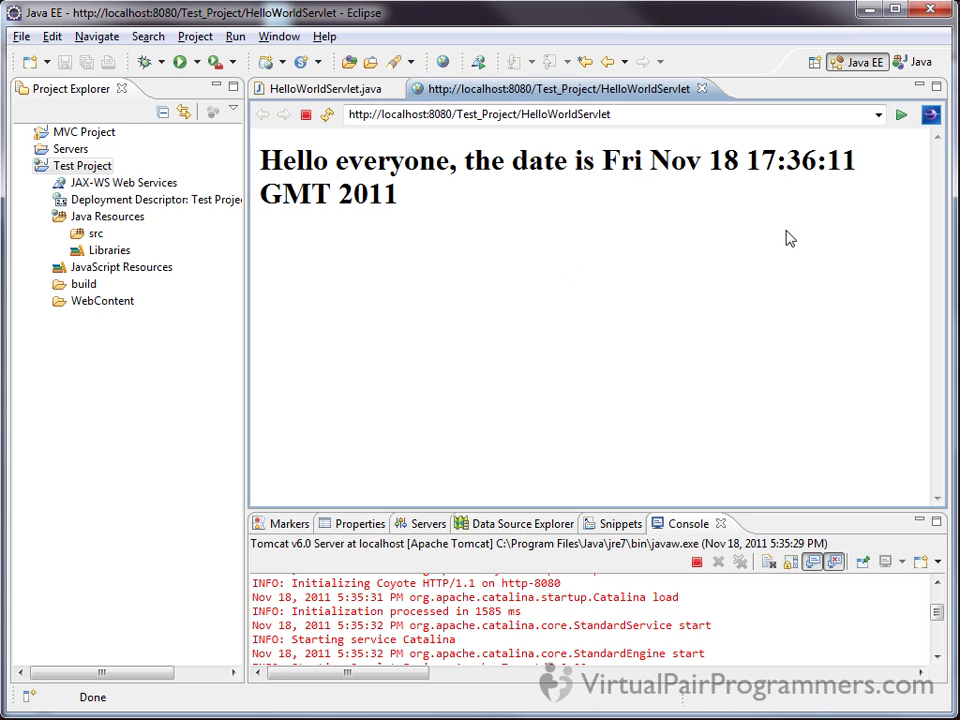
Reload the HelloWorldServlet page repeatedly in the internal browser to check that the displayed time updates
key(F5)
key(F5)
key(F5)
key(F5)
key(F5)
key(F5)
key(F5)
key(F5)
click(660, 115)
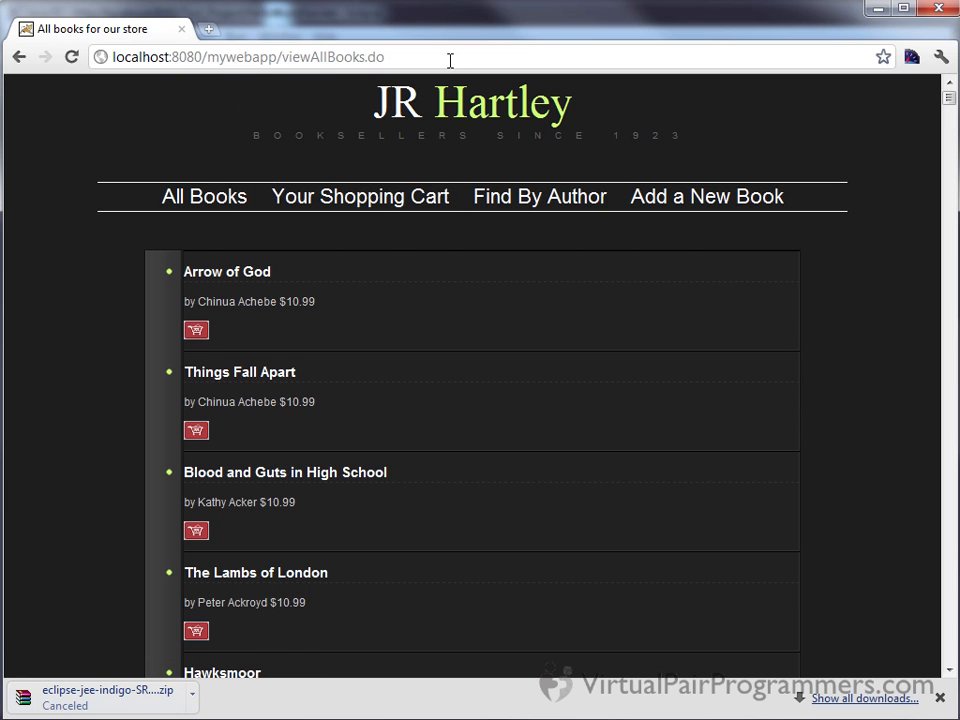
click(397, 56)
key(ctrl+v)
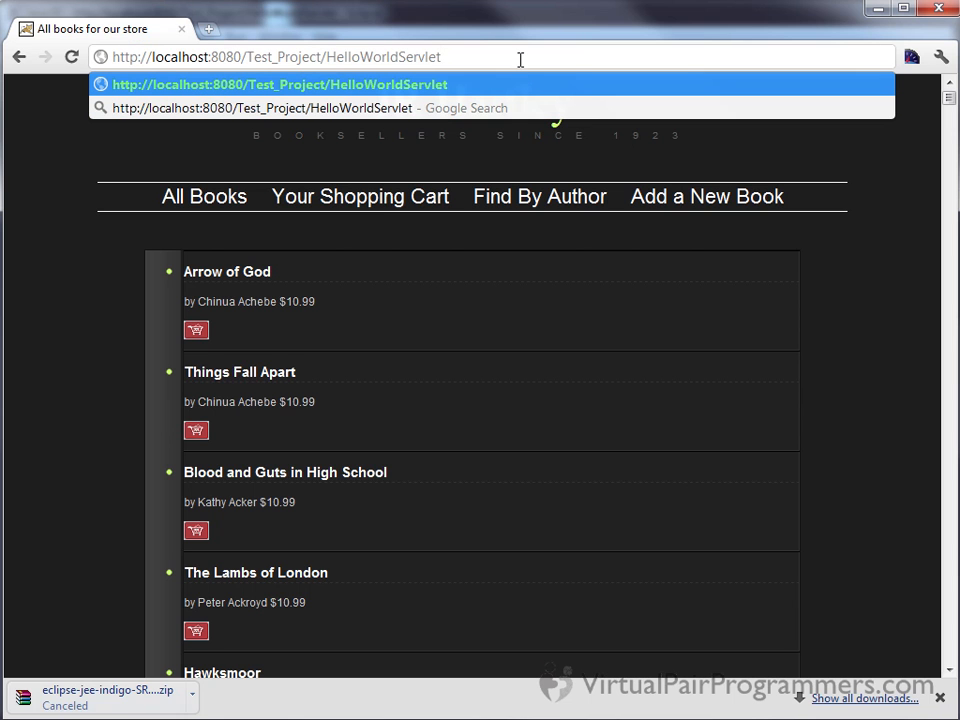
key(Return)
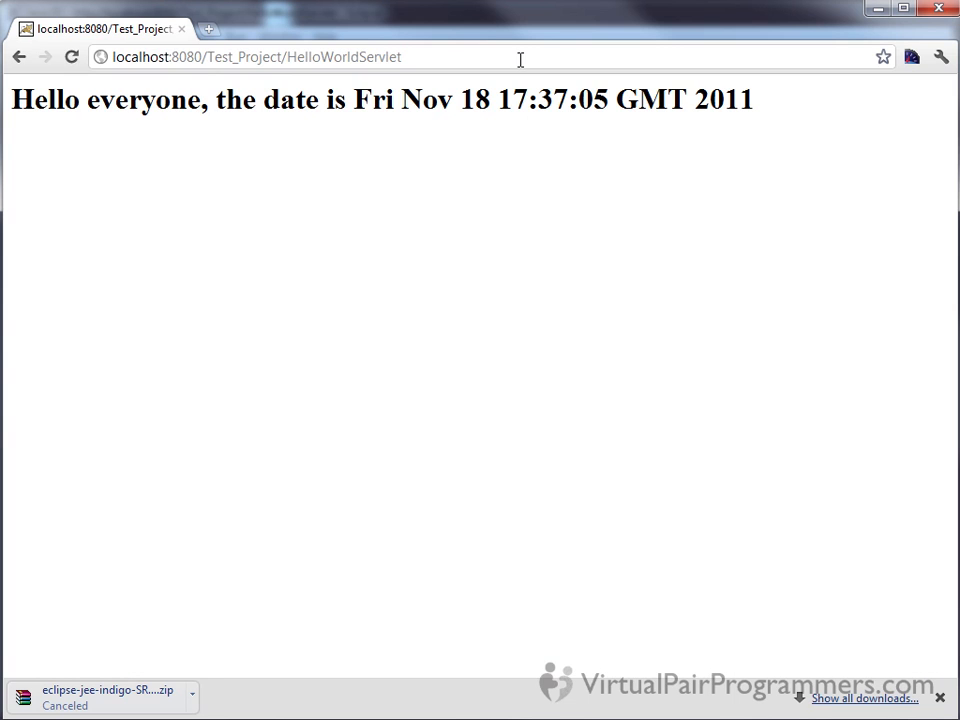
Reload the servlet page several times in Chrome, moving its window down to reveal Eclipse, and return to Eclipse
key(F5)
key(F5)
drag(529, 14, 666, 407)
key(F5)
key(F5)
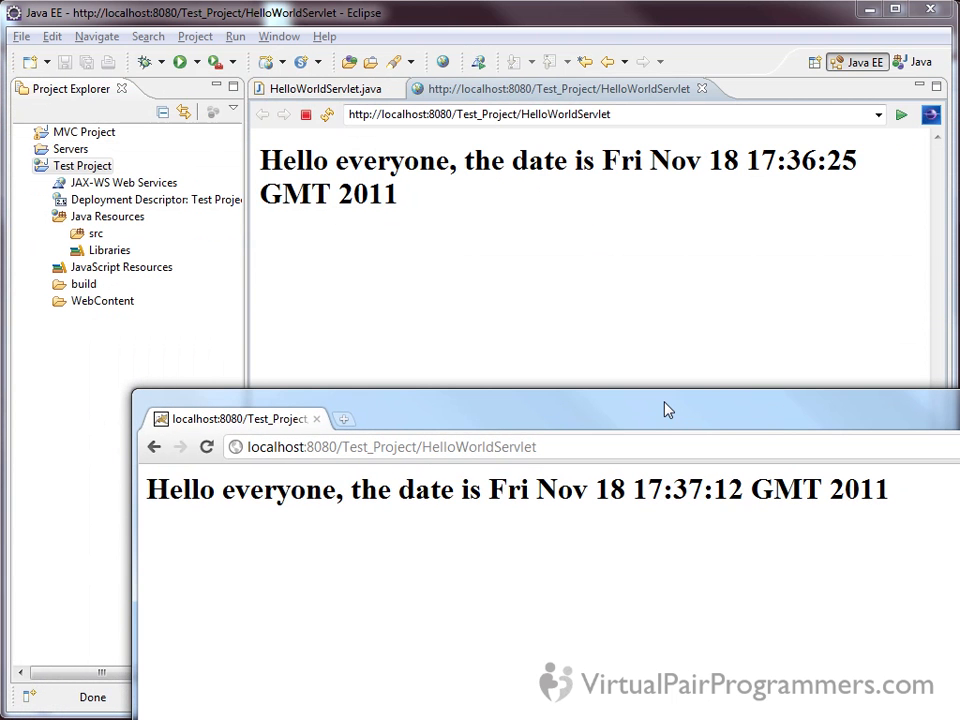
key(F5)
key(F5)
click(605, 355)
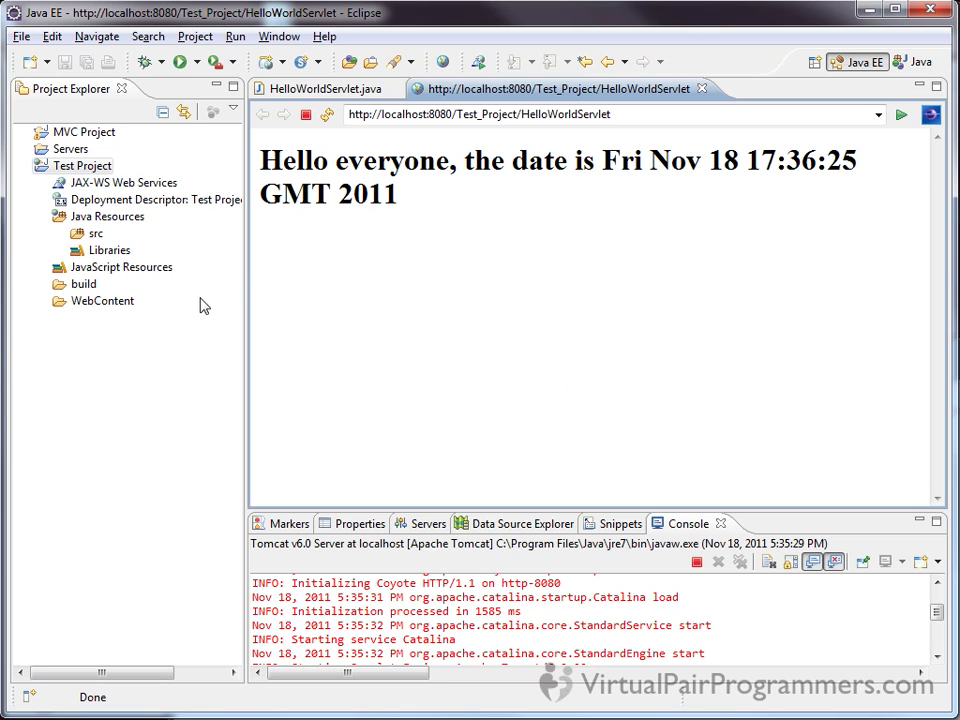
Open web.xml from the WebContent/WEB-INF folder of Test Project and show its XML source
click(42, 302)
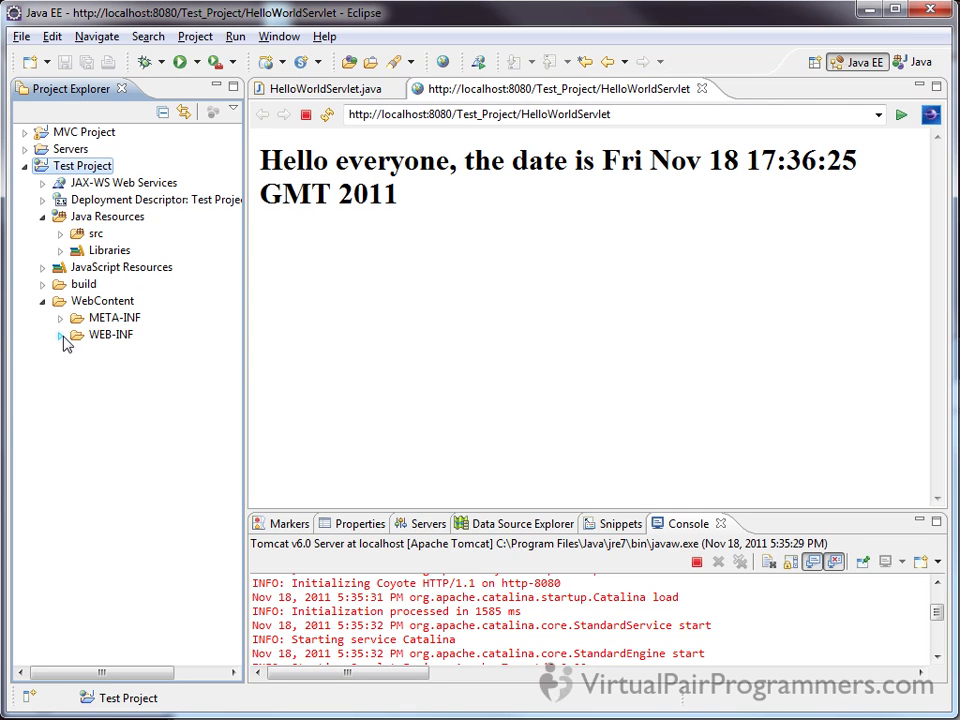
click(61, 336)
double_click(125, 370)
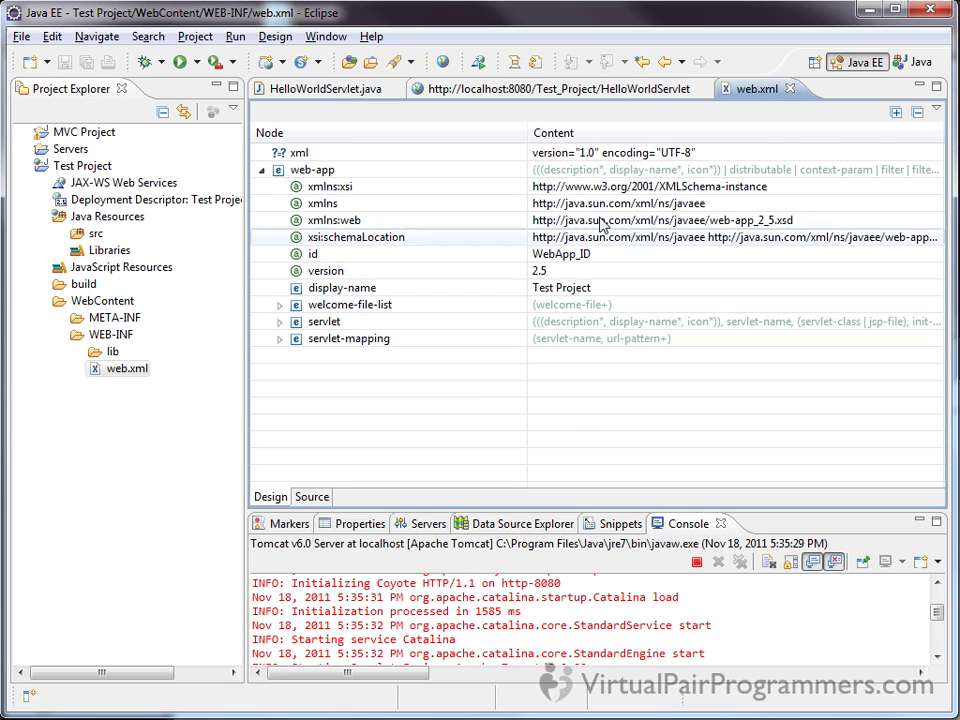
click(313, 497)
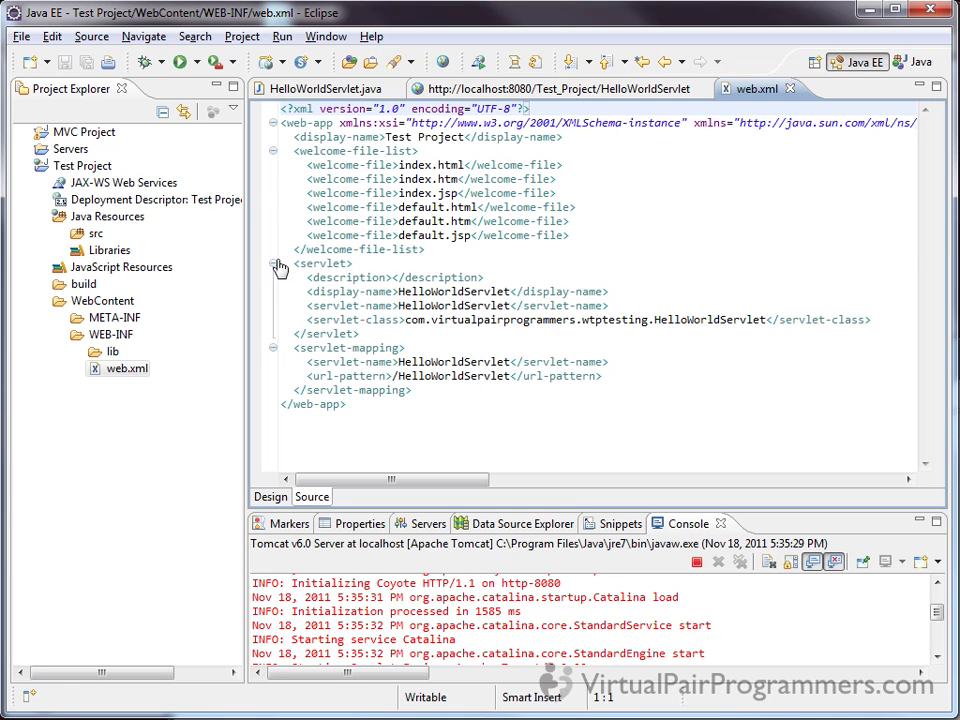
Examine the servlet and servlet-mapping elements in web.xml, including the HelloWorldServlet URL pattern
drag(283, 263, 489, 392)
click(489, 392)
drag(287, 263, 388, 333)
click(365, 333)
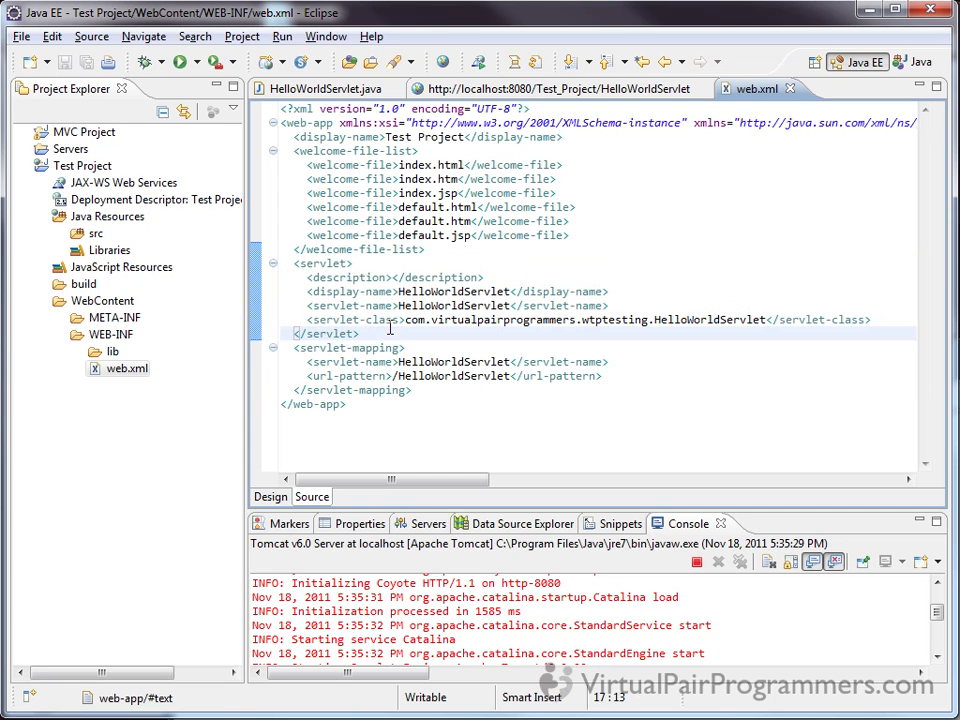
drag(288, 346, 433, 390)
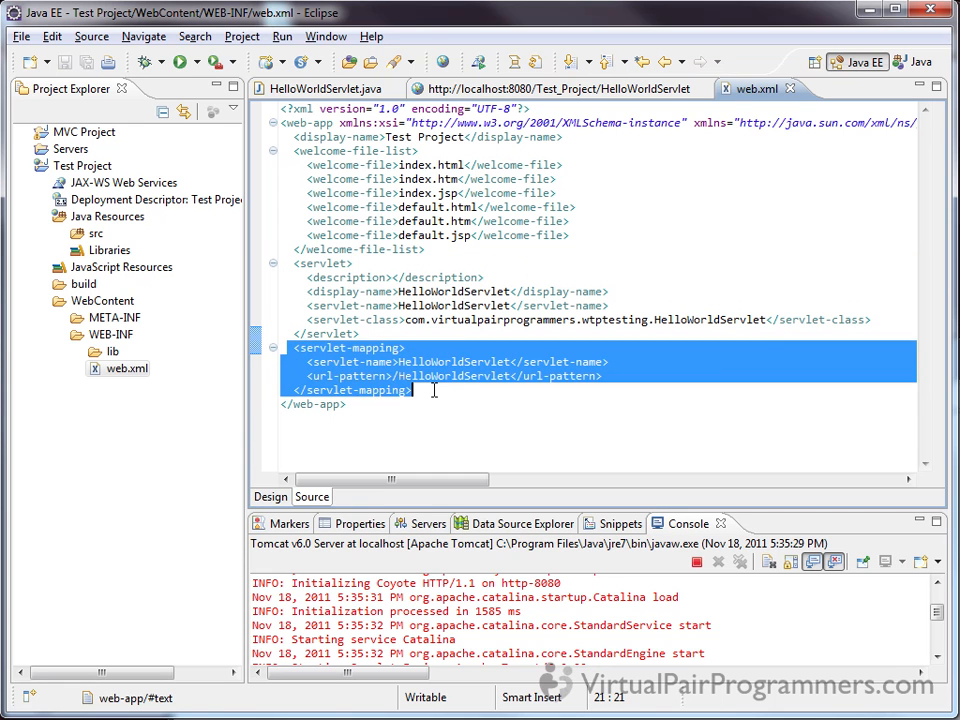
click(450, 389)
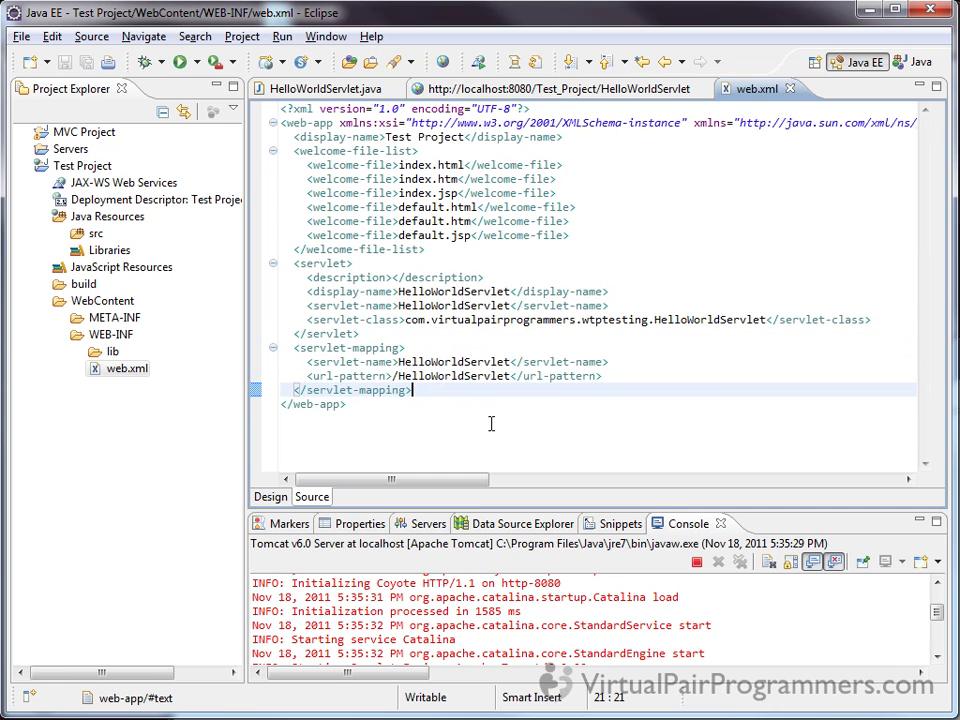
drag(398, 376, 511, 377)
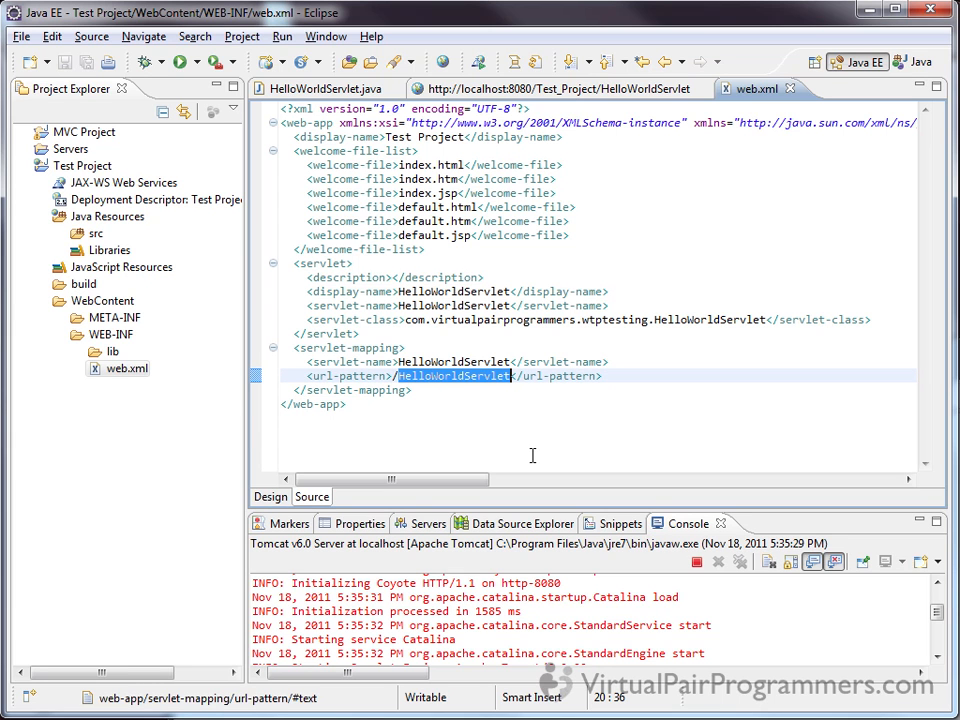
click(532, 456)
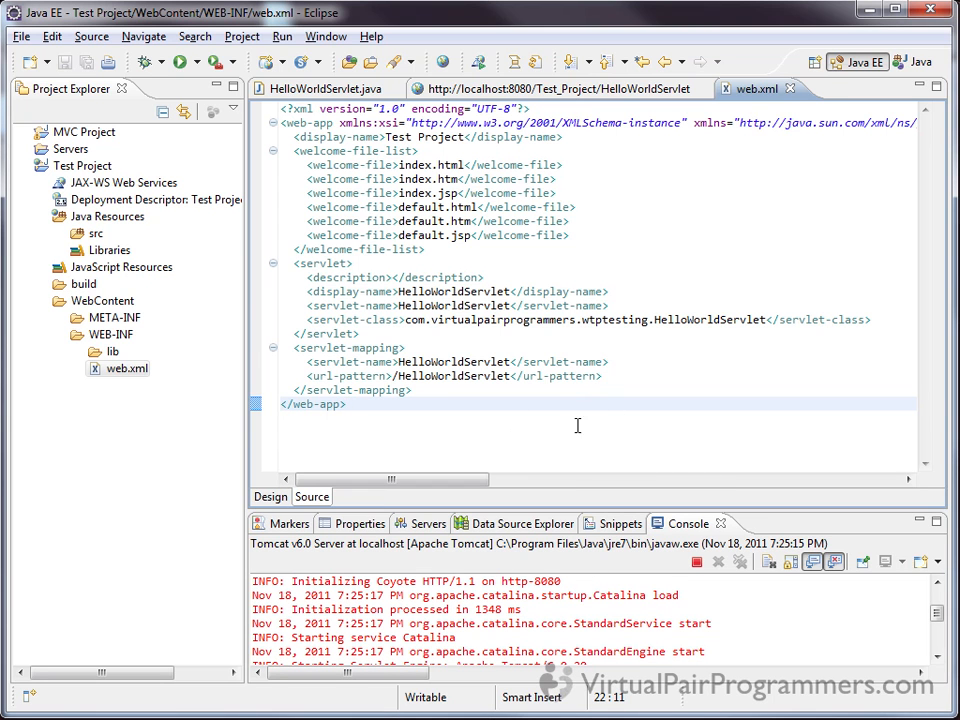
Close the web.xml editor and the internal browser page to return to HelloWorldServlet.java
click(789, 88)
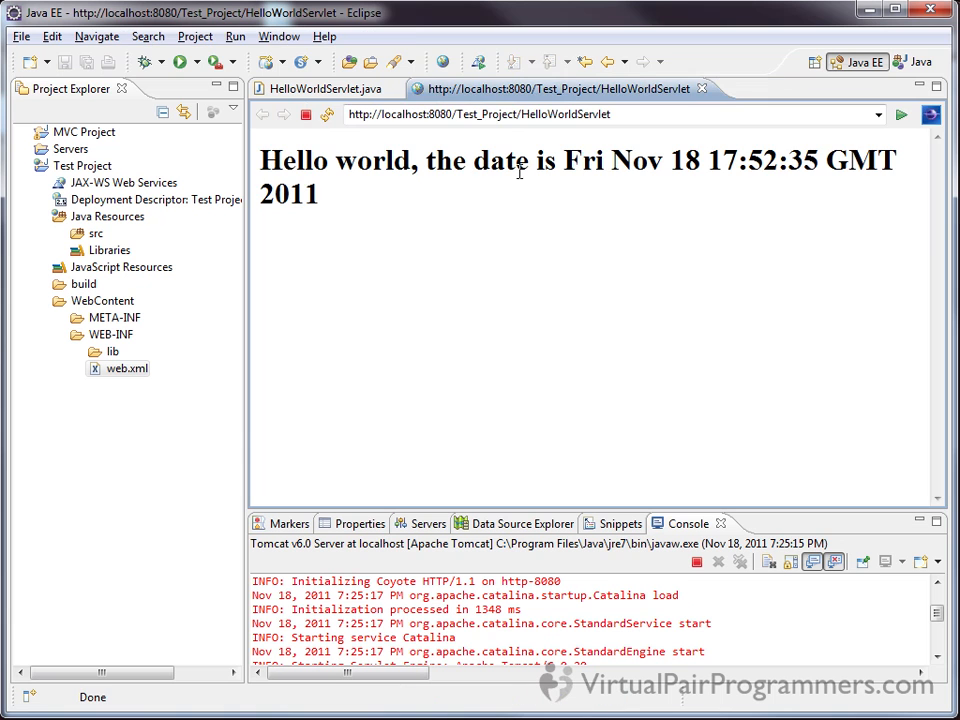
click(702, 88)
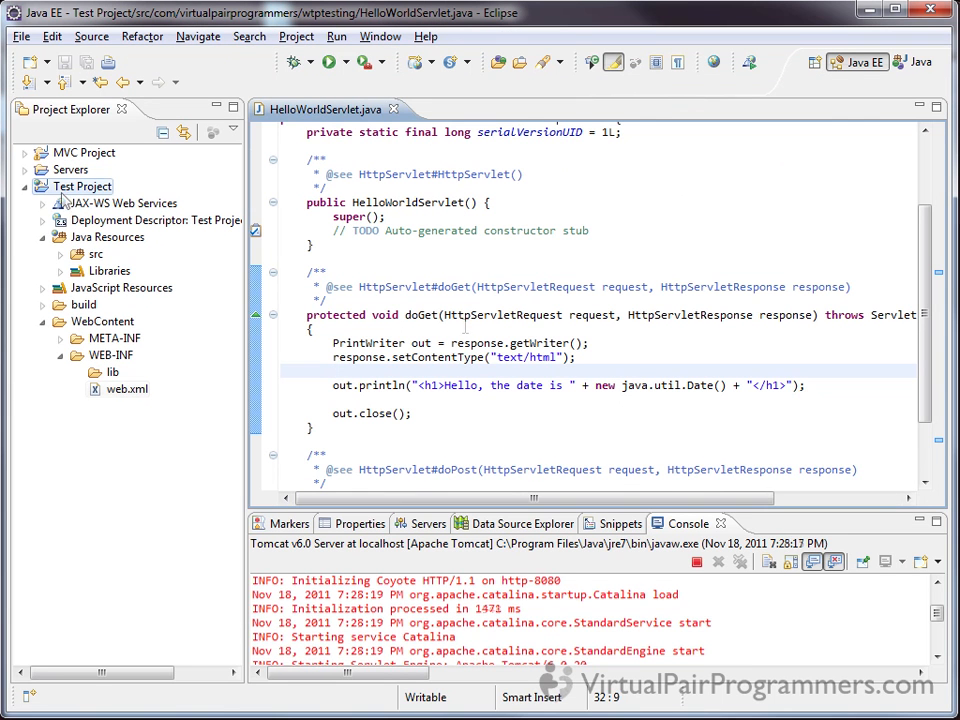
Start a new JSP file in Test Project with WebContent as the parent folder
click(66, 190)
right_click(67, 192)
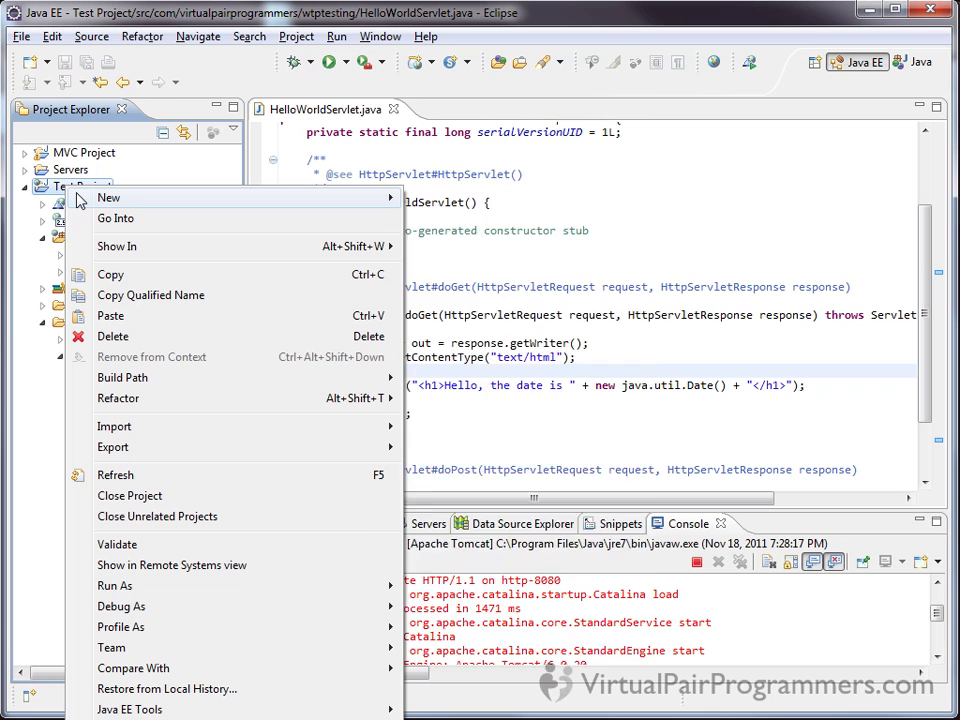
mouse_move(80, 200)
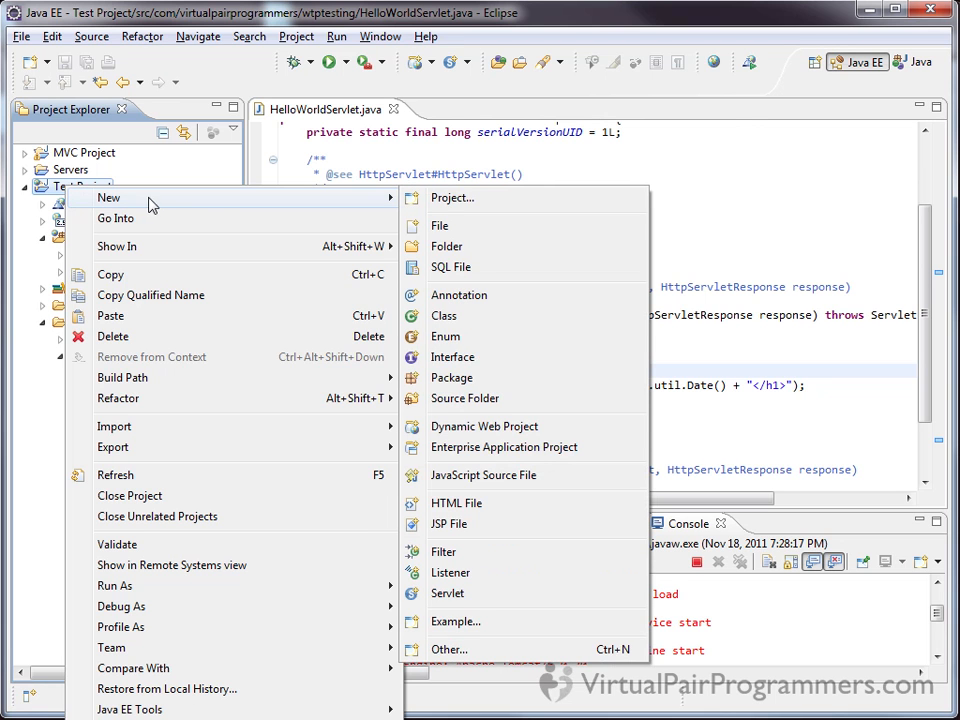
click(524, 533)
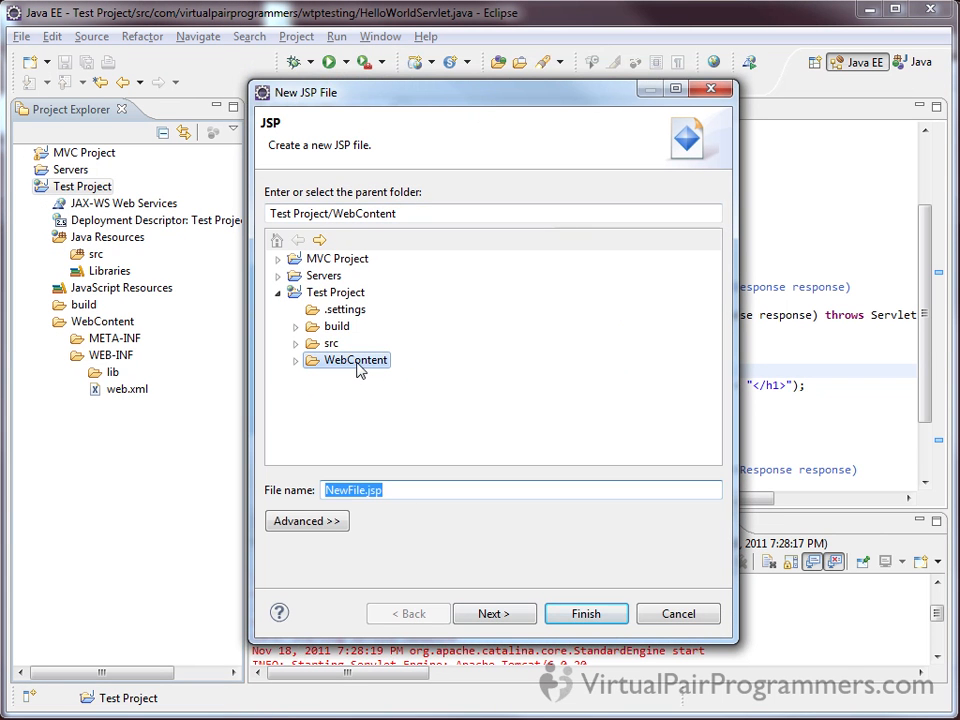
click(358, 364)
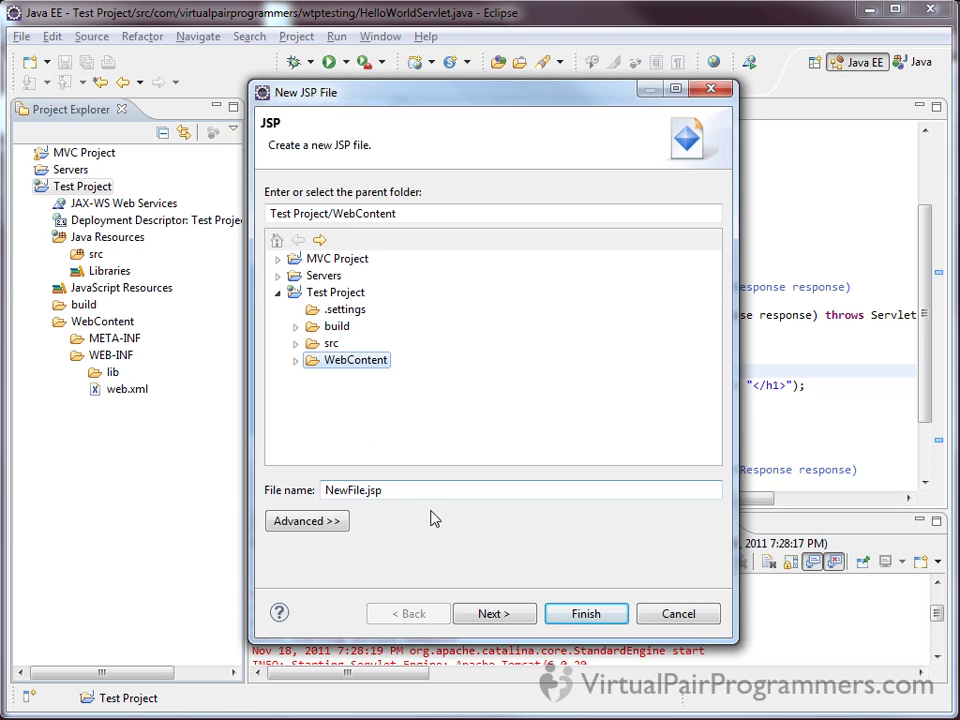
Name the new JSP file squares.jsp and create it
drag(366, 490, 308, 488)
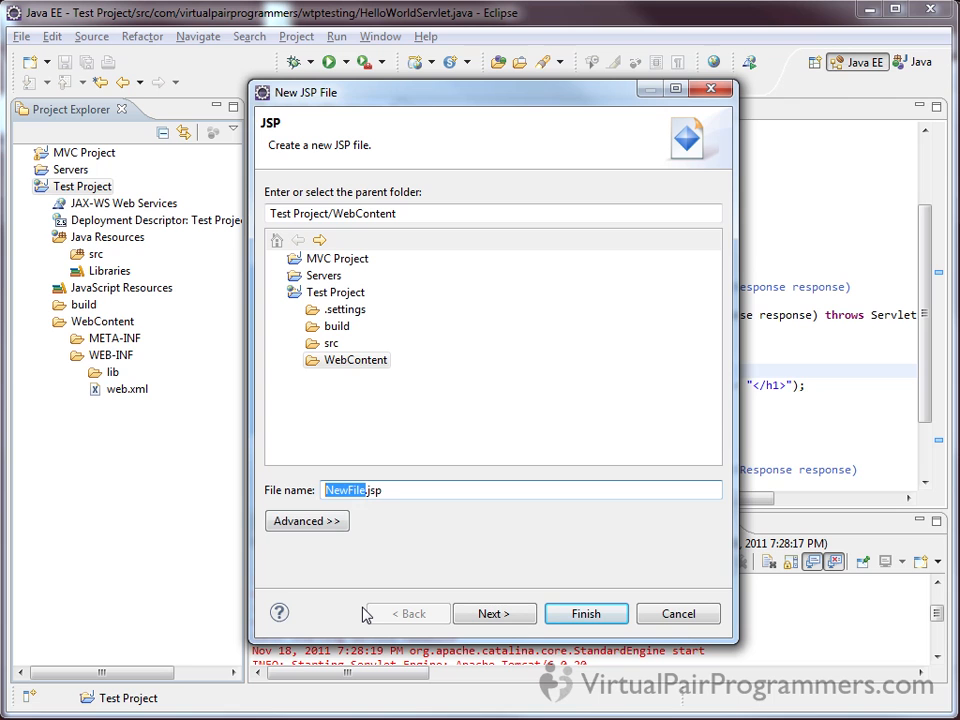
text(sqaures)
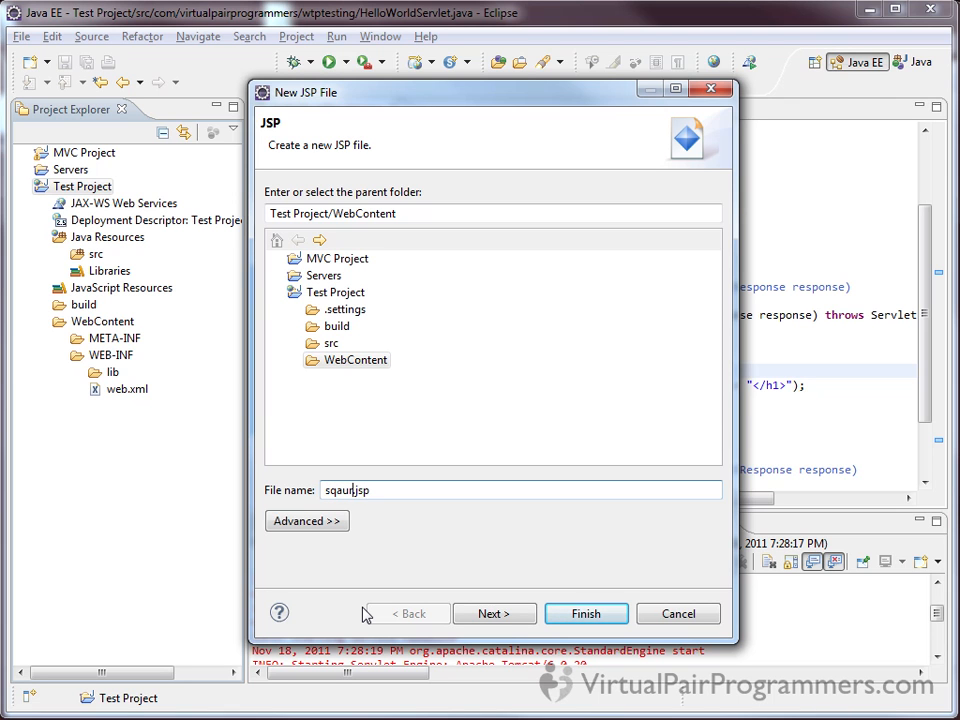
key(BackSpace)
key(BackSpace)
key(BackSpace)
key(BackSpace)
key(BackSpace)
text(uares)
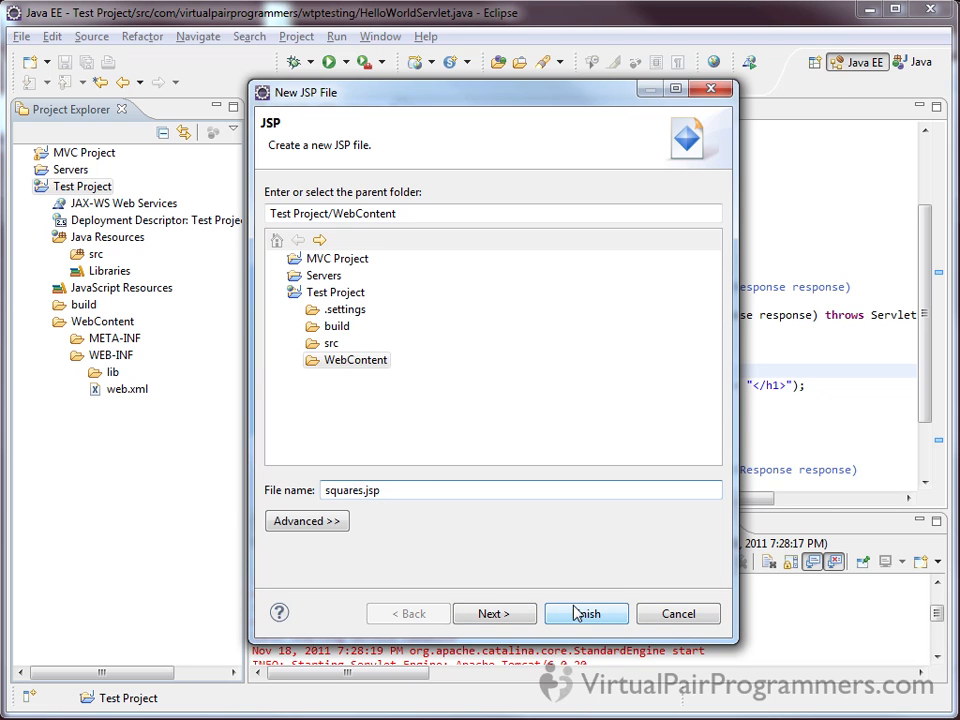
click(508, 614)
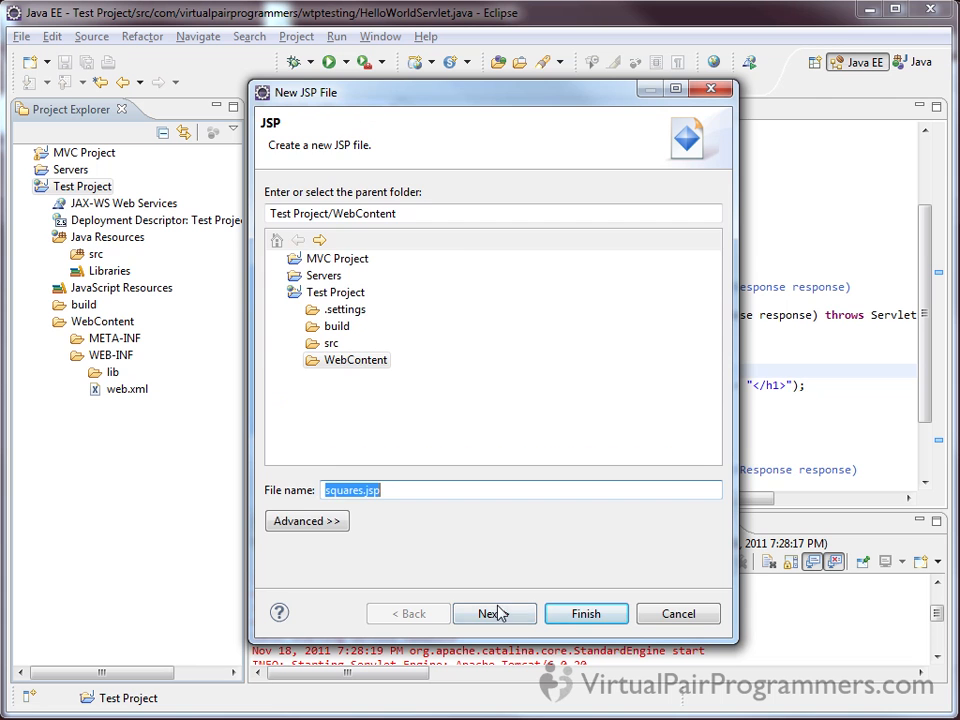
click(581, 616)
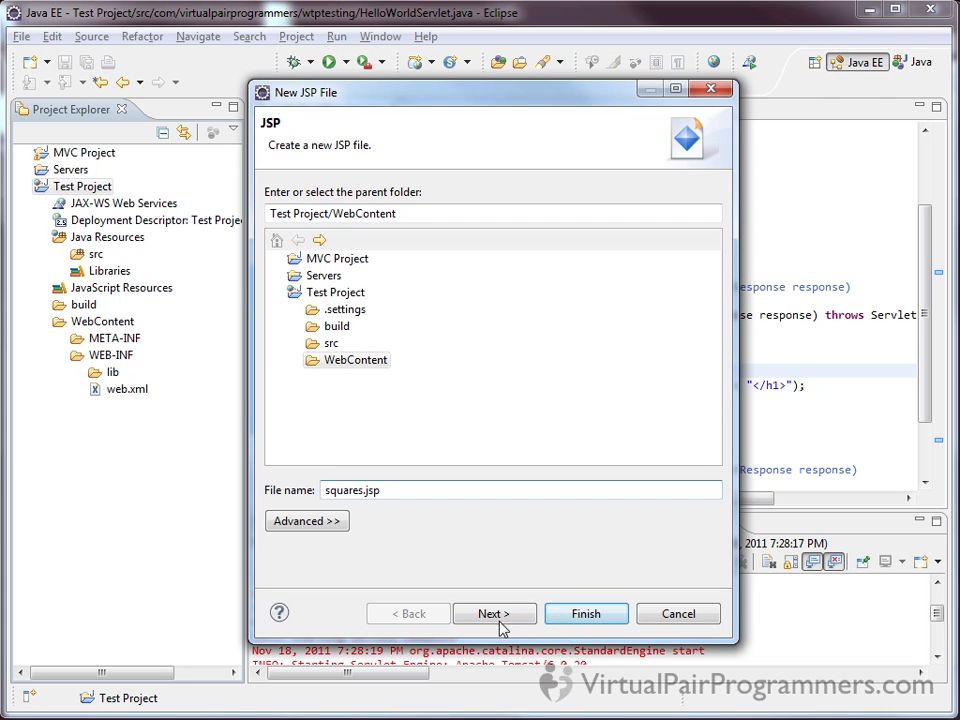
click(598, 616)
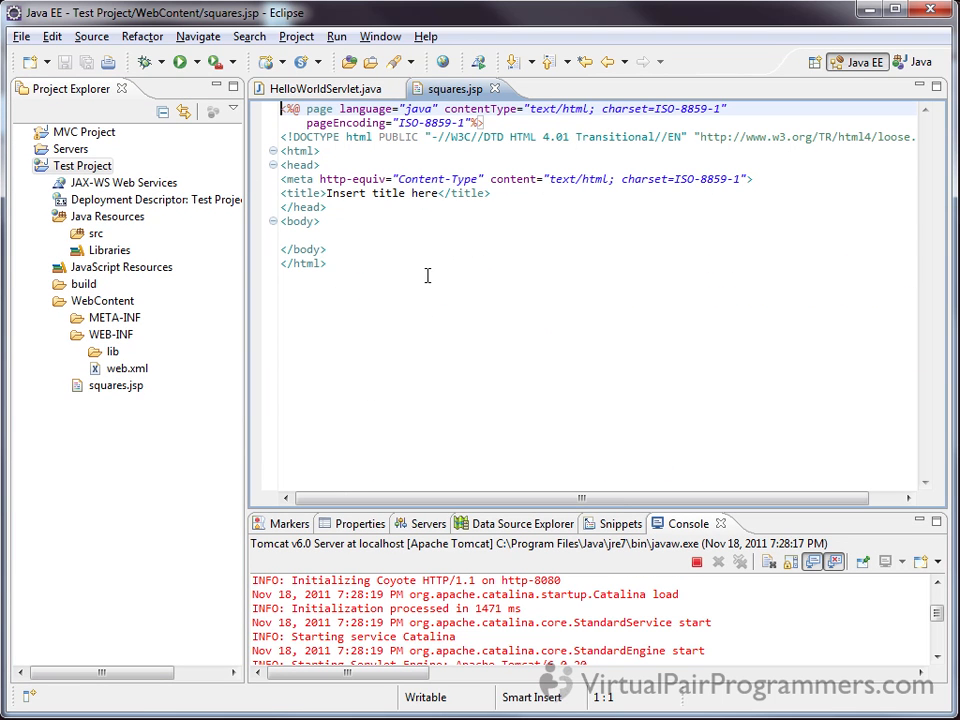
Replace the placeholder page title in squares.jsp with "First 10 square numbers"
drag(327, 193, 438, 196)
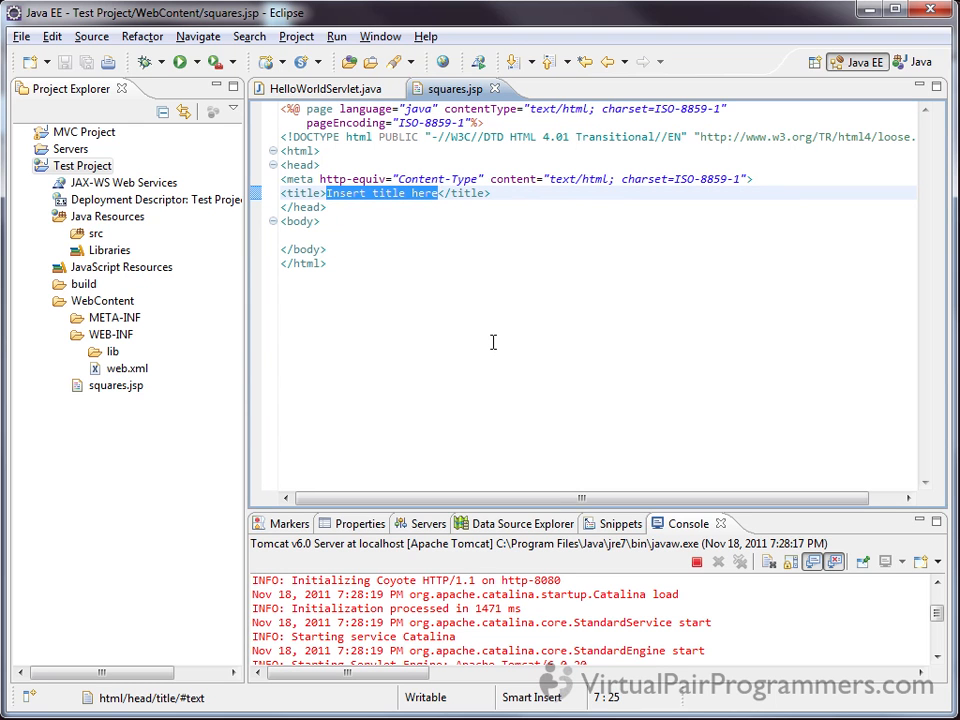
text(First 10 square numbers)
Add an h1 heading reading "First 10 squares:" inside the body of squares.jsp
key(Down)
key(Down)
key(Down)
key(Return)
key(Return)
key(Up)
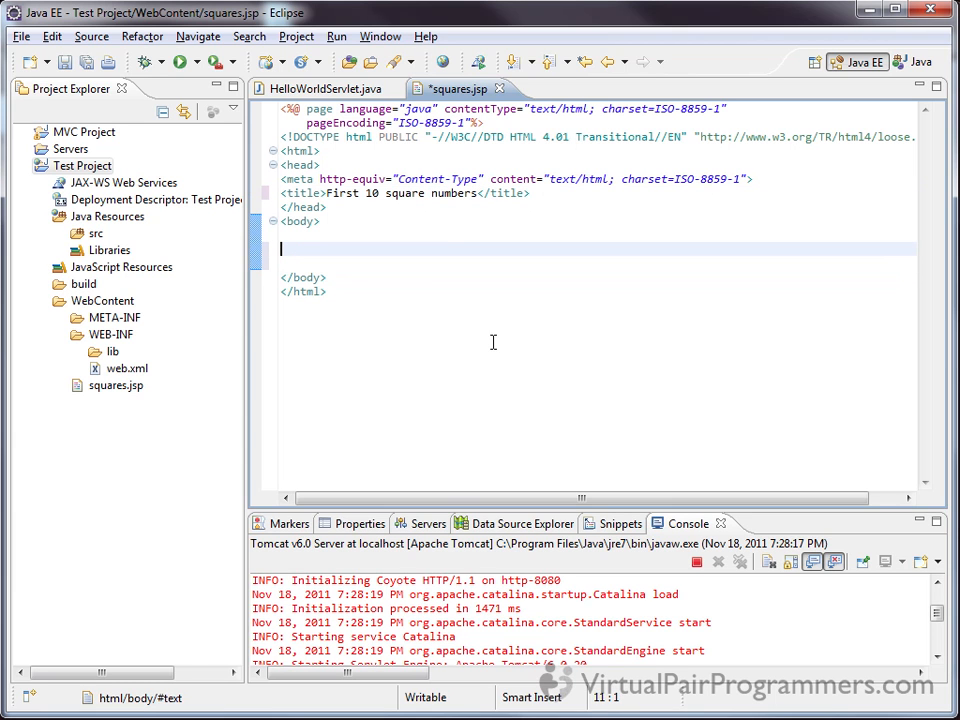
text(<h1>)
key(BackSpace)
text(First 10 squares)
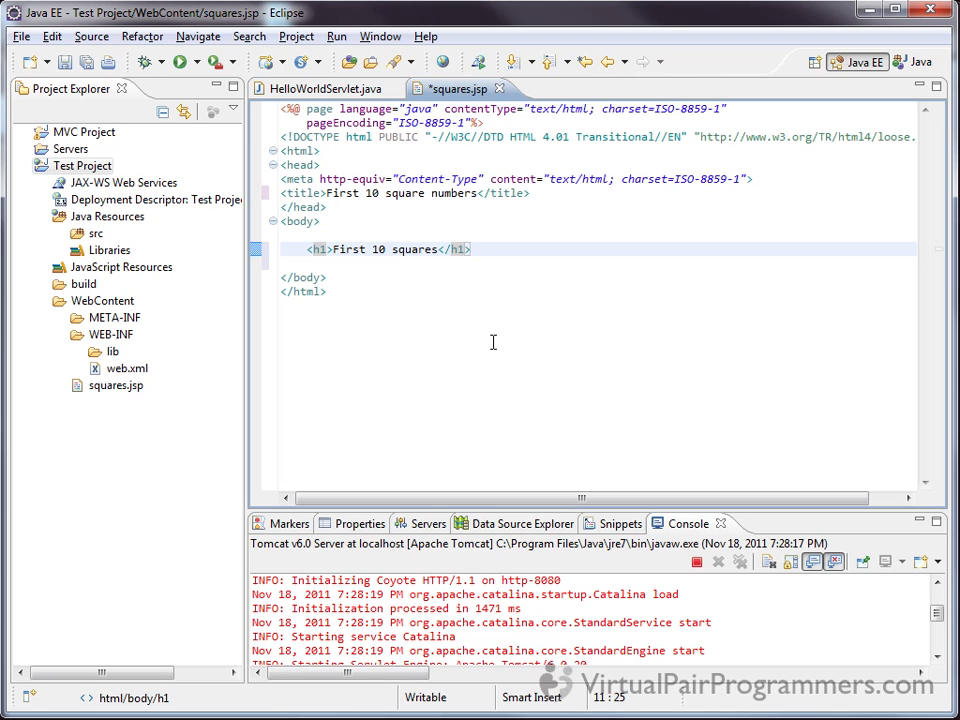
text(:)
Insert an empty multi-line scriptlet block (<% %>) below the h1 heading, with an indented line inside
key(Down)
key(Return)
key(Return)
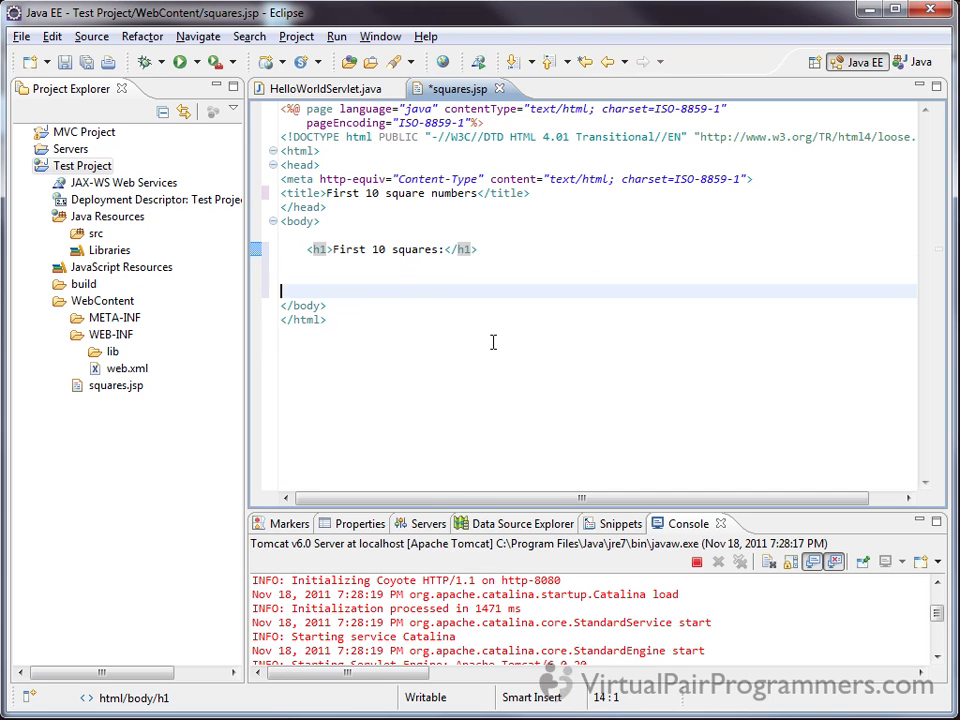
key(Up)
key(Tab)
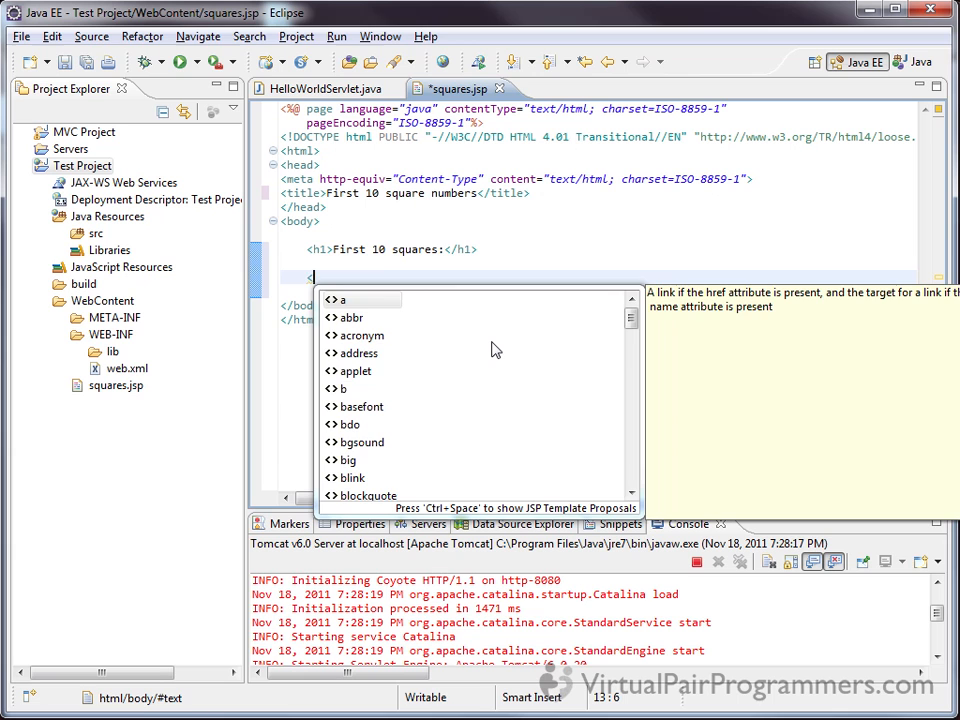
text(<% %>)
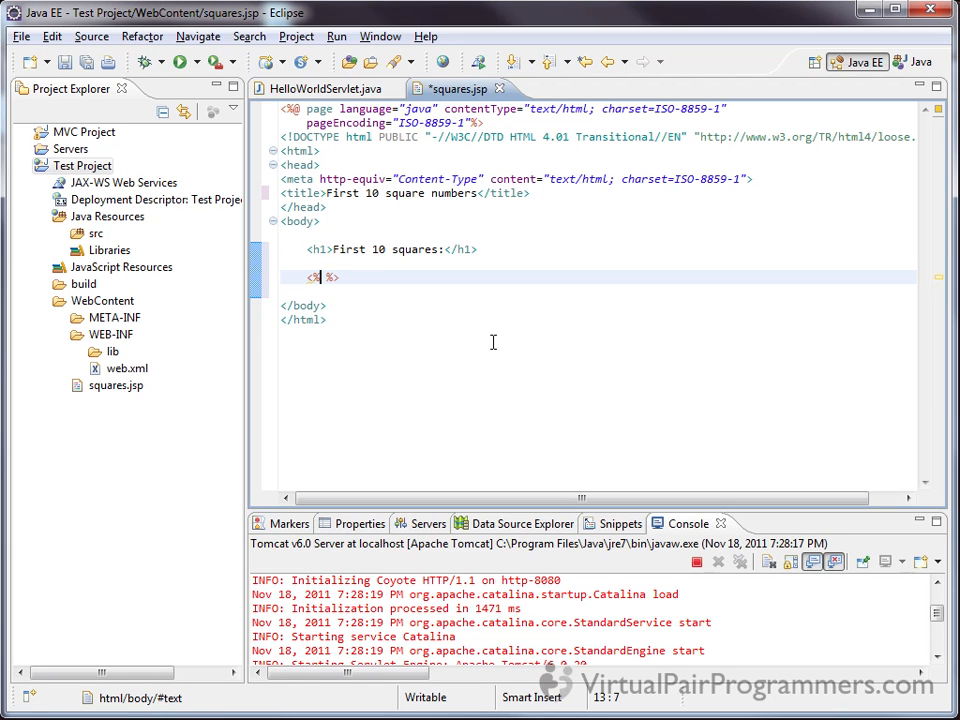
key(Return)
key(Return)
key(Return)
key(Up)
key(Tab)
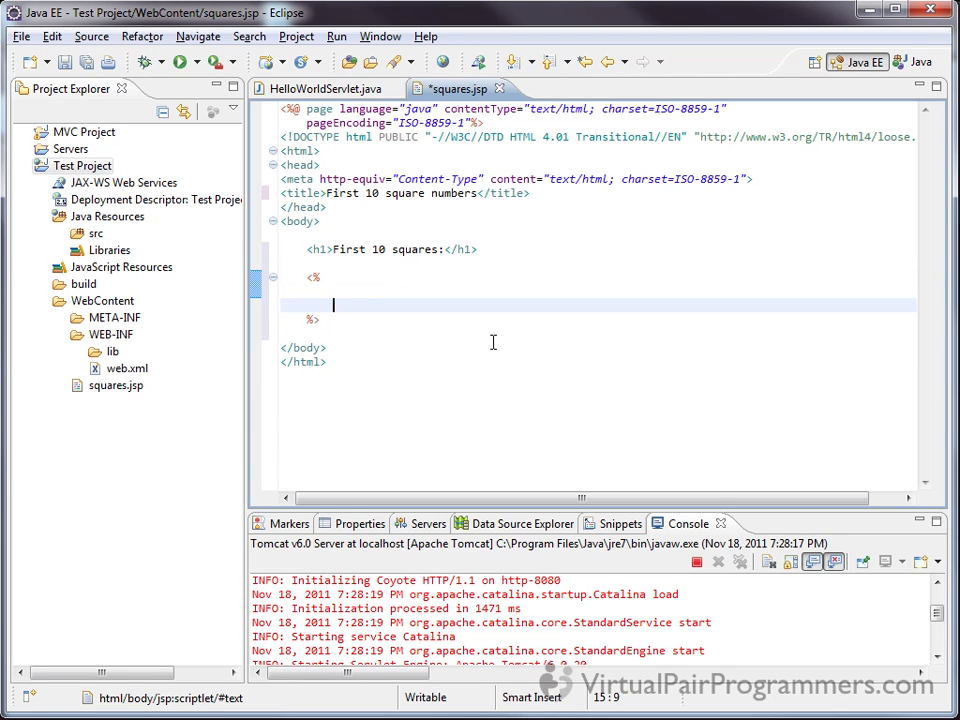
Write the statement out.println(i*i); inside the scriptlet block
text(out.)
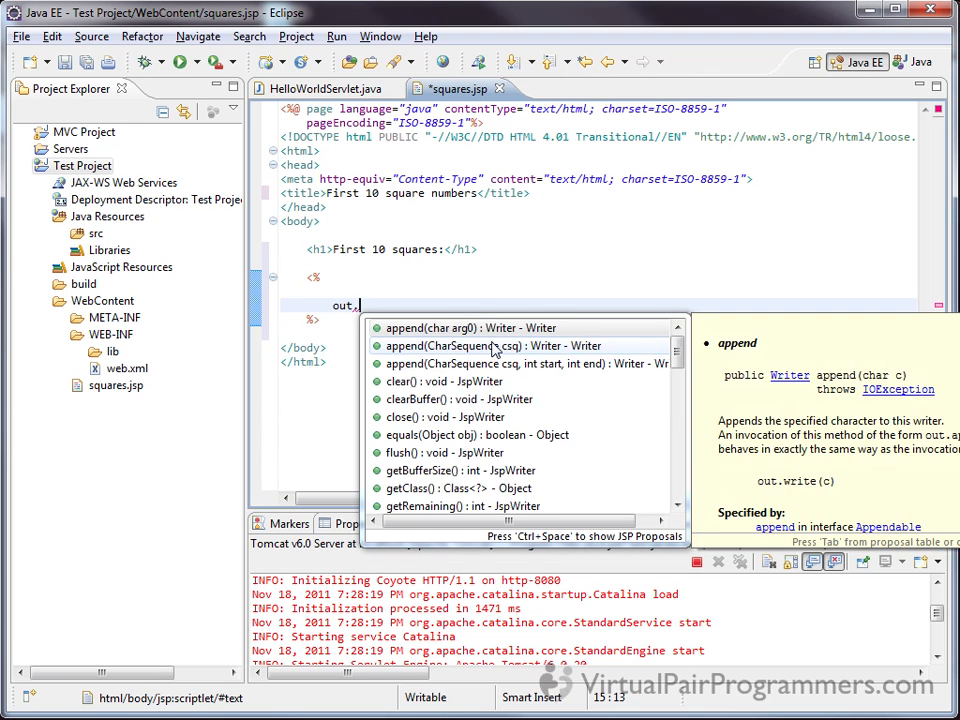
text(print)
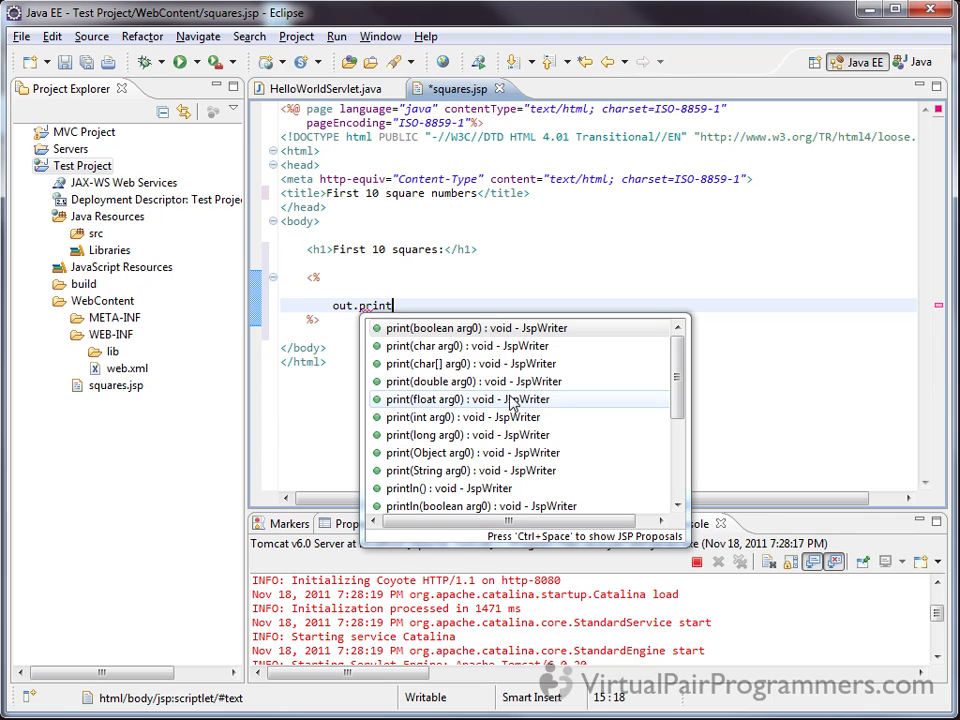
text(ln)
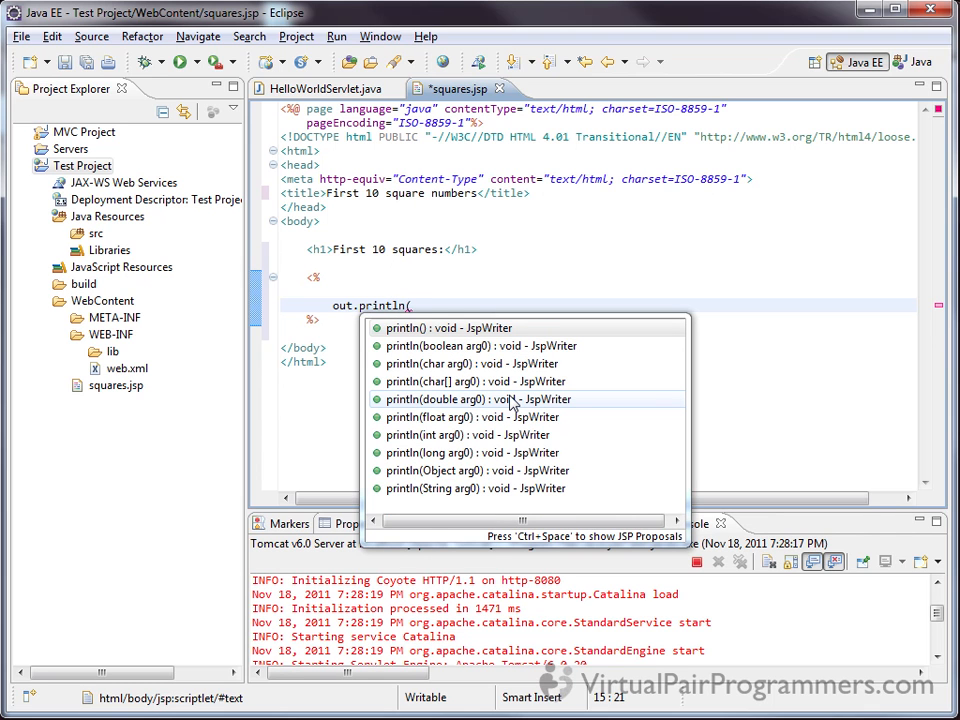
text((i*)
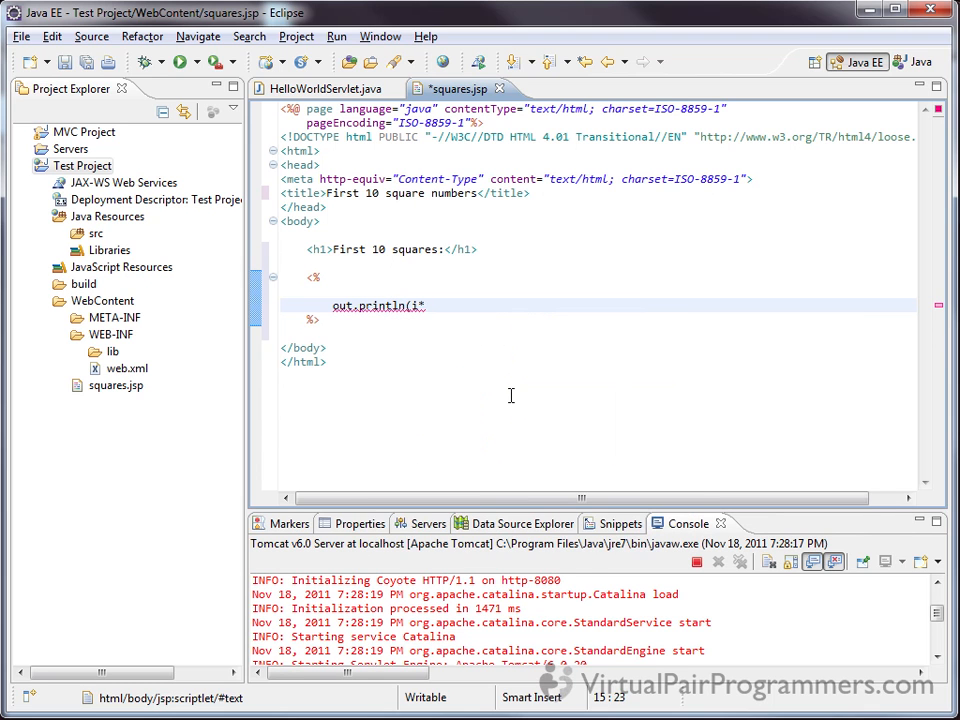
text(i);)
Add for (int i=1; i<=10;i++) with an opening brace above the println statement, and indent that statement
key(Up)
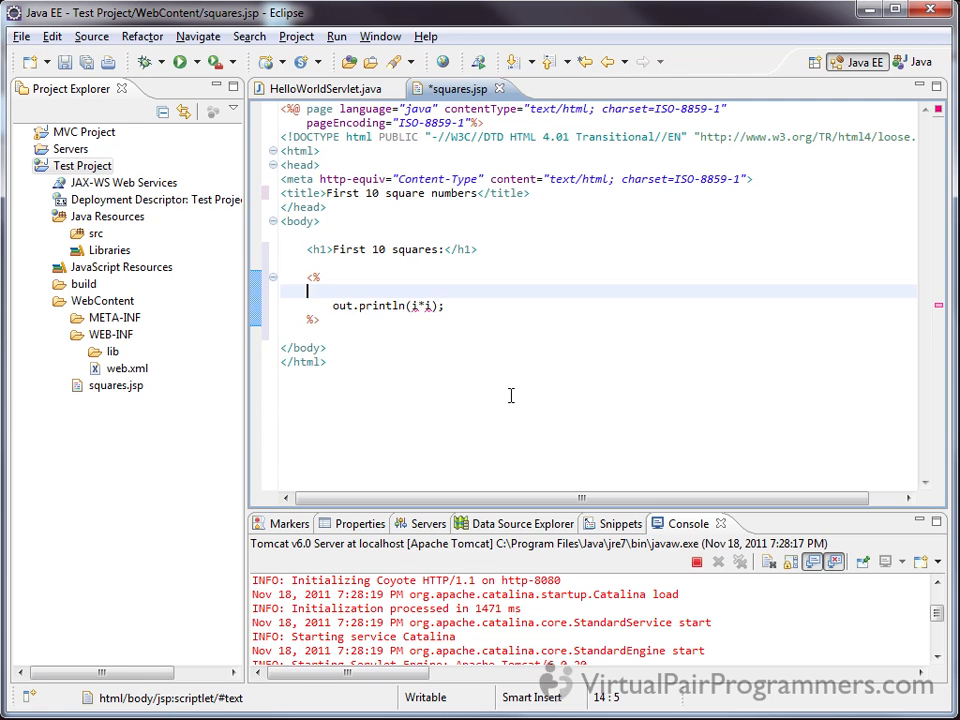
key(Return)
key(Tab)
text(for (int )
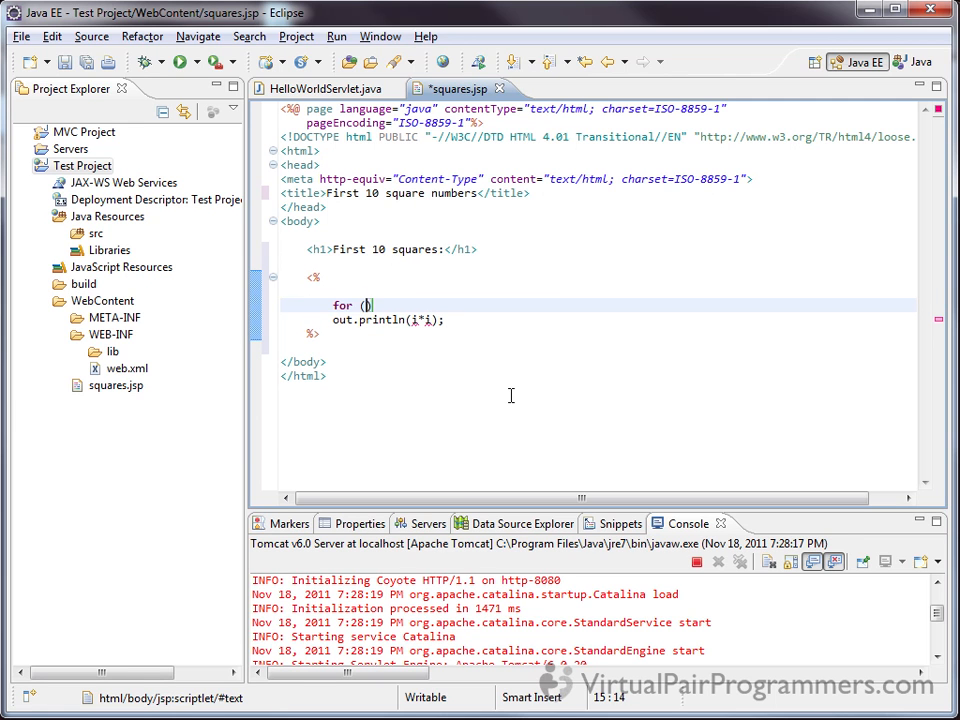
text(i=1; i<= )
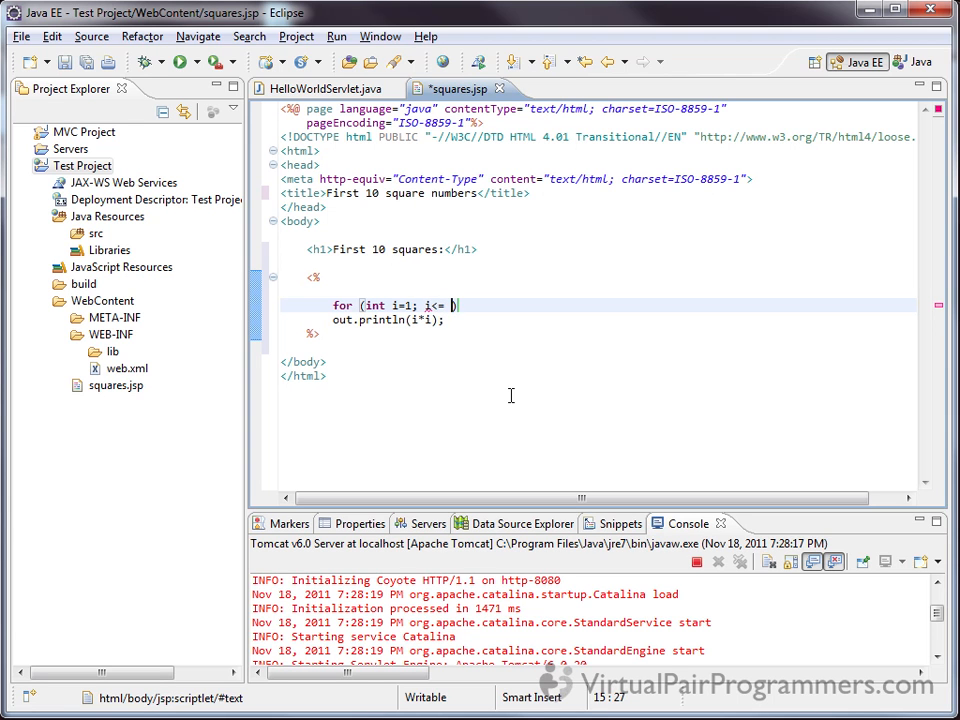
text(0;i++))
key(Return)
text({)
key(Down)
key(Tab)
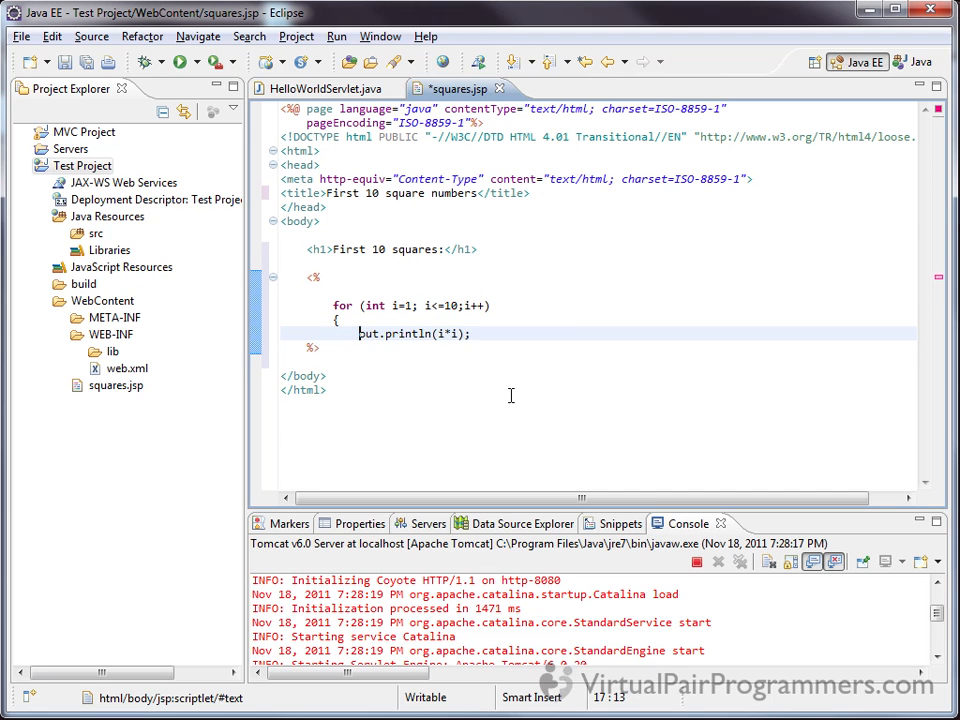
Close the for loop with a brace, save squares.jsp, and remove the blank line after the scriptlet's opening tag
key(End)
key(Return)
text(})
key(ctrl+s)
key(Up)
key(Up)
key(Up)
key(Up)
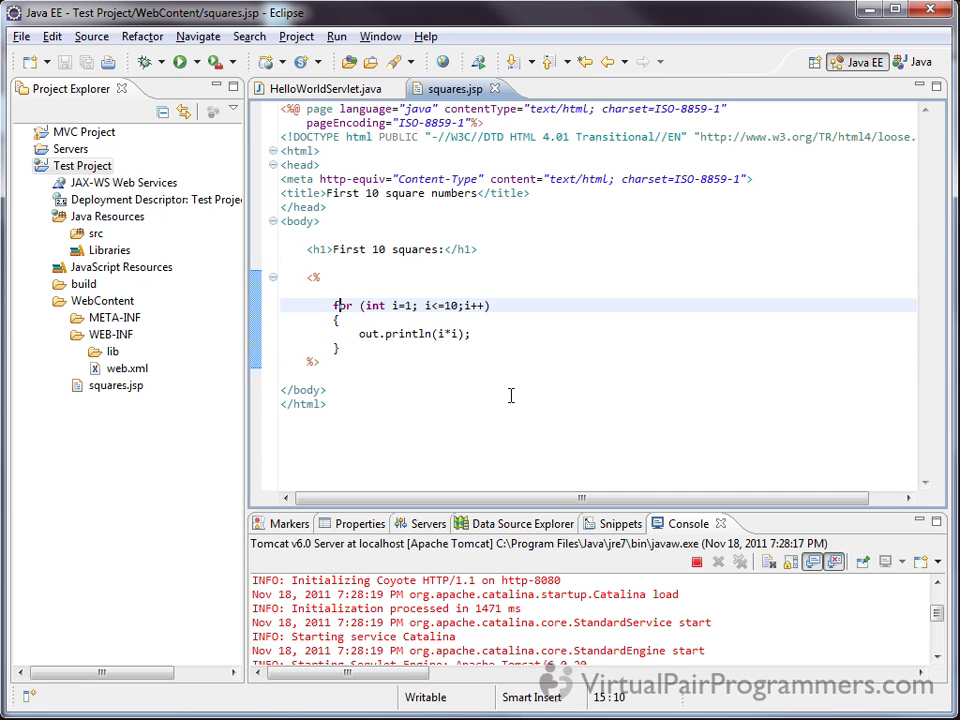
key(BackSpace)
key(BackSpace)
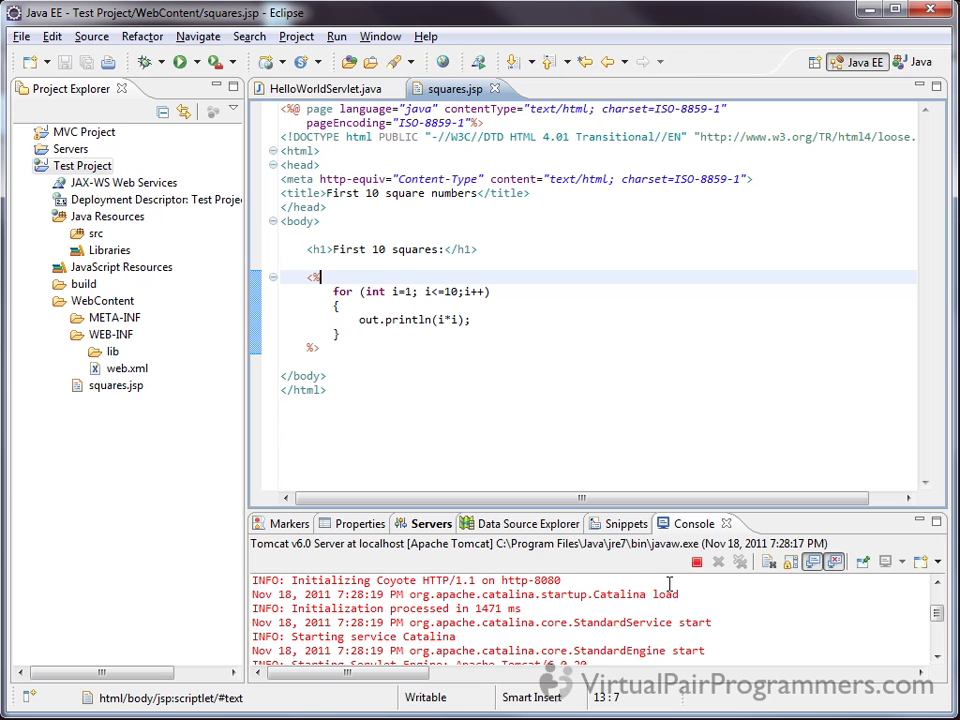
Stop the running Tomcat v6.0 server and run squares.jsp on the server
click(699, 563)
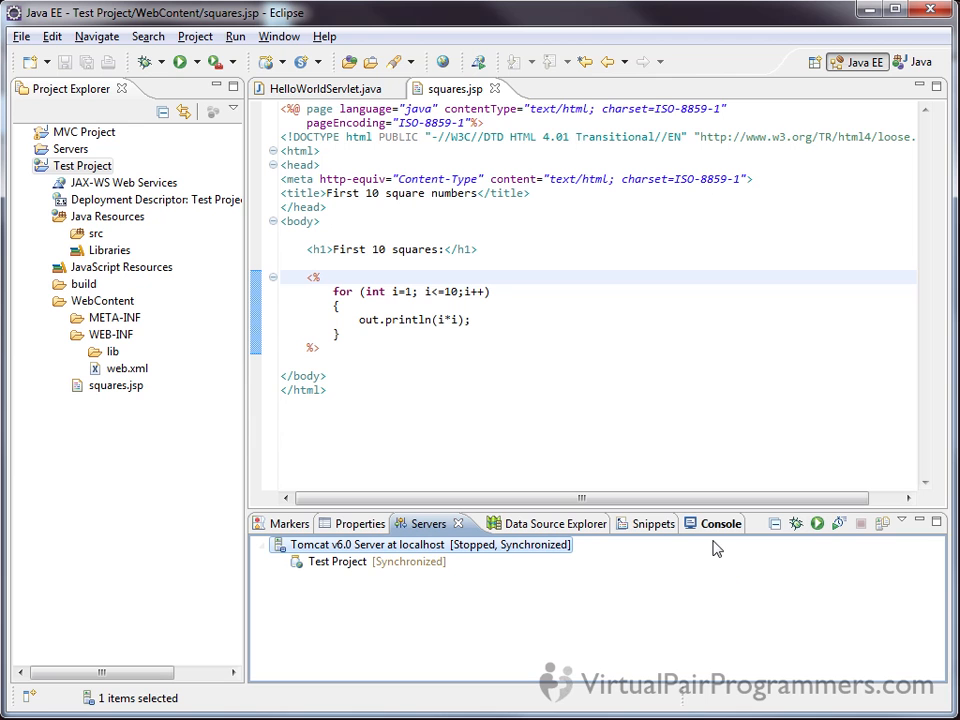
click(318, 277)
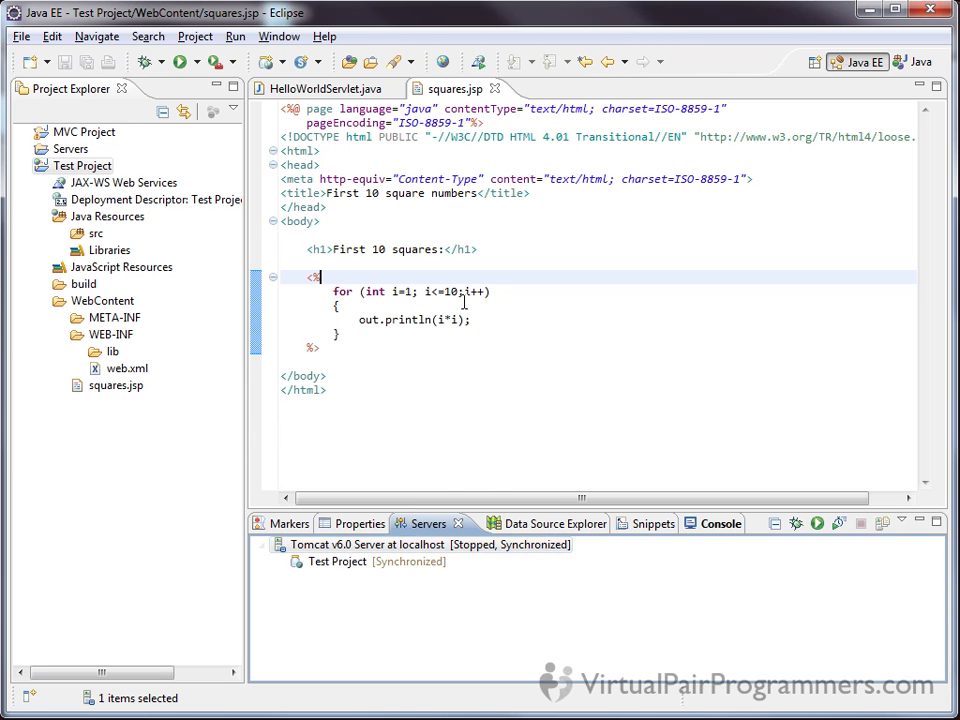
right_click(463, 285)
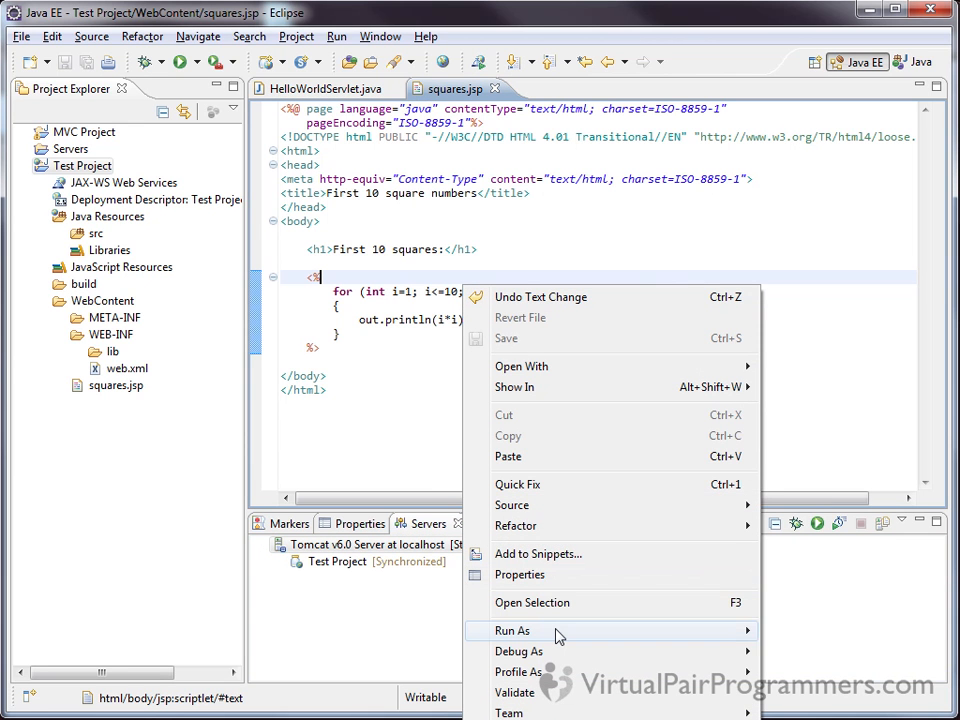
mouse_move(557, 634)
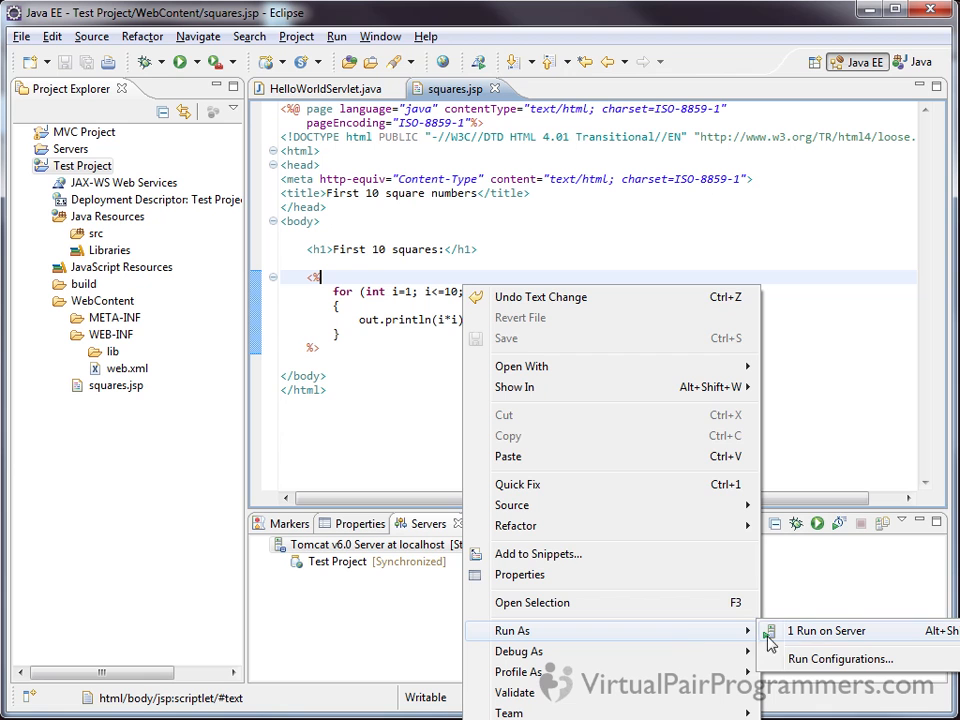
click(818, 634)
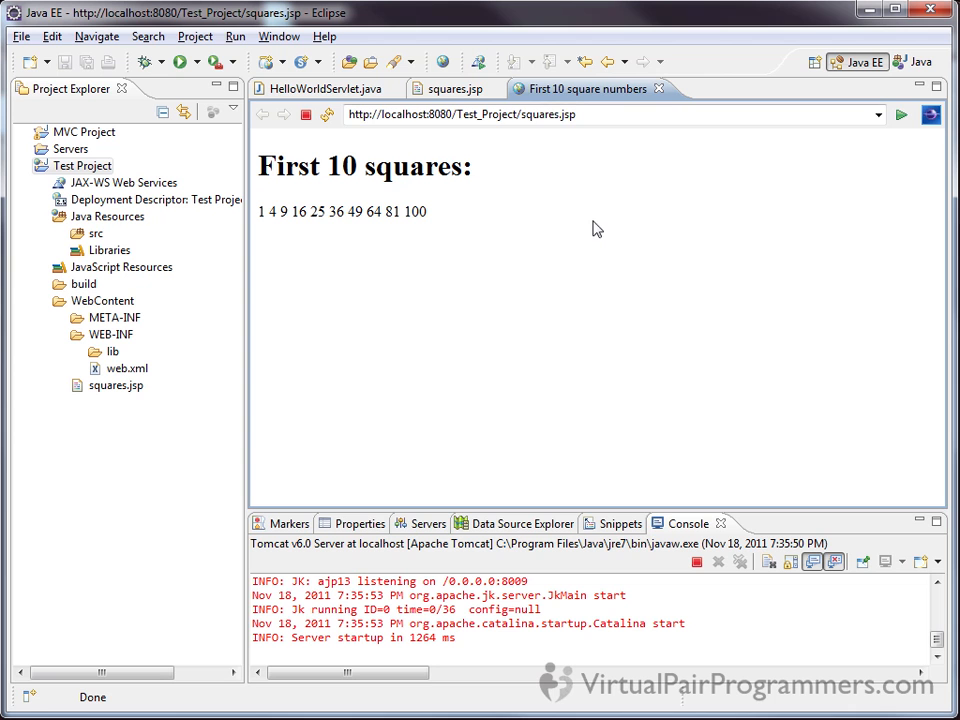
click(604, 114)
key(ctrl+c)
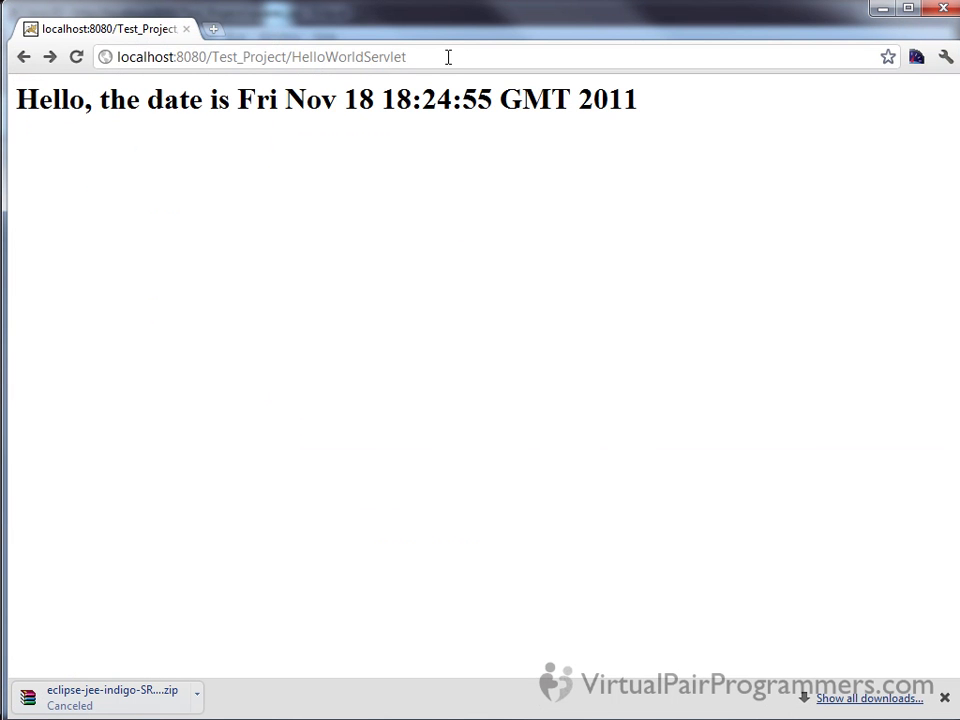
click(448, 57)
key(ctrl+v)
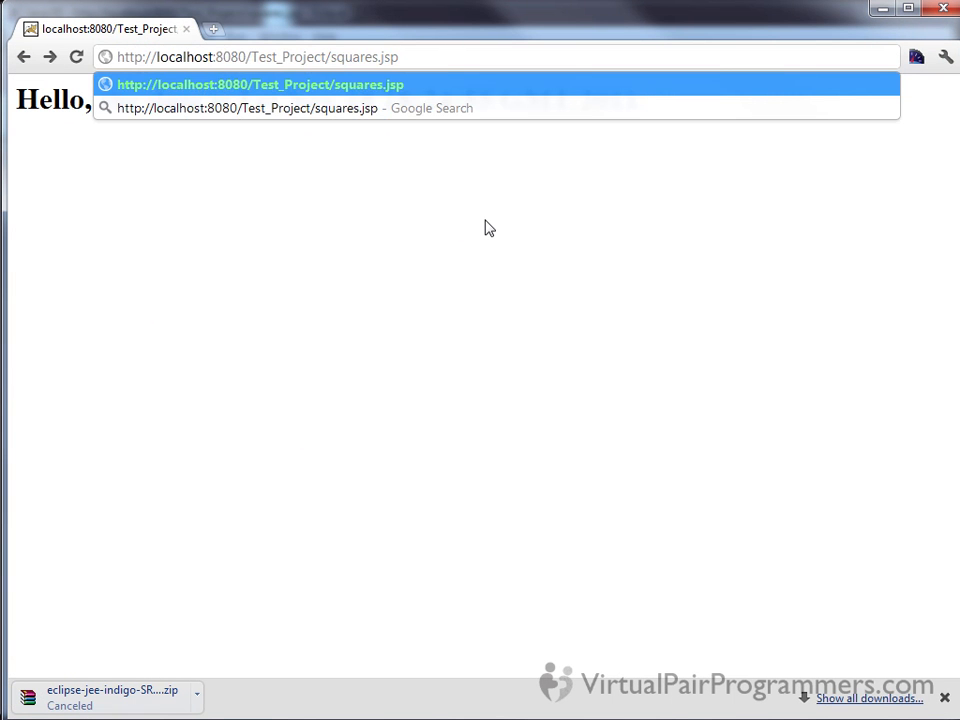
key(Return)
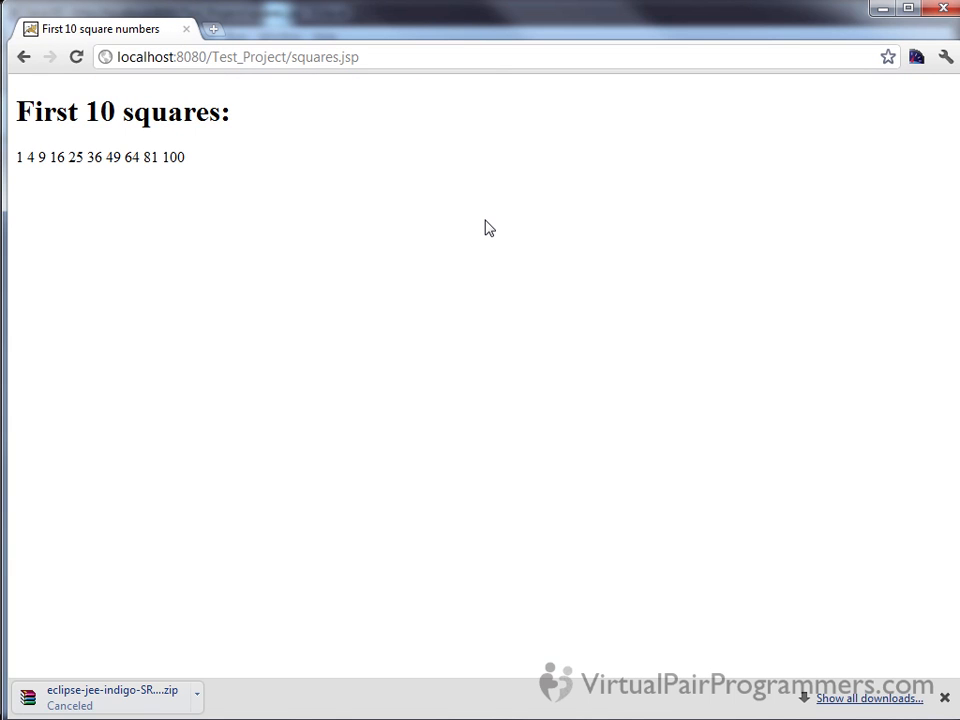
click(660, 90)
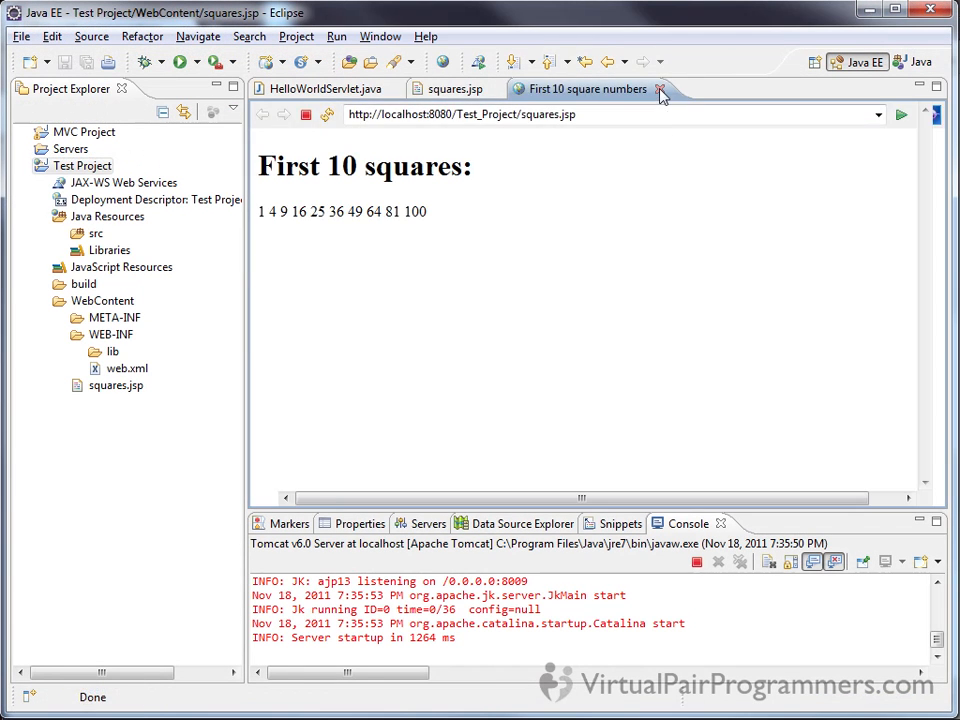